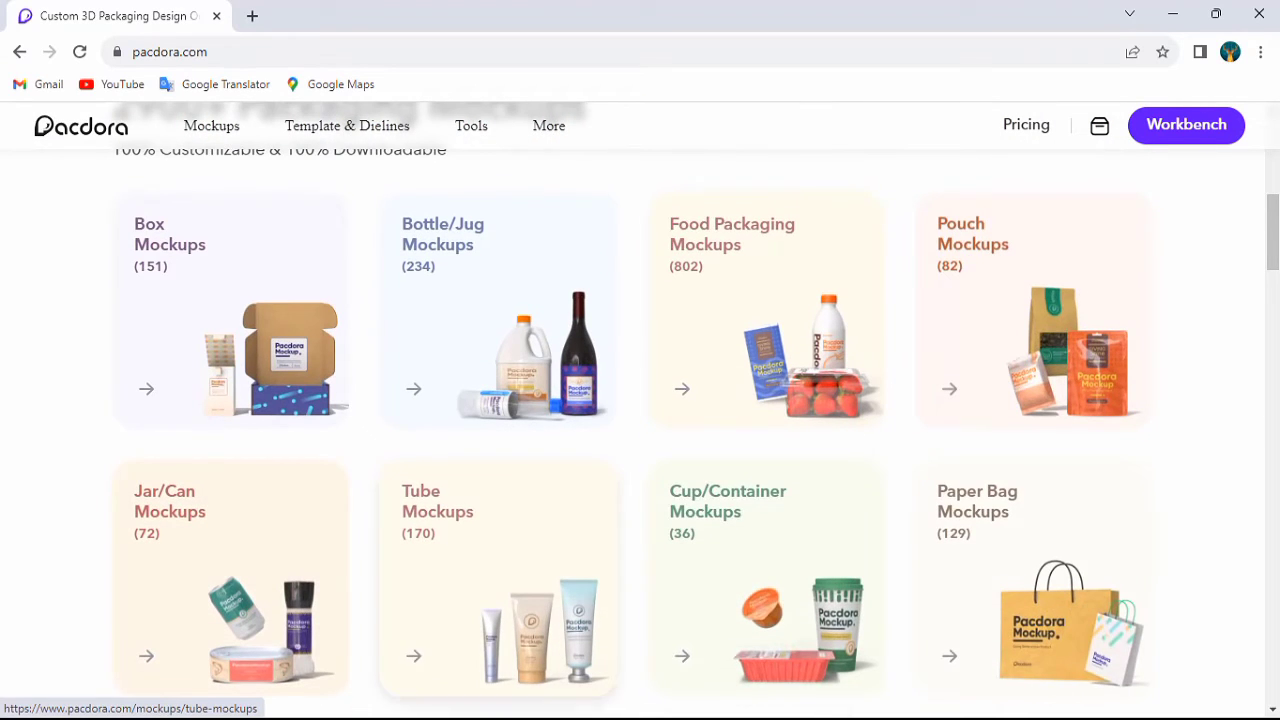
scroll(500, 560, down, 5)
scroll(640, 400, down, 9)
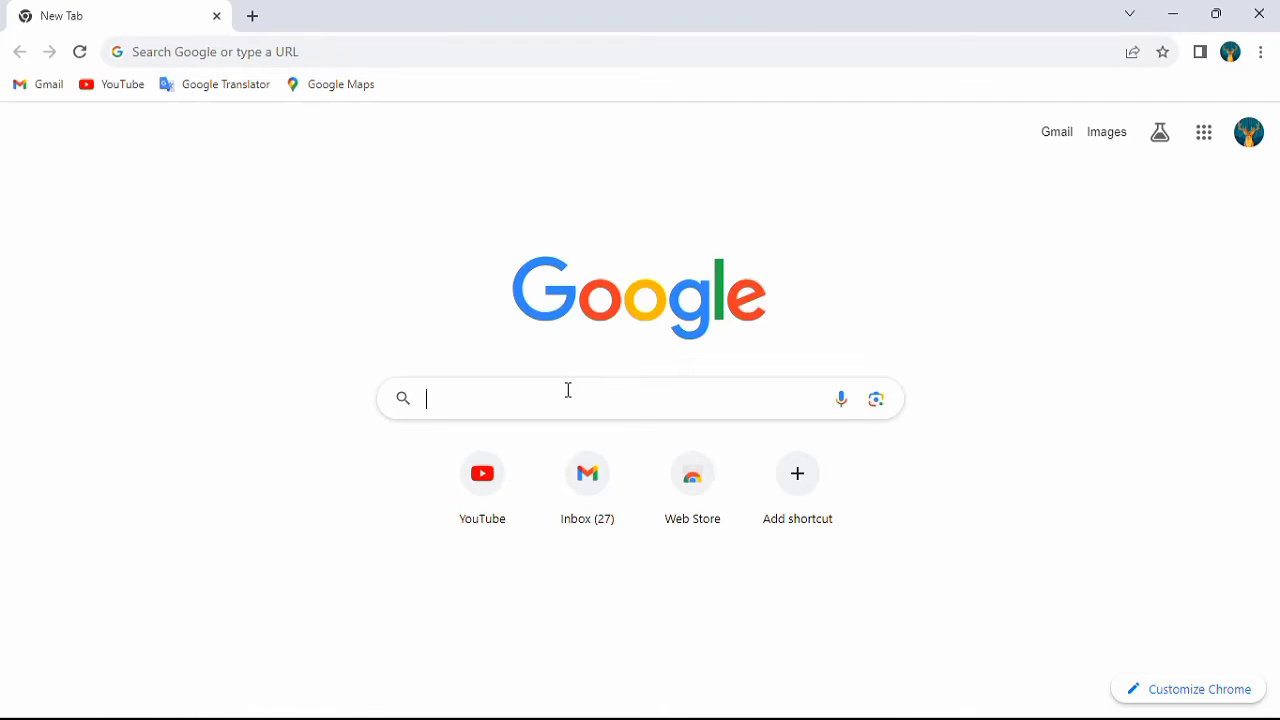
Step: Search Google for 'pacdora'
text(pacdora)
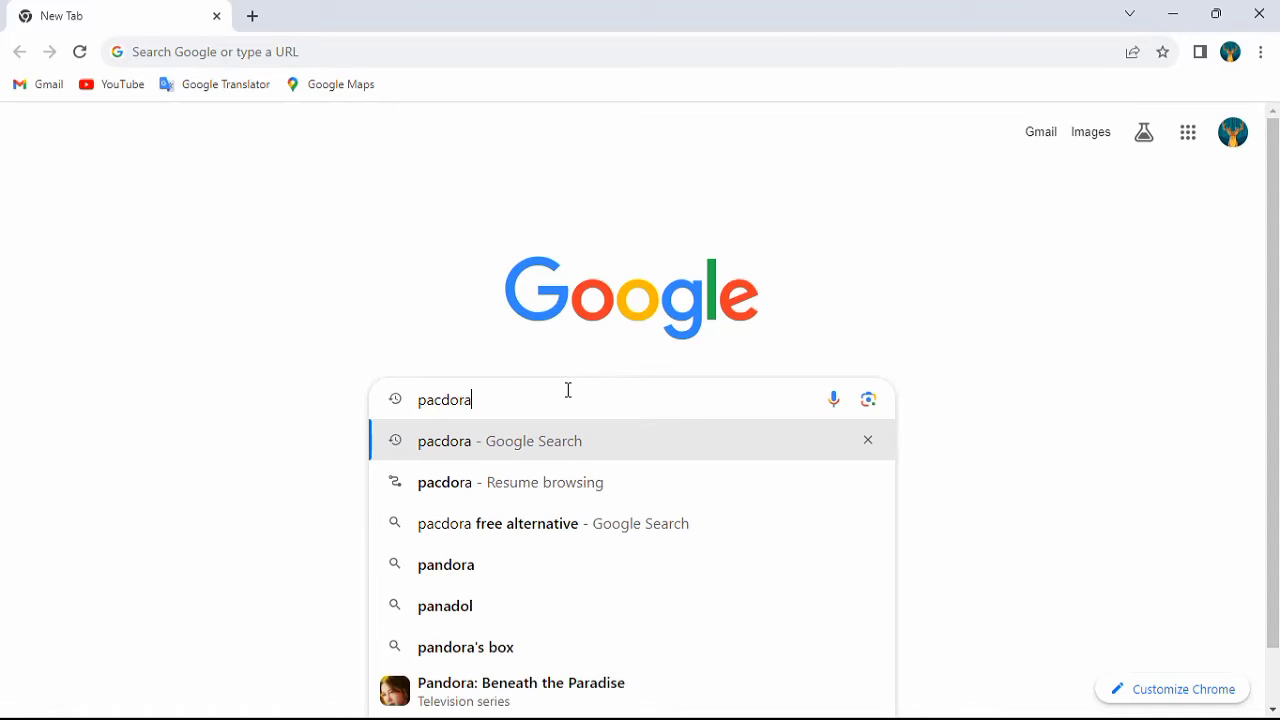
key(Return)
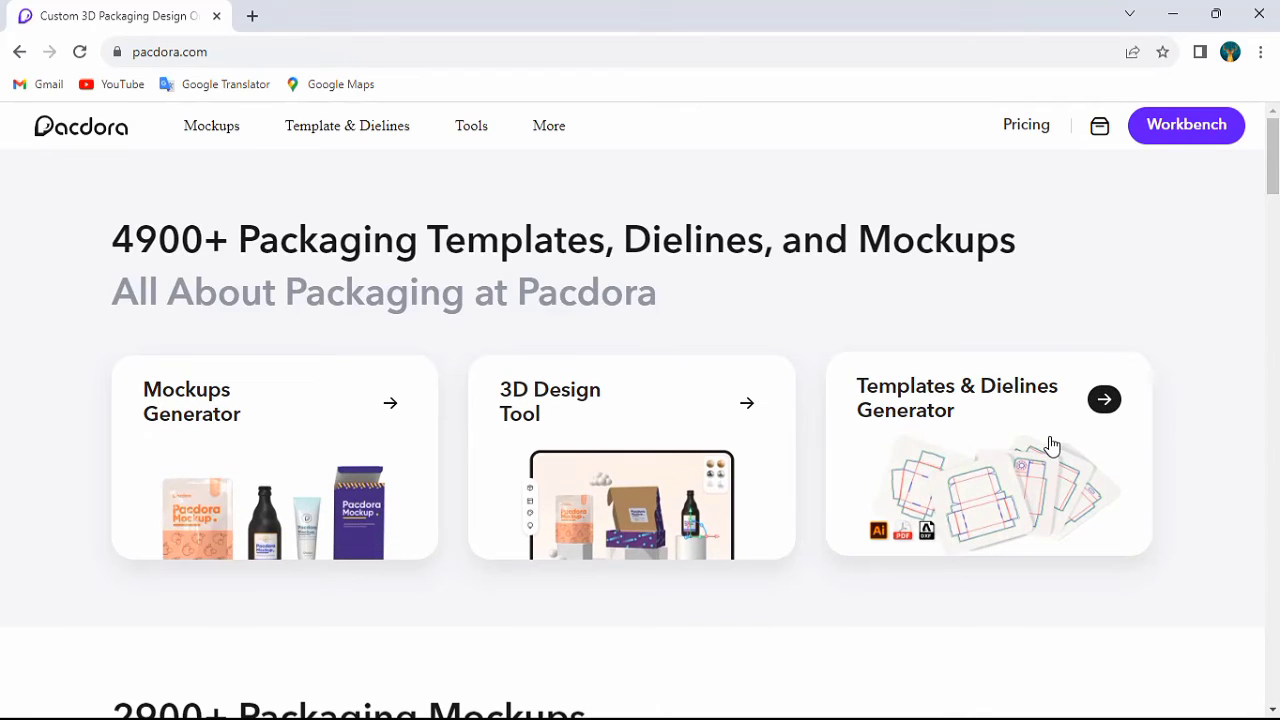
Step: Browse the home page sections, then open the Mockups Generator at pacdora.com/mockups
scroll(608, 631, down, 2)
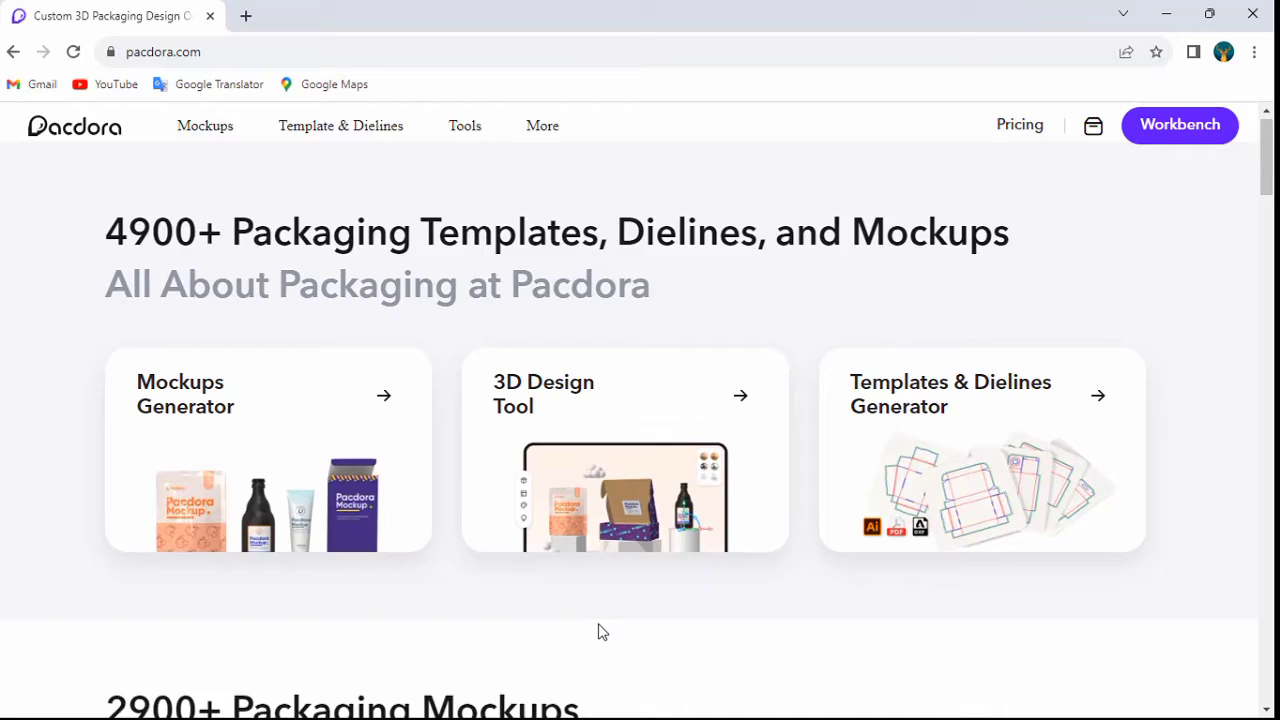
scroll(600, 632, down, 4)
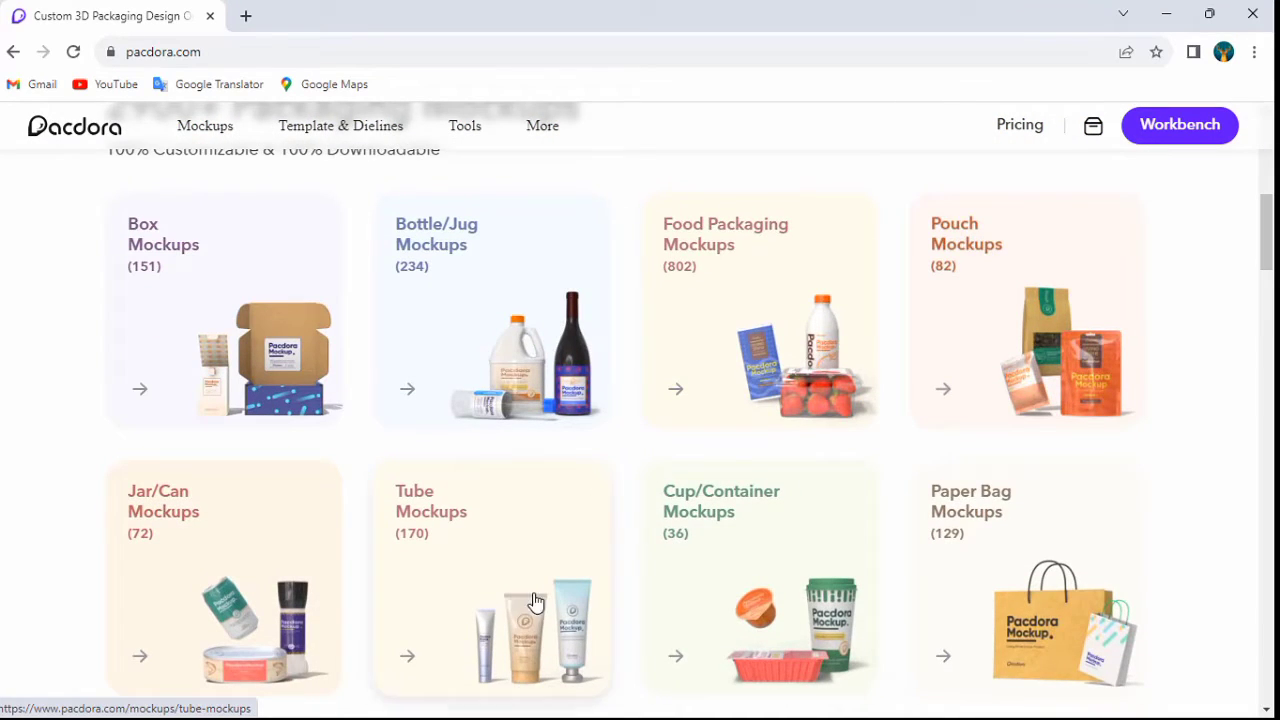
scroll(528, 598, down, 6)
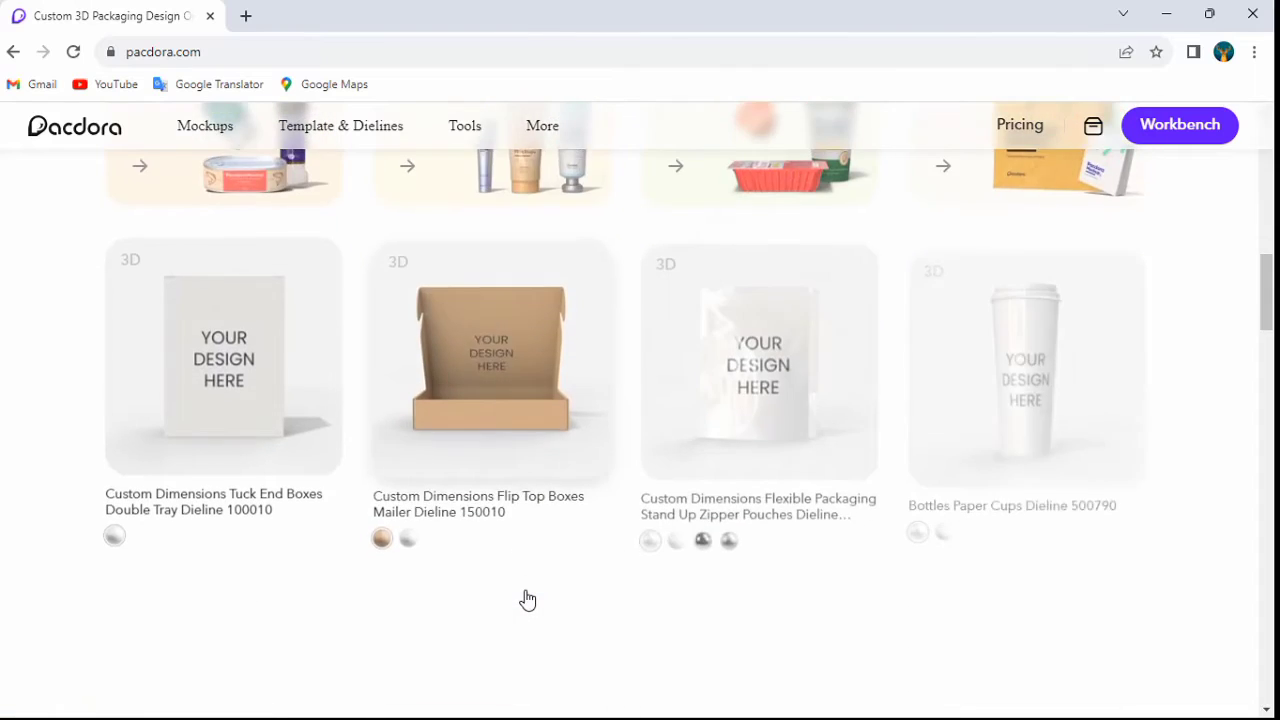
scroll(528, 598, down, 6)
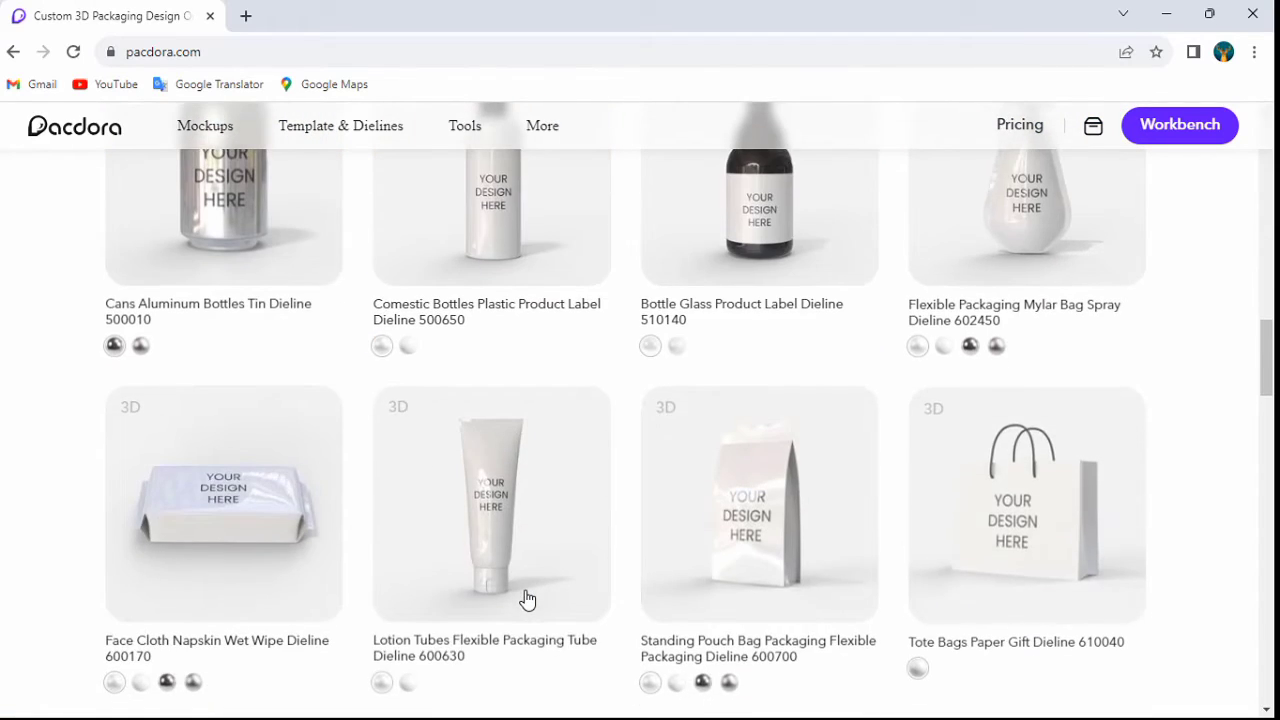
scroll(533, 598, down, 2)
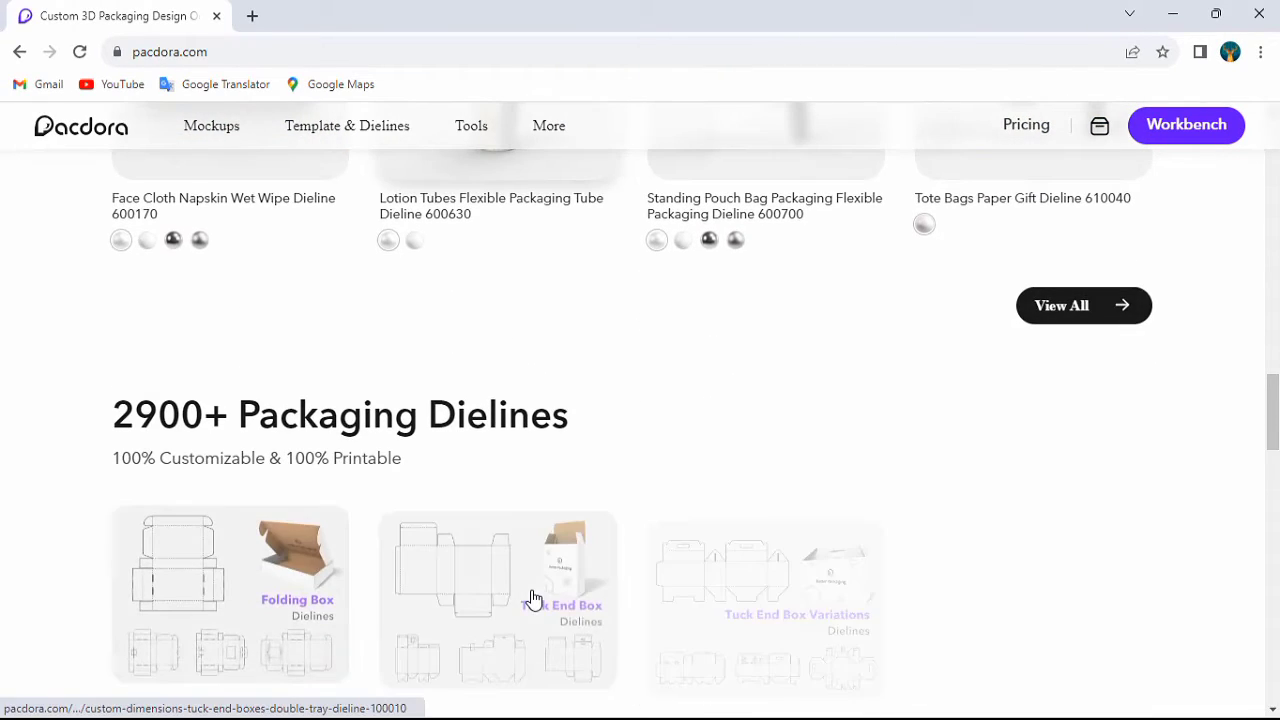
scroll(533, 599, up, 3)
scroll(533, 598, up, 12)
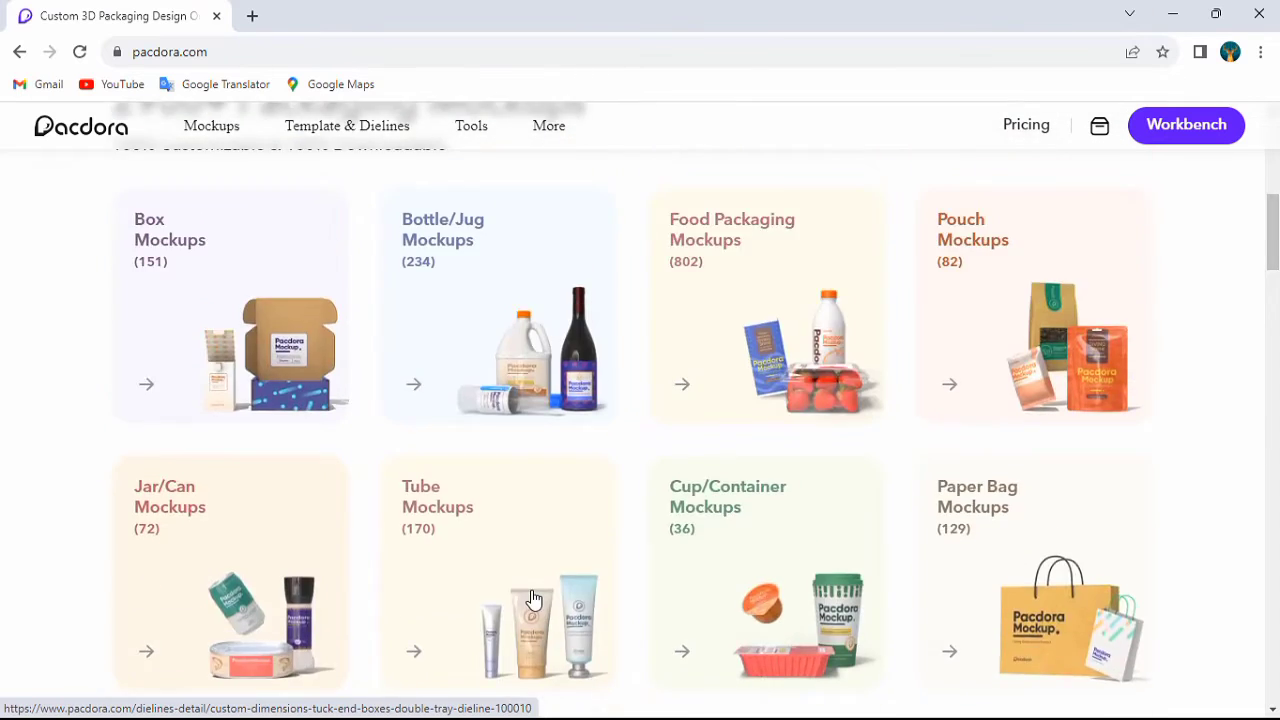
scroll(533, 598, up, 2)
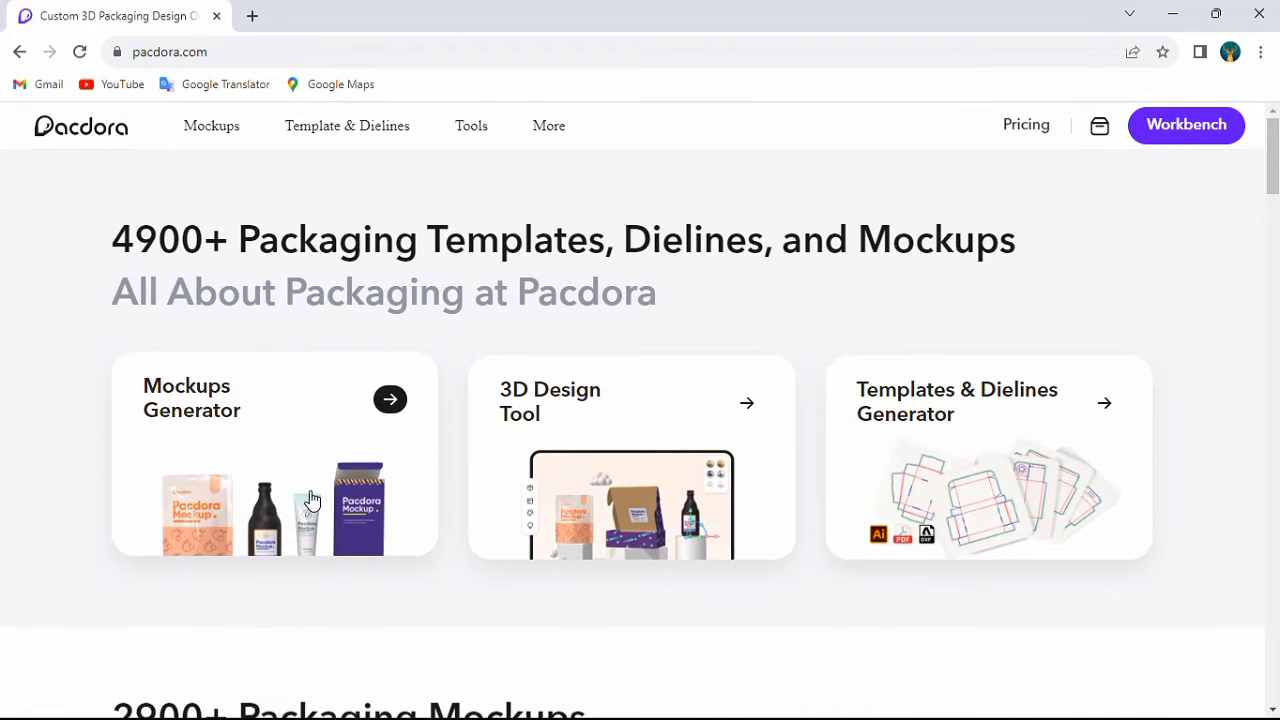
click(252, 473)
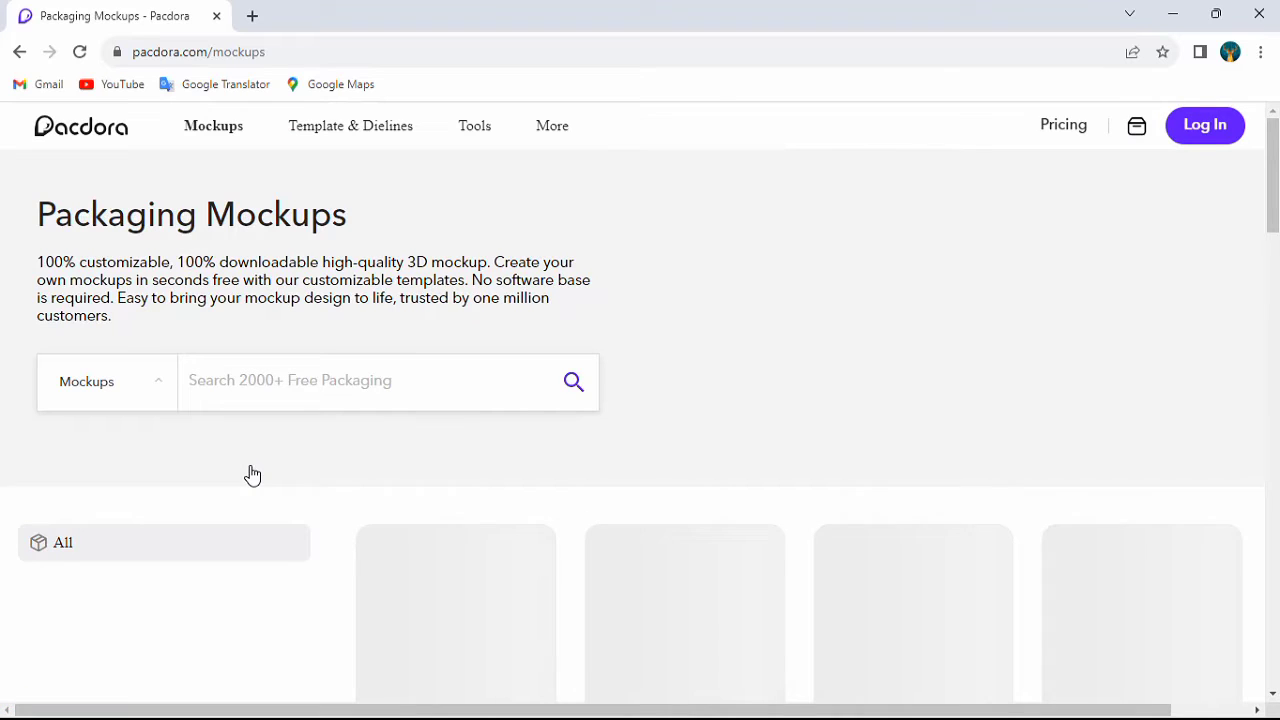
Step: Scroll the mockup catalogue to the Flexible Packaging Stand Up Pouches Mylar Bag Mockup 600050
click(265, 384)
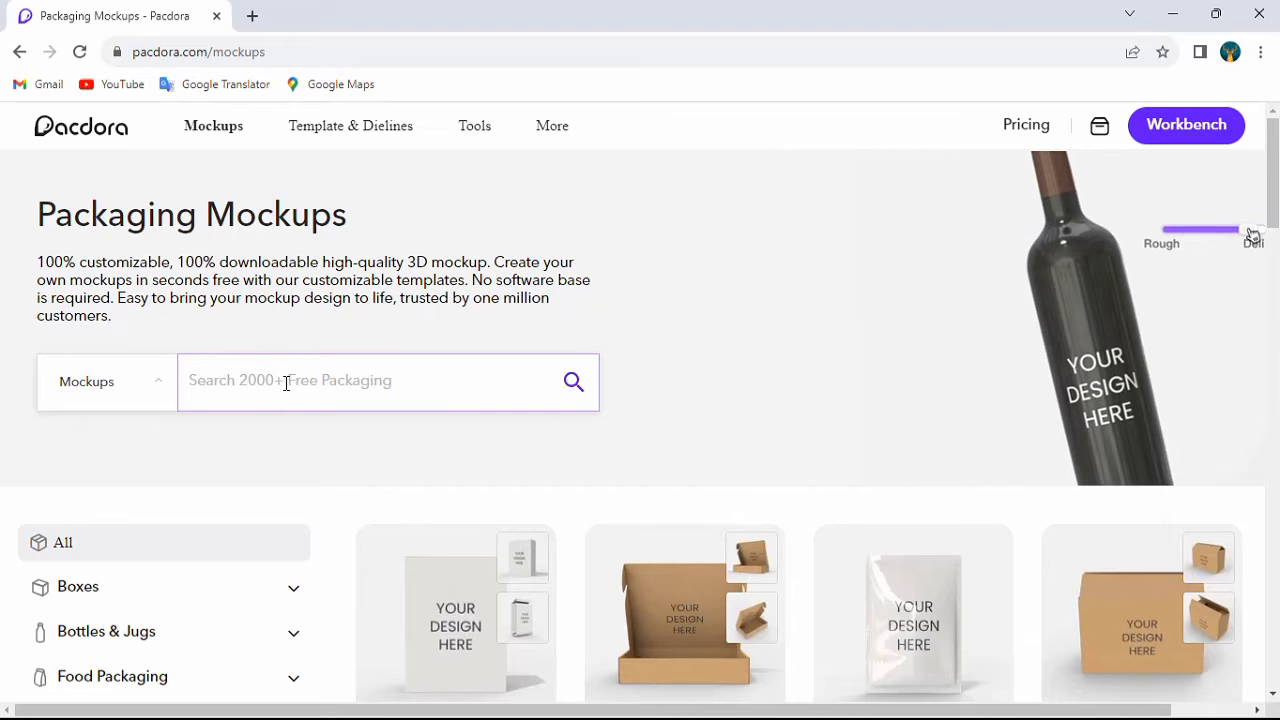
mouse_move(497, 545)
scroll(497, 545, down, 2)
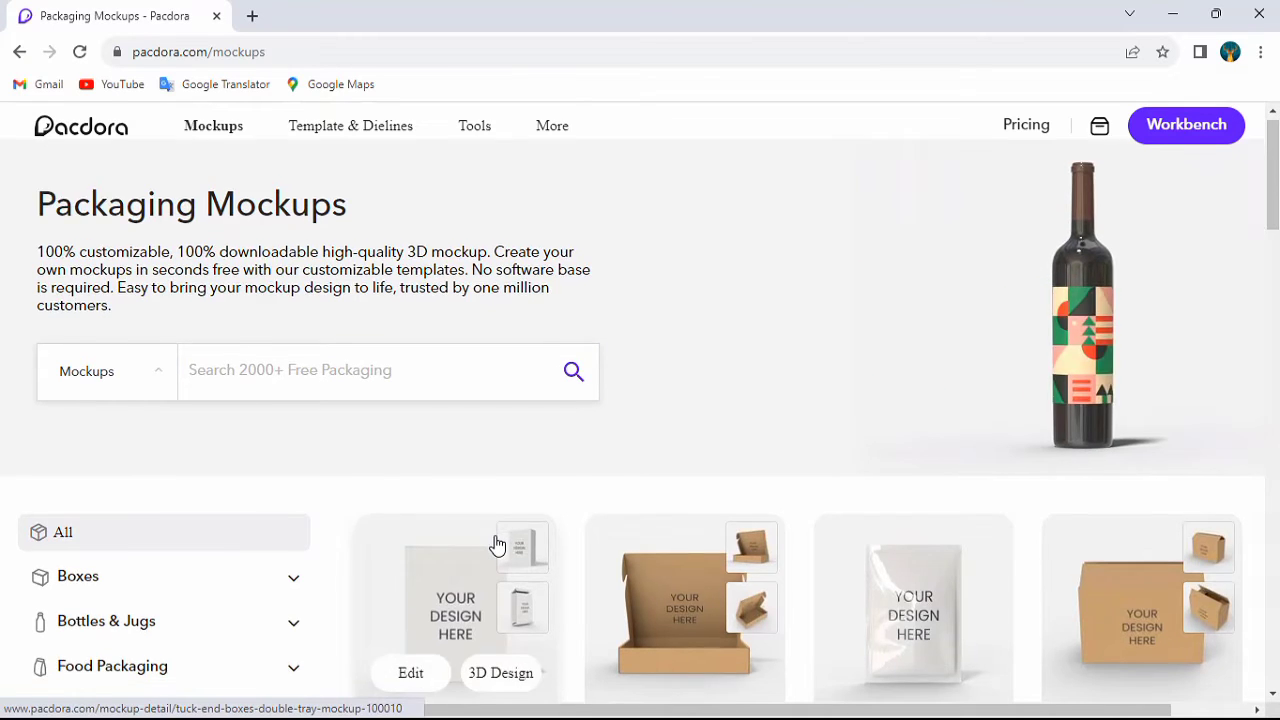
scroll(497, 545, down, 1)
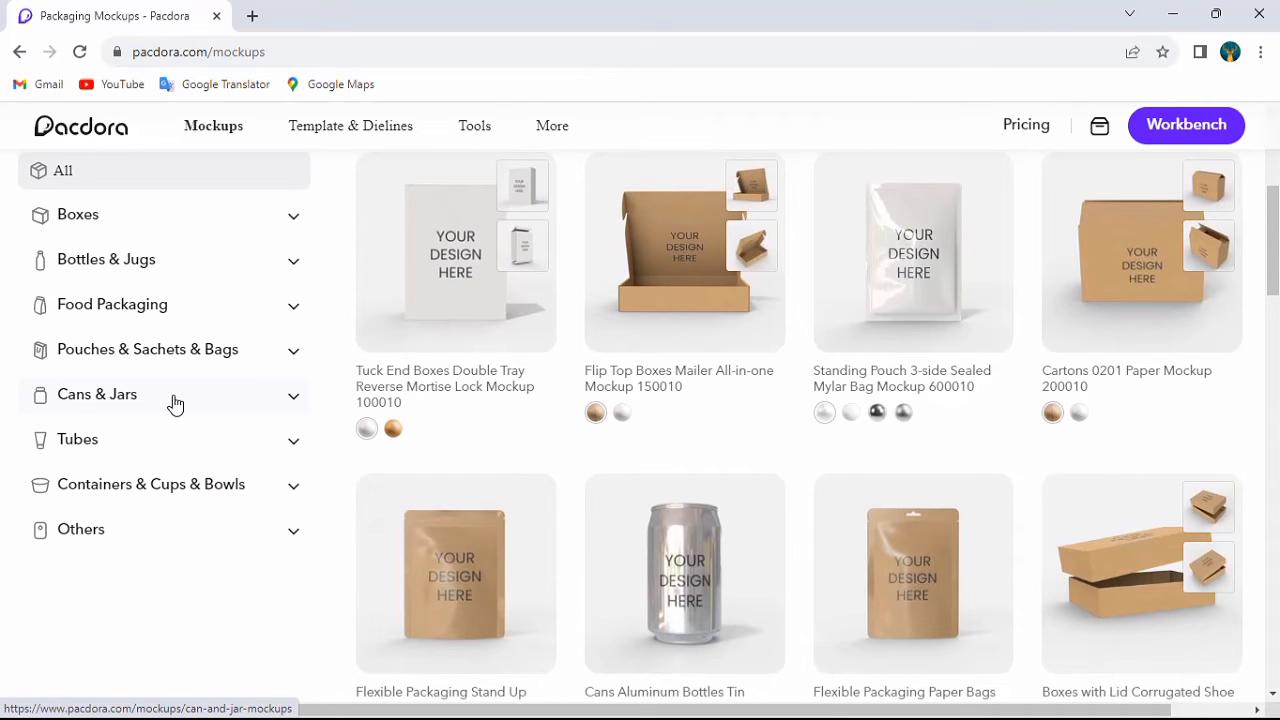
scroll(515, 452, down, 4)
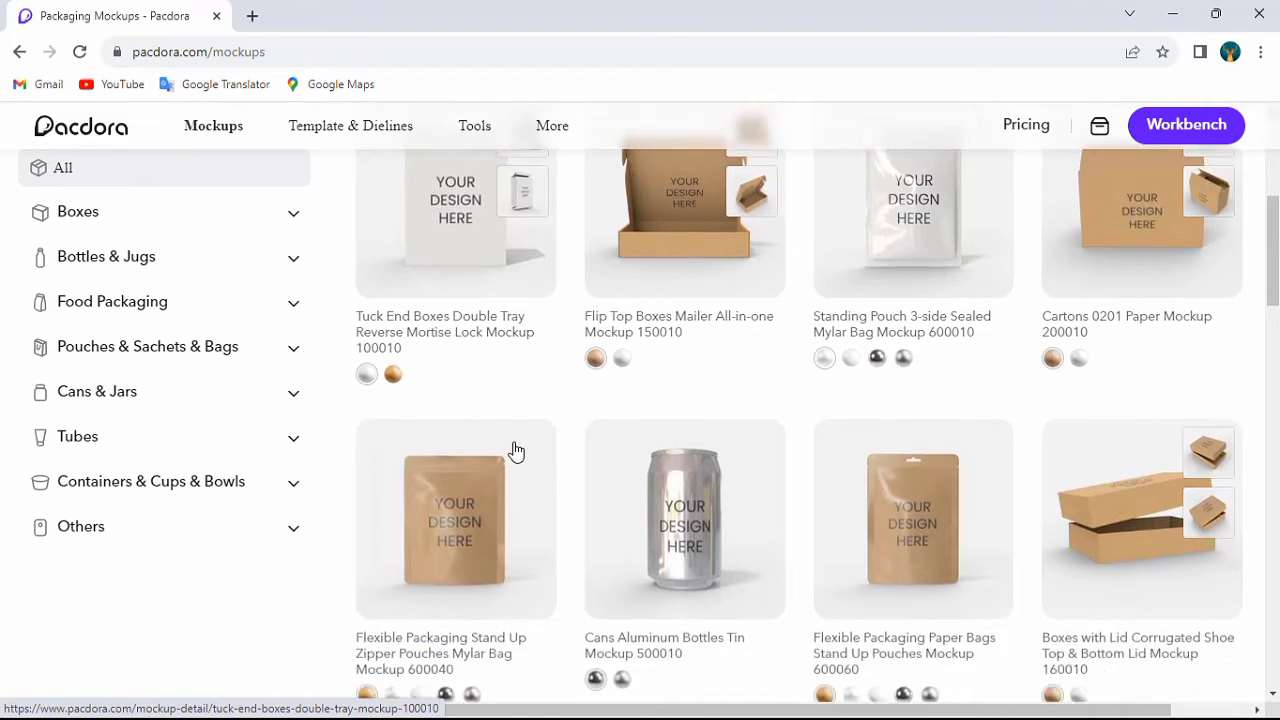
scroll(515, 452, down, 2)
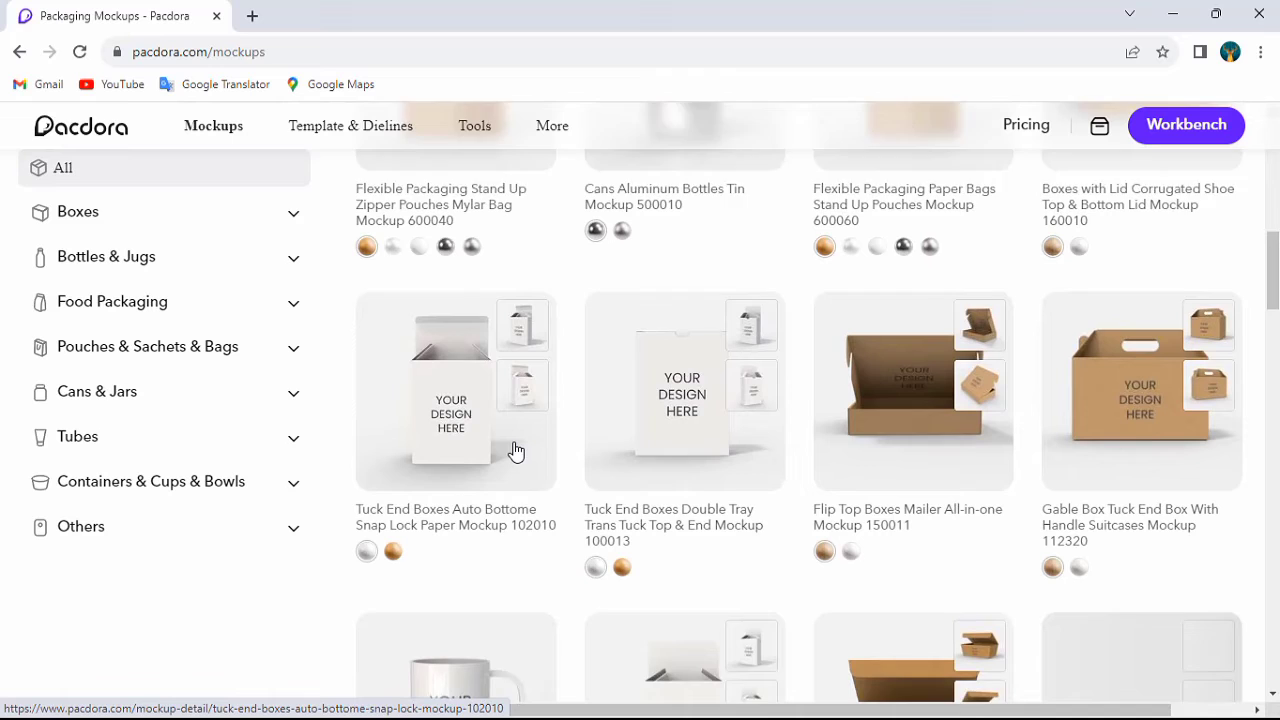
scroll(515, 452, down, 2)
scroll(515, 452, down, 4)
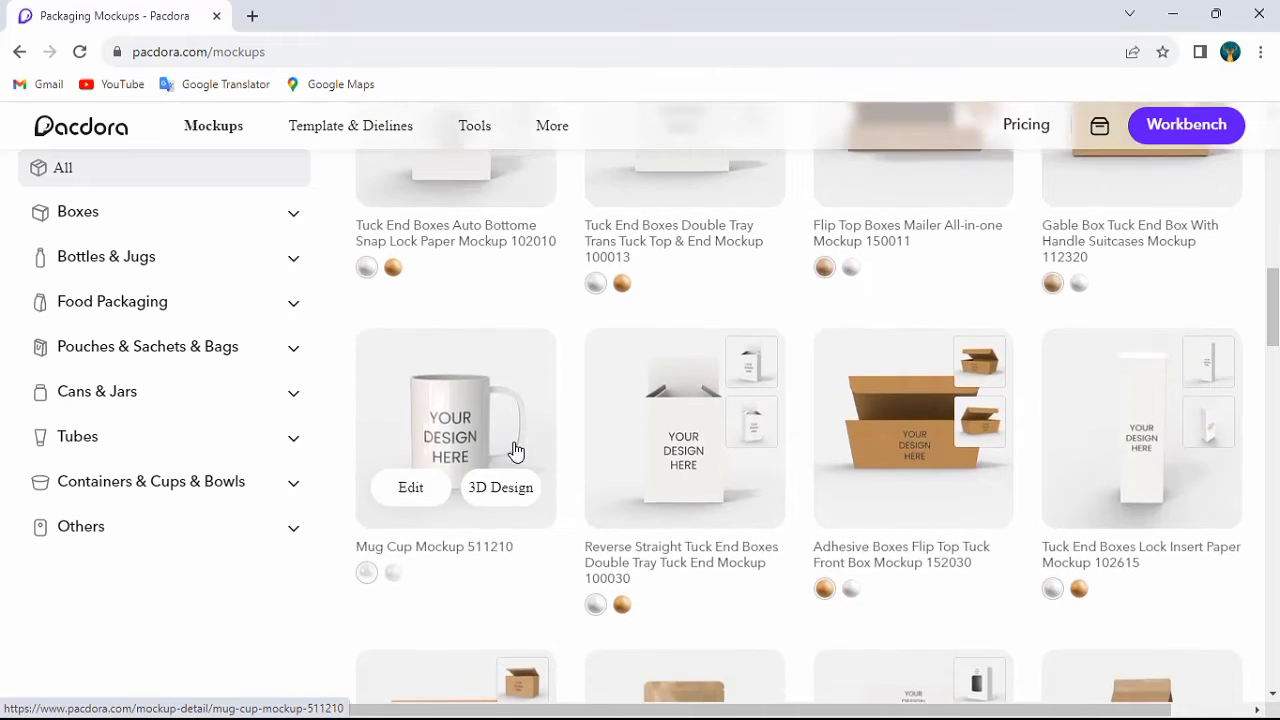
scroll(515, 452, down, 7)
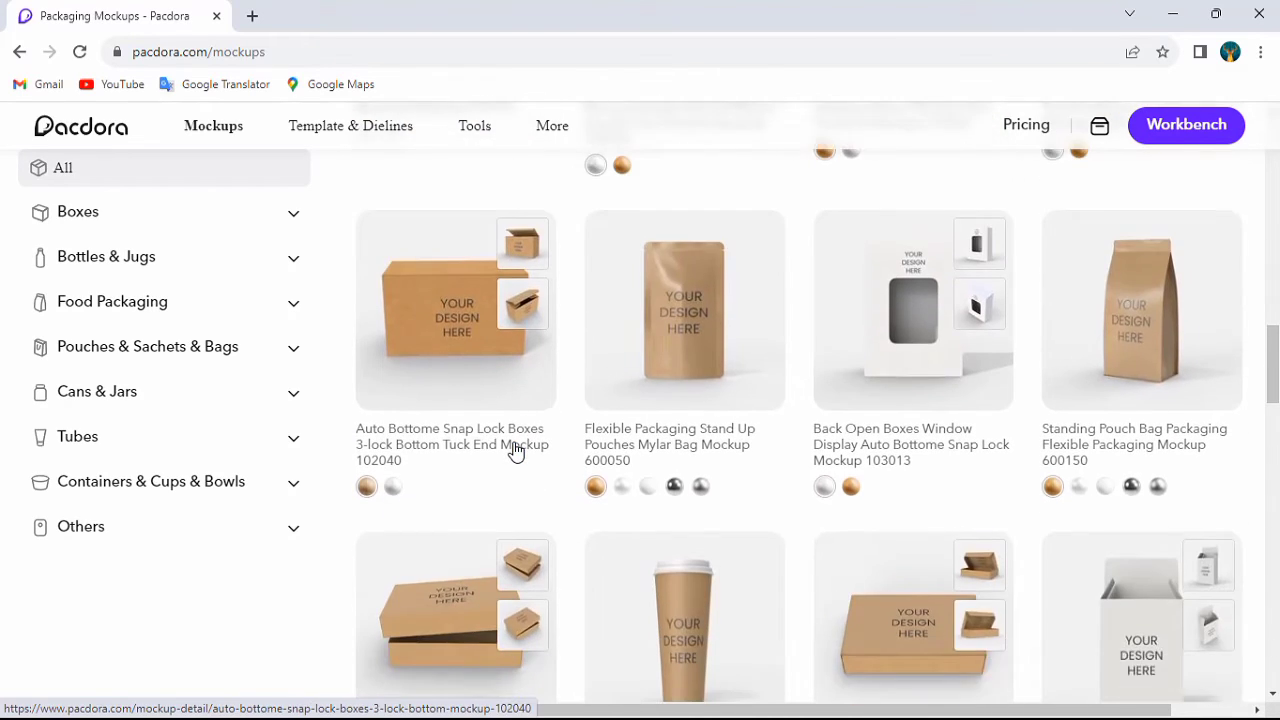
scroll(515, 452, down, 3)
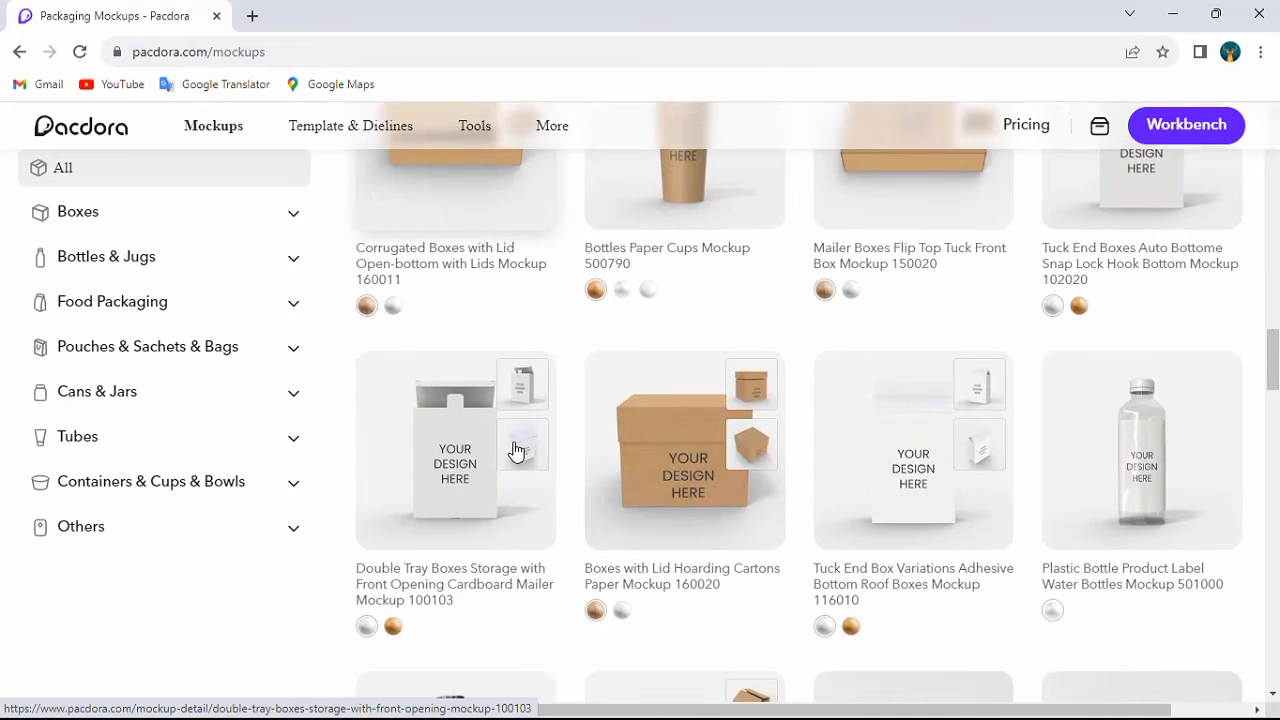
scroll(515, 452, up, 1)
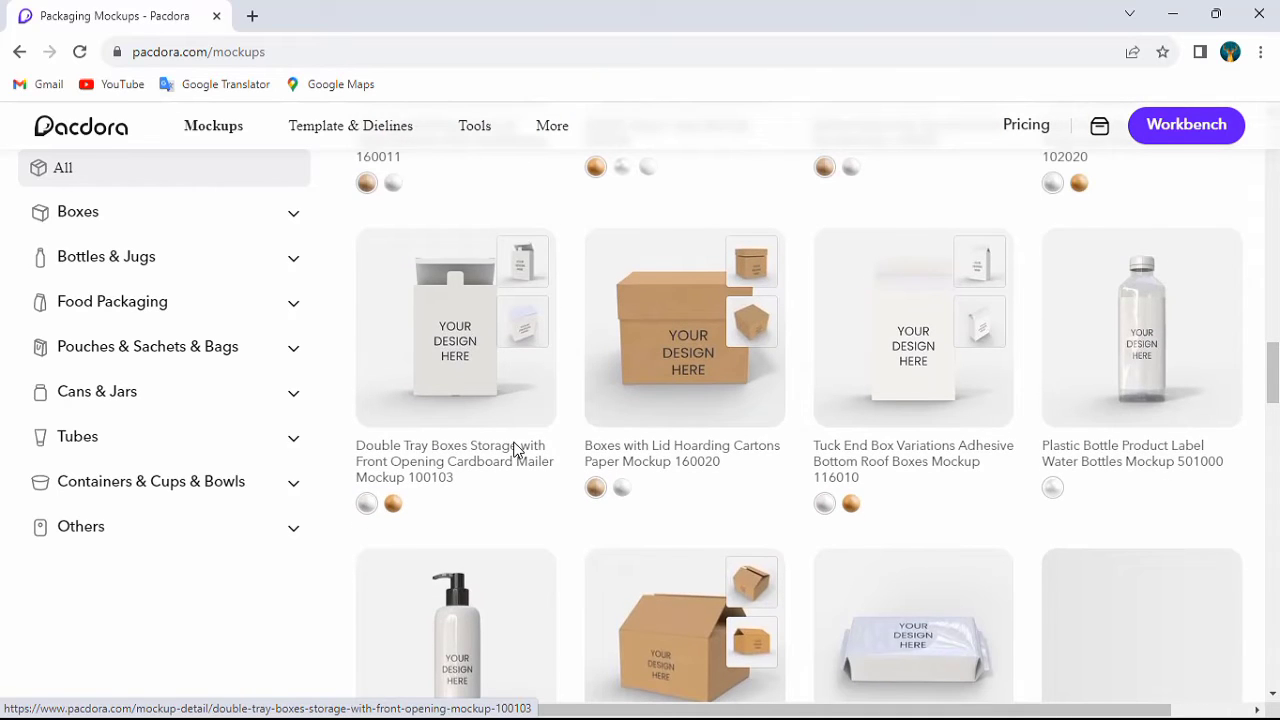
scroll(515, 452, down, 7)
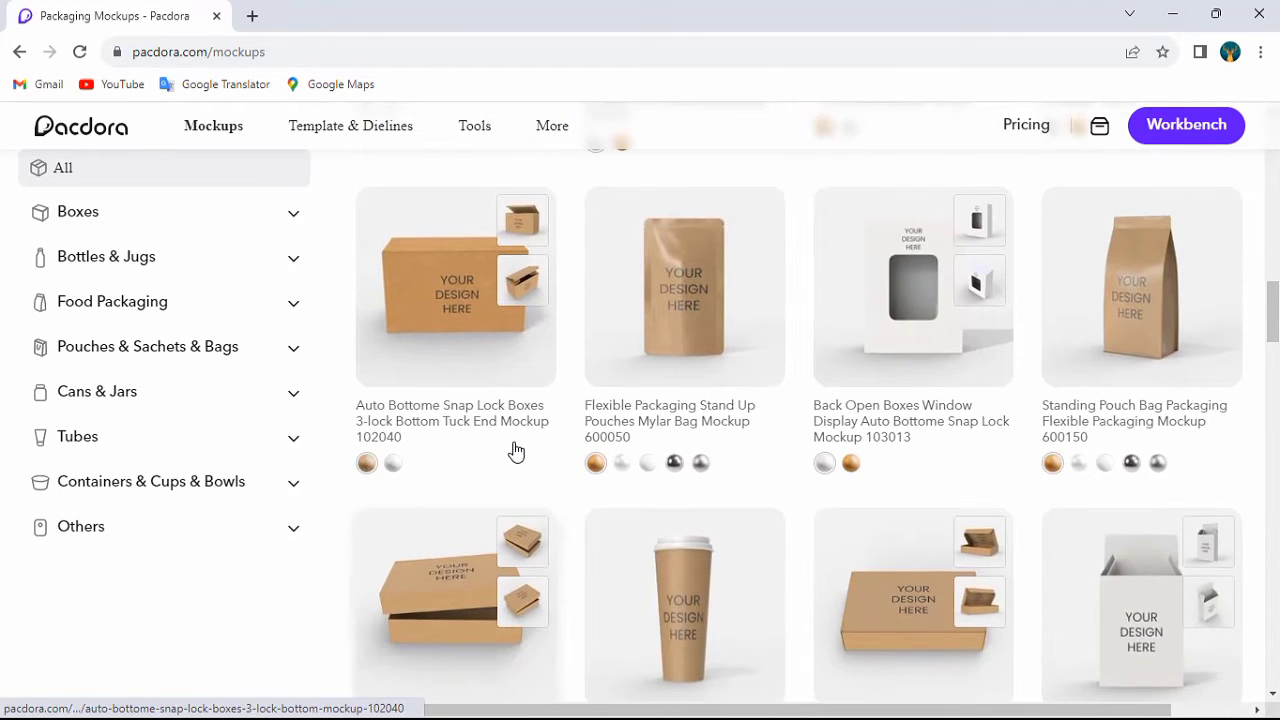
scroll(515, 452, up, 1)
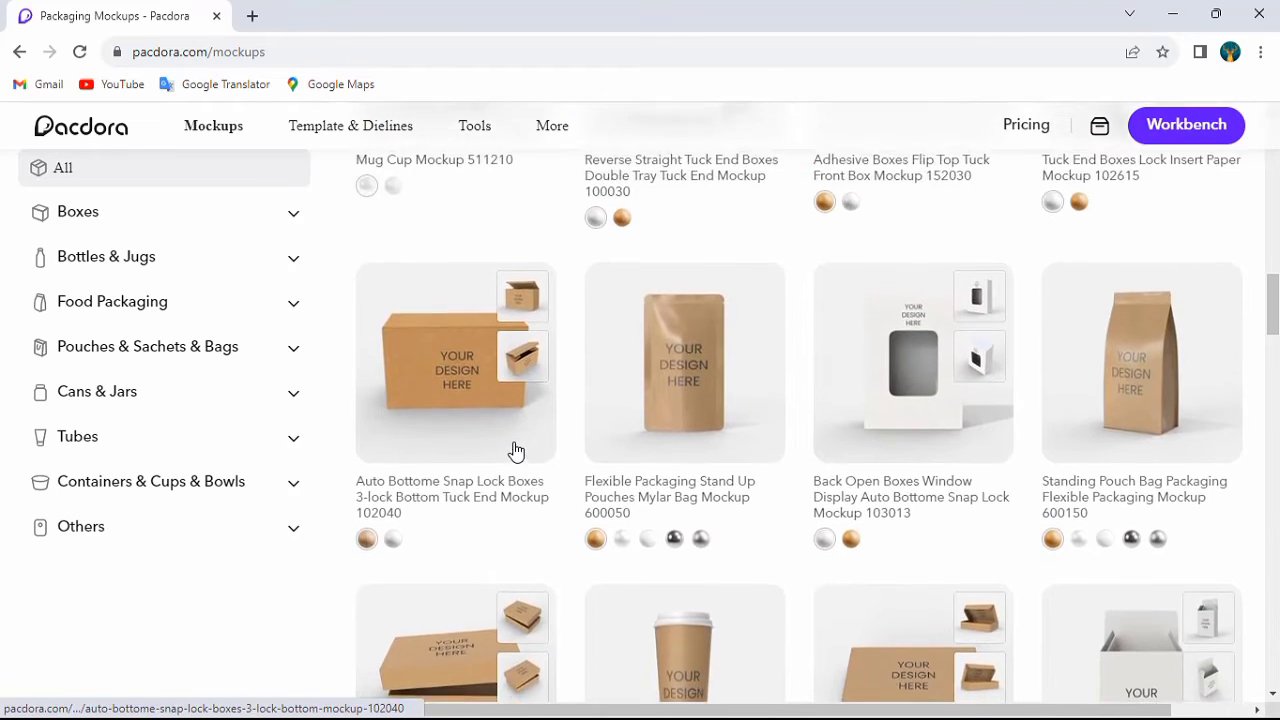
Step: Open pouch mockup 600050, try white and metallic, then settle on the matte silver material
click(683, 387)
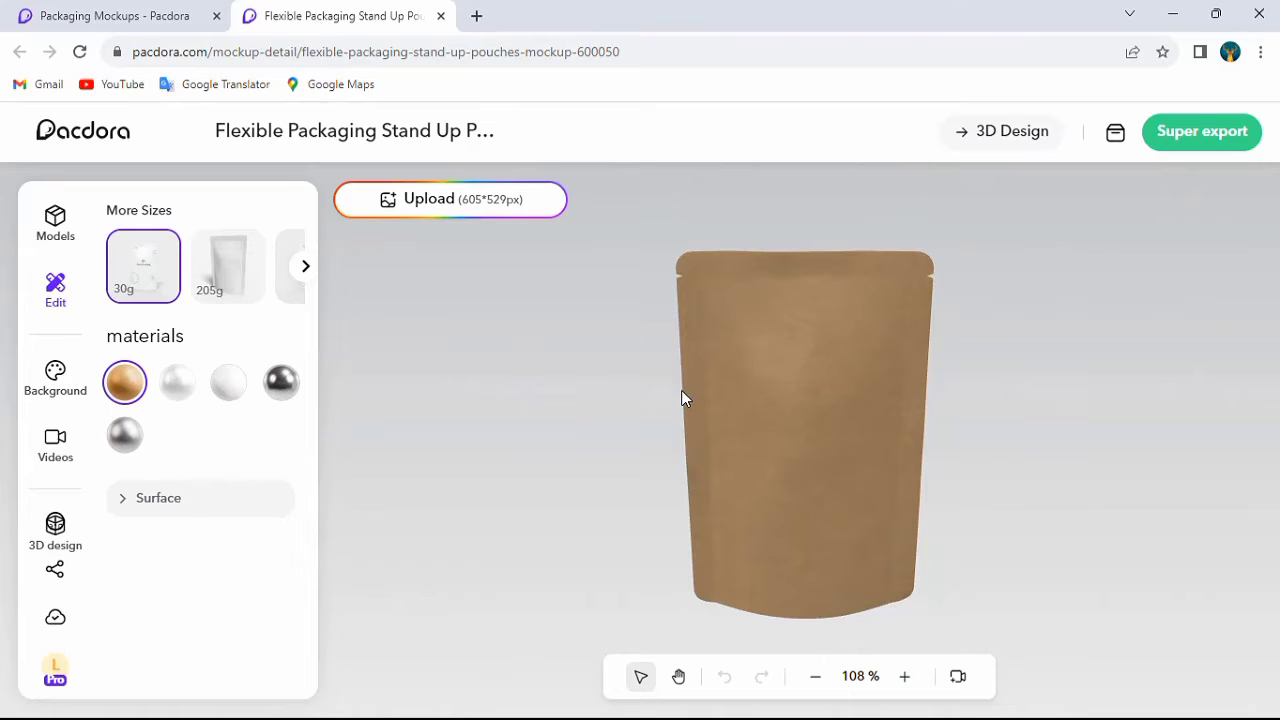
drag(695, 412, 982, 345)
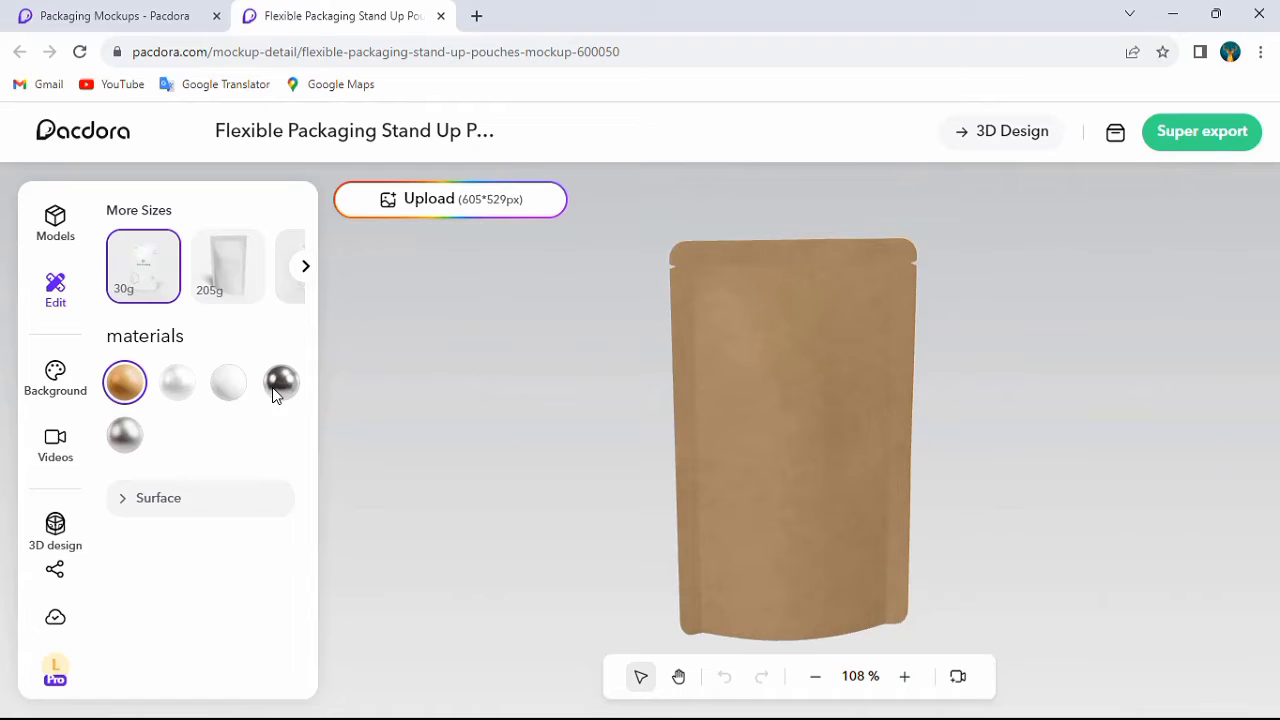
click(176, 383)
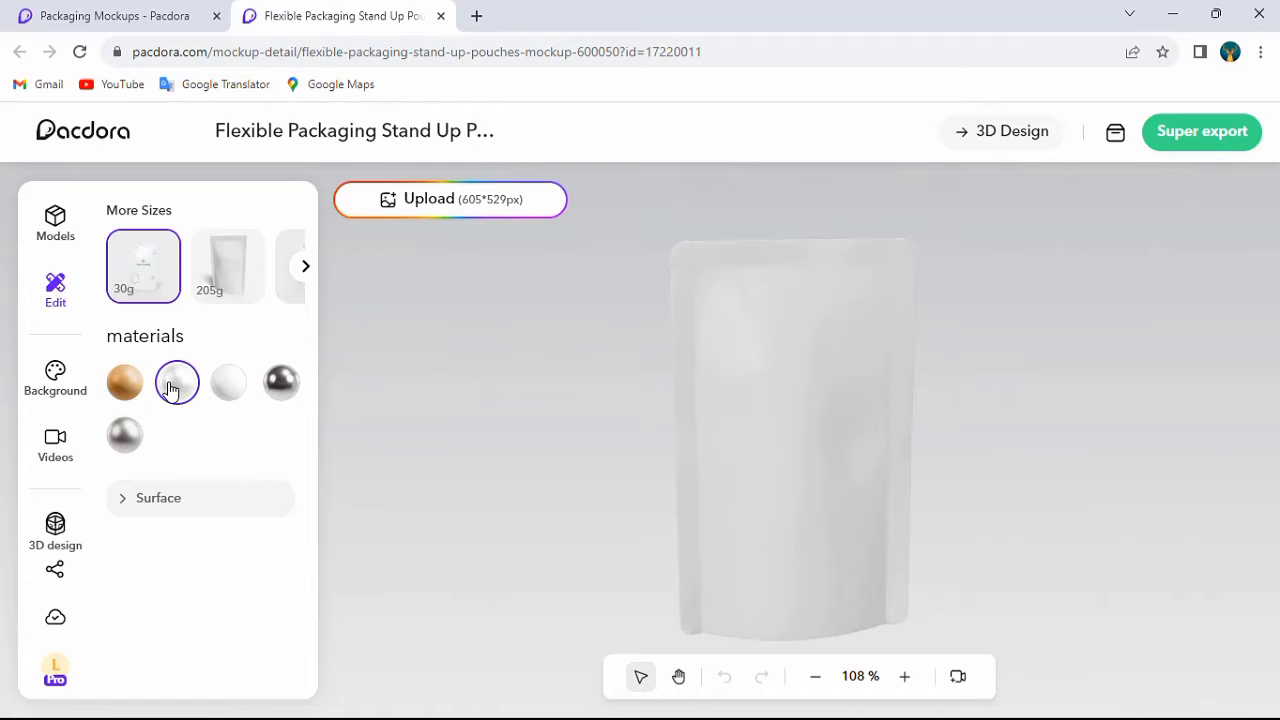
click(280, 383)
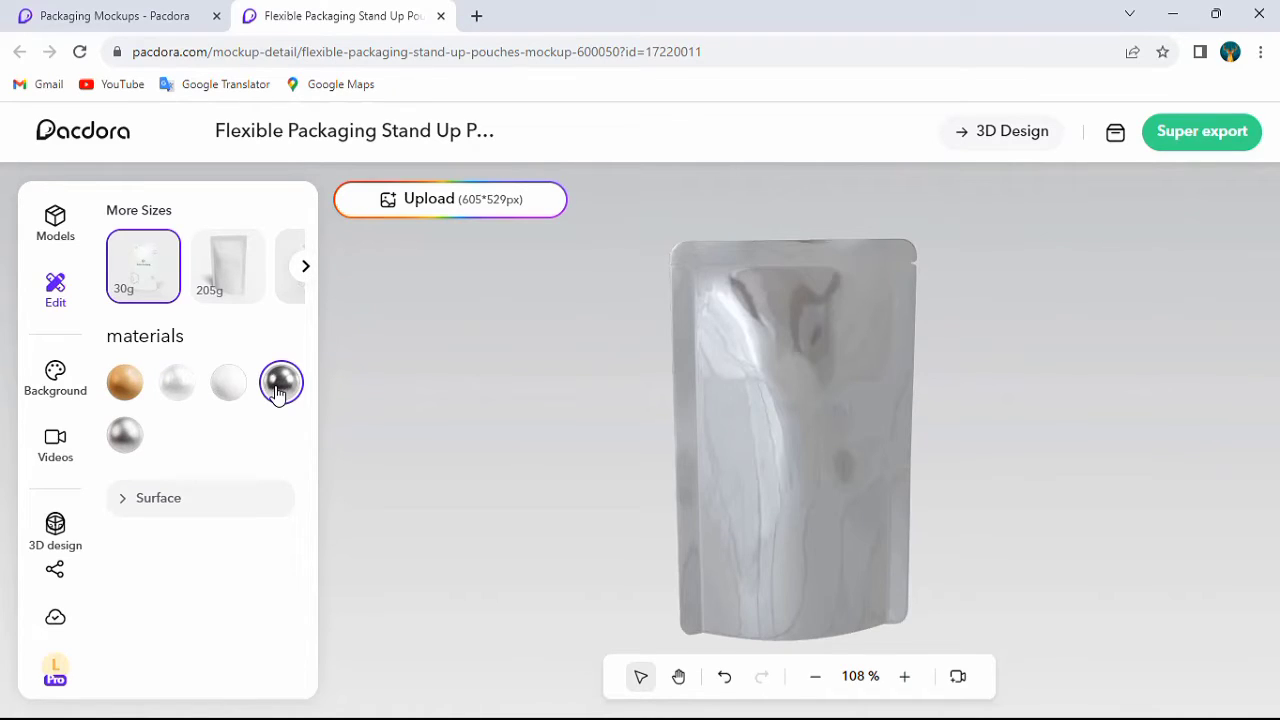
click(125, 436)
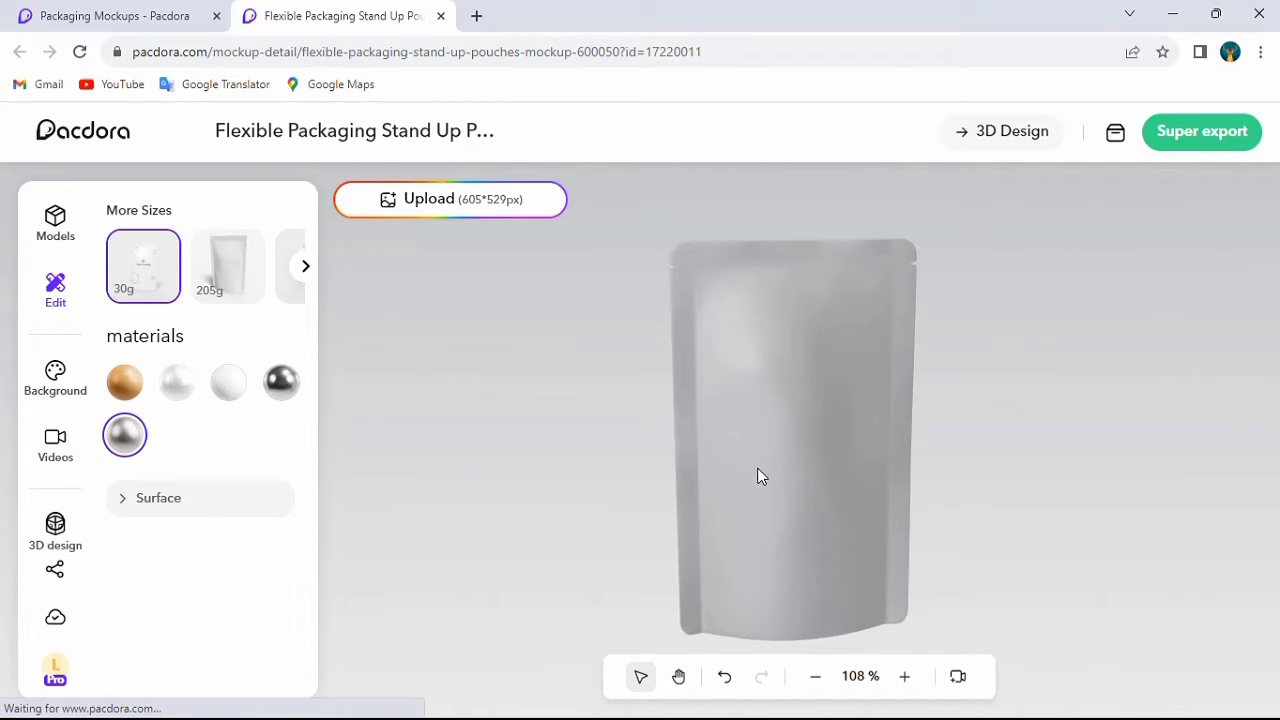
drag(758, 466, 1026, 394)
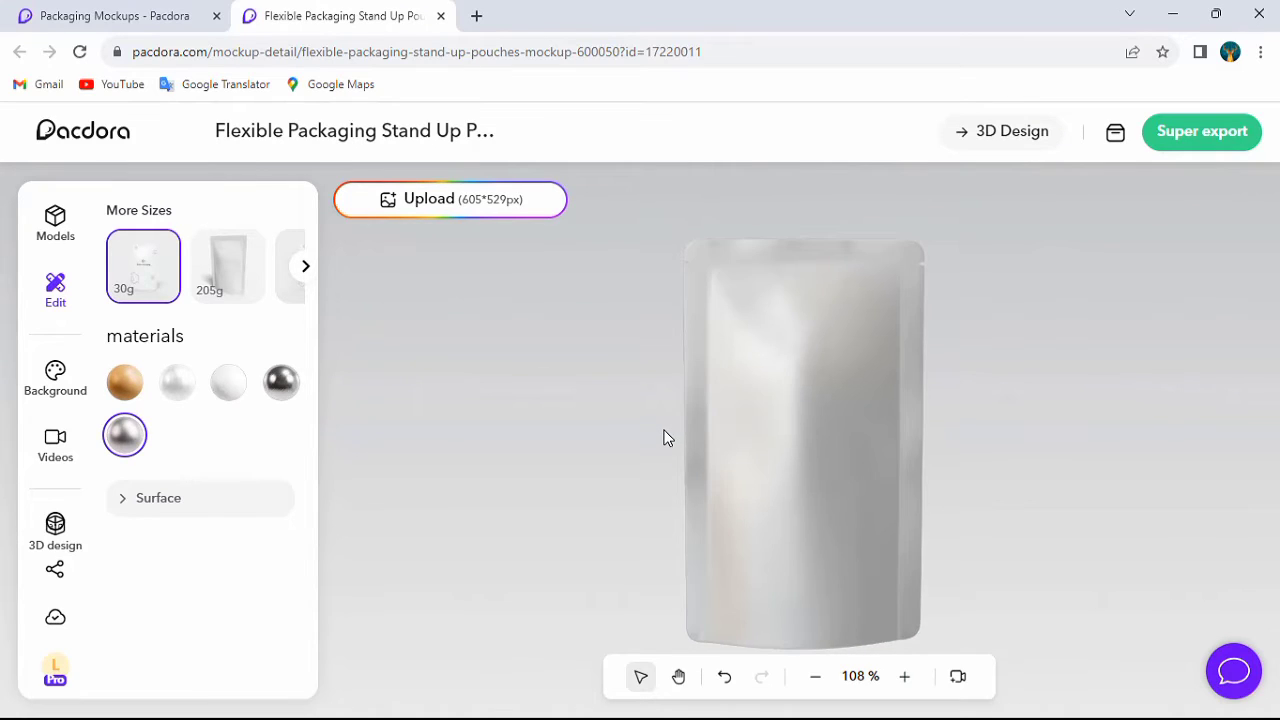
Step: Upload the Herbal Tea label image into the pouch's design canvas
click(426, 208)
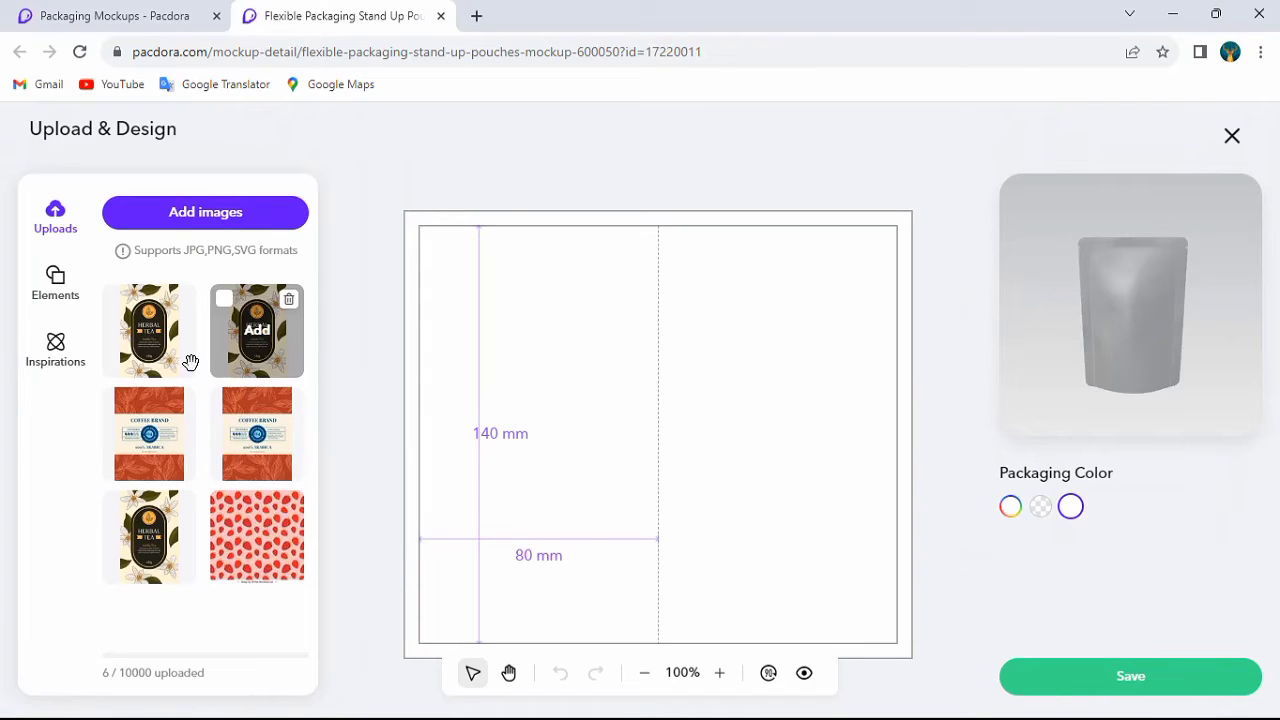
click(220, 230)
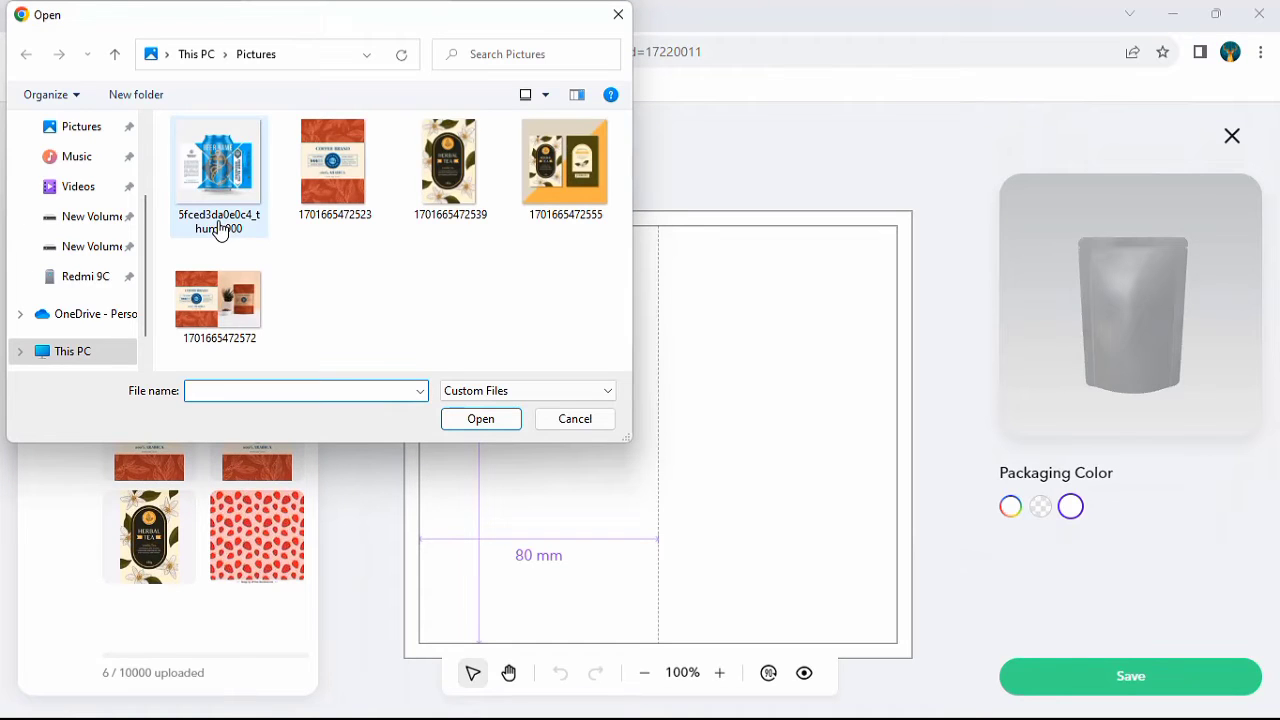
click(445, 176)
double_click(445, 176)
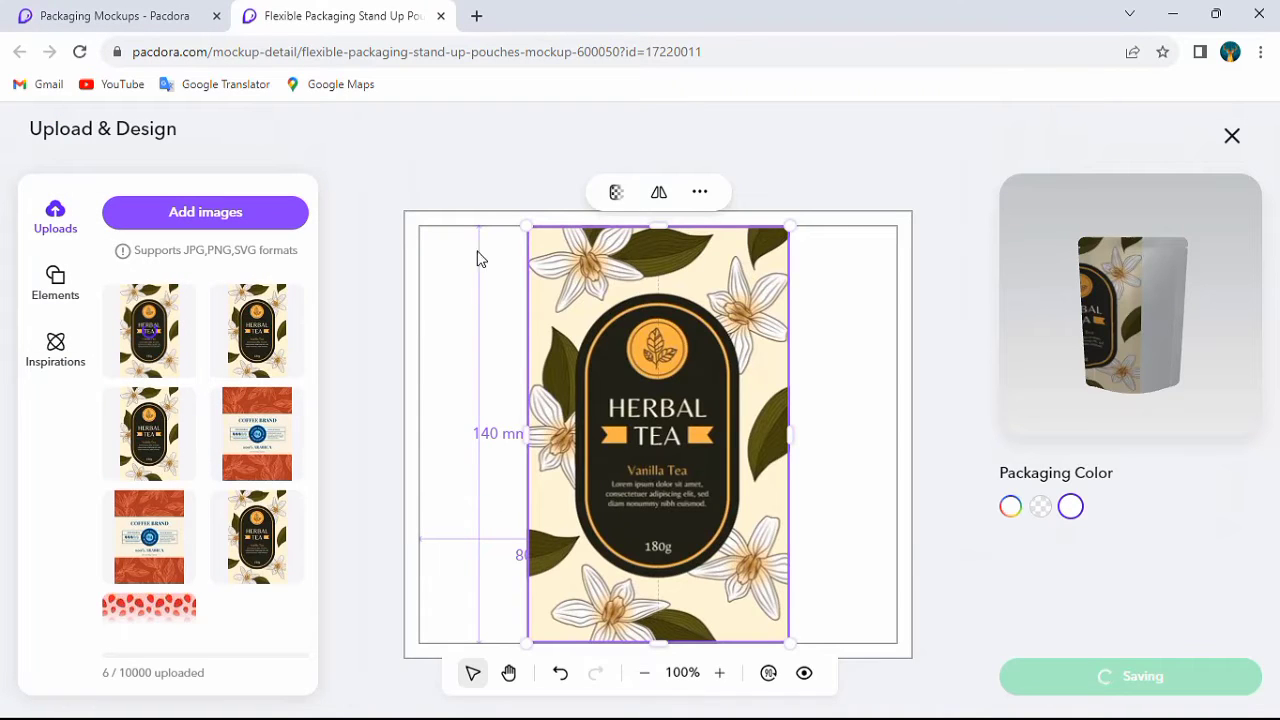
Step: Resize the label to 87.9 x 140.0 mm and place it on the dieline's left panel
drag(526, 434, 542, 433)
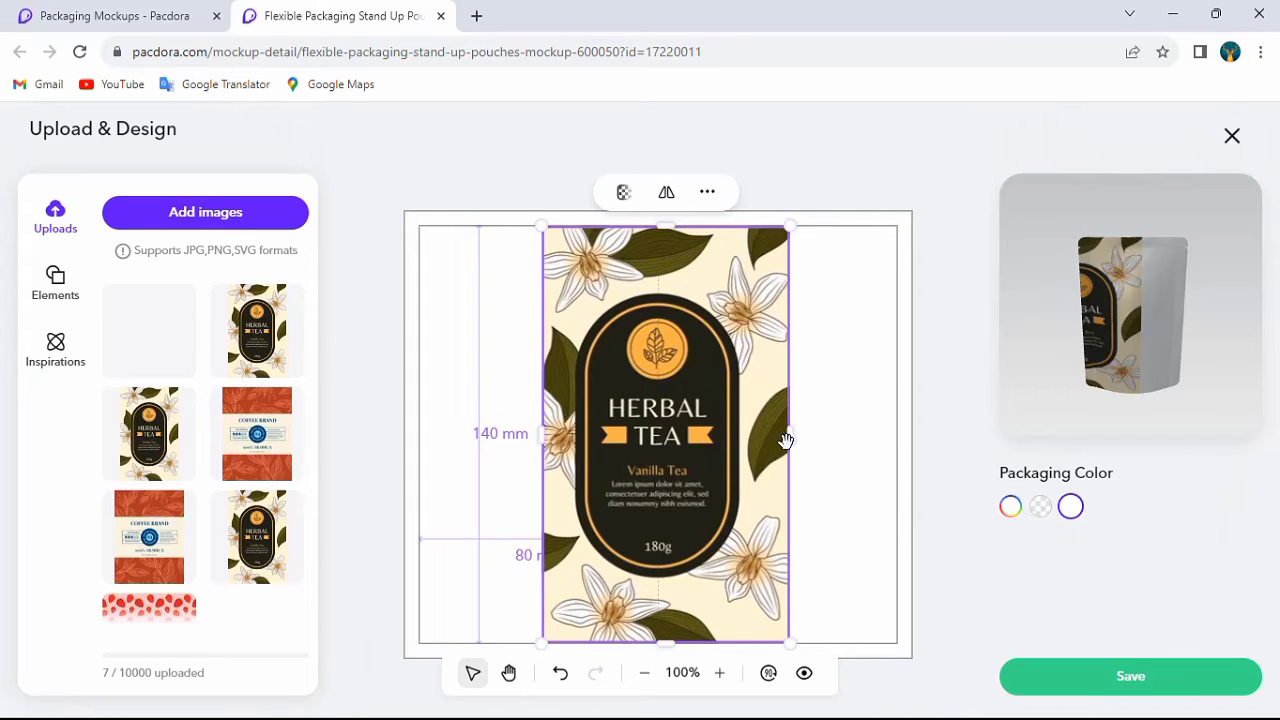
drag(776, 440, 776, 440)
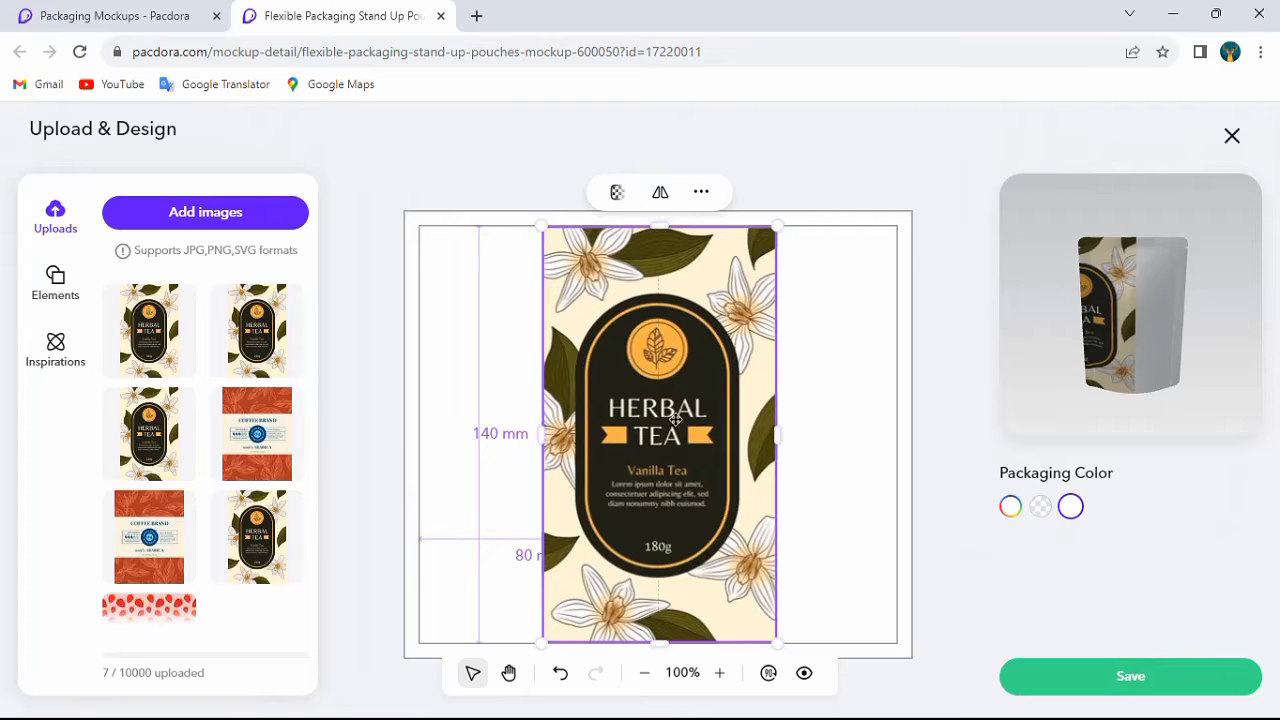
drag(675, 420, 575, 418)
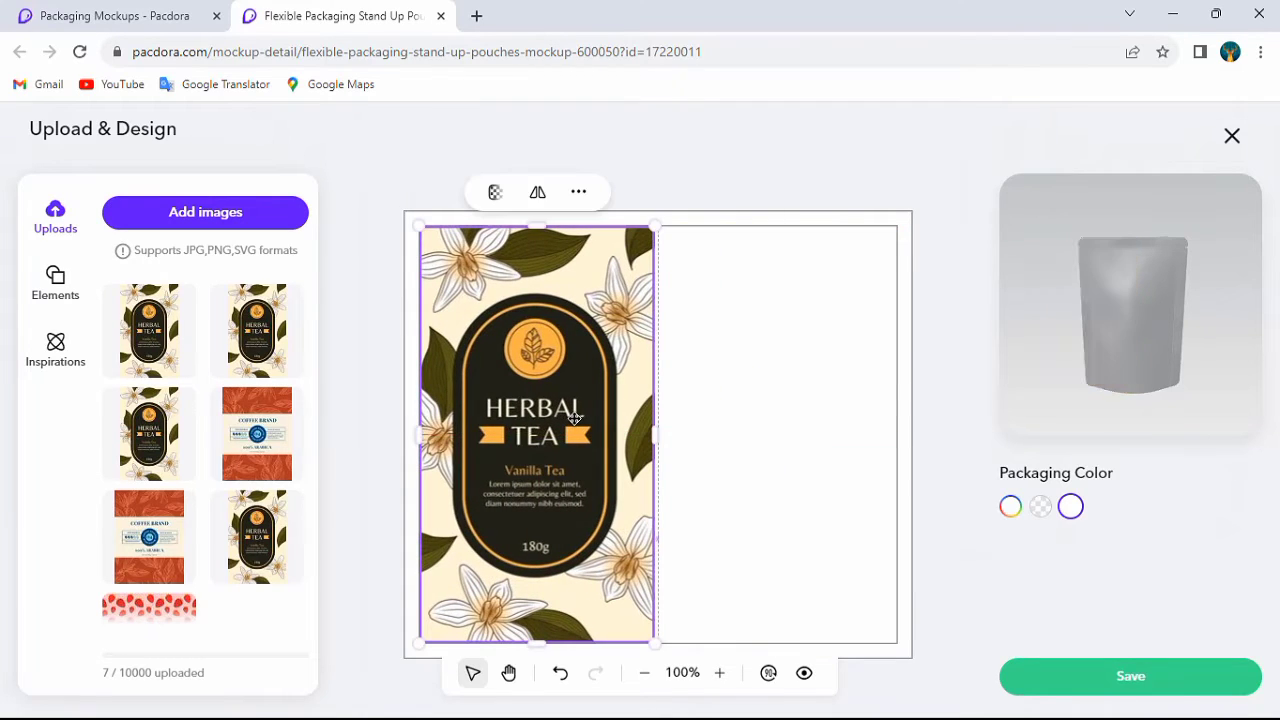
drag(655, 433, 656, 434)
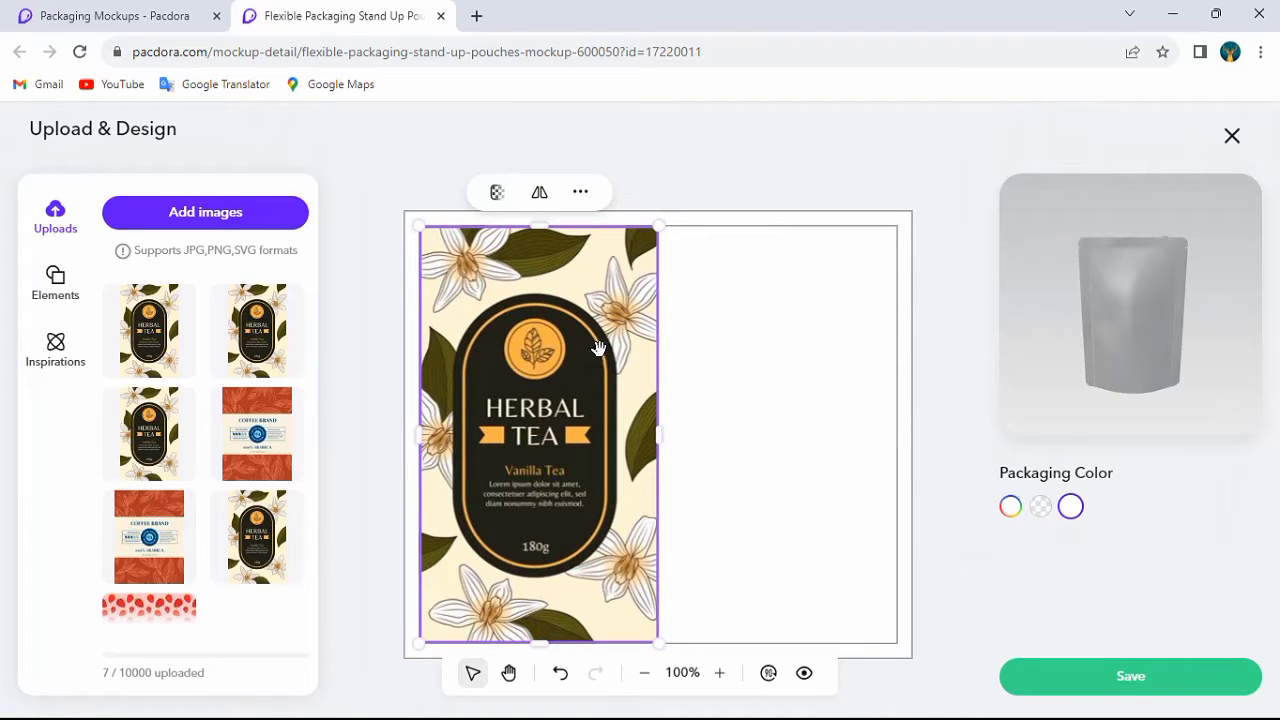
Step: Duplicate the Herbal Tea label, move the copy onto the right panel, and check the 3D preview
click(581, 193)
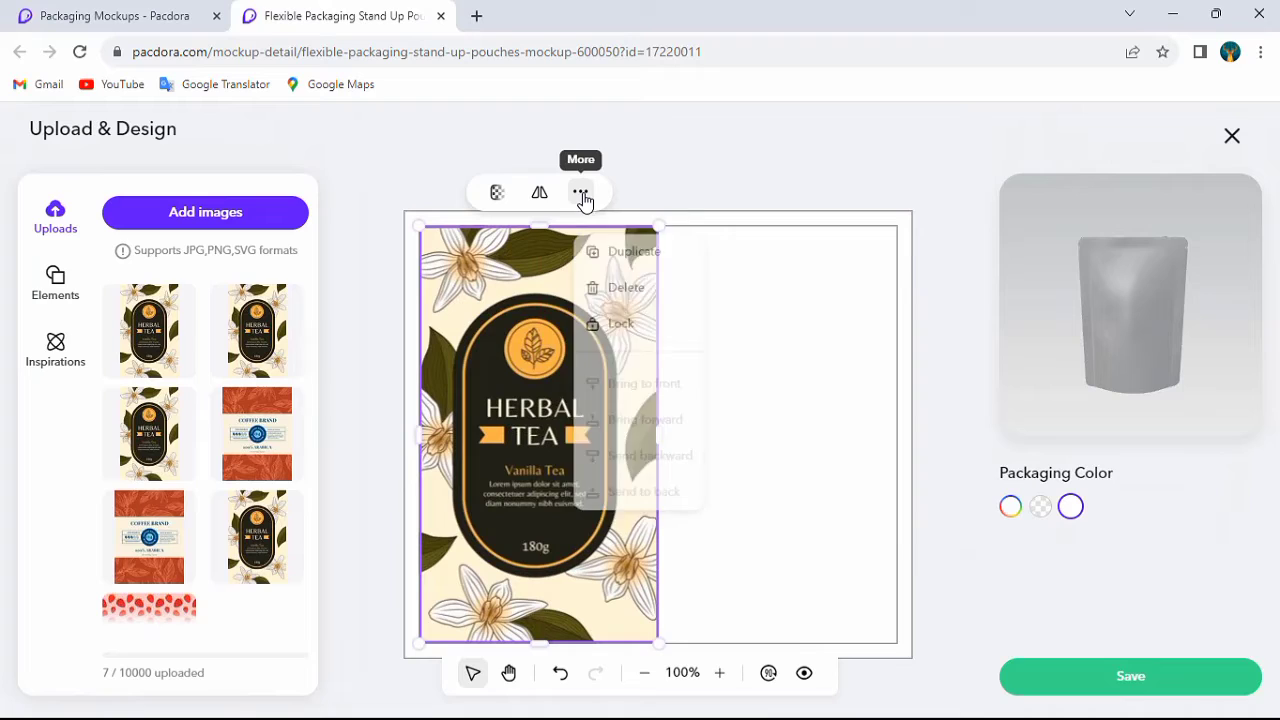
click(659, 252)
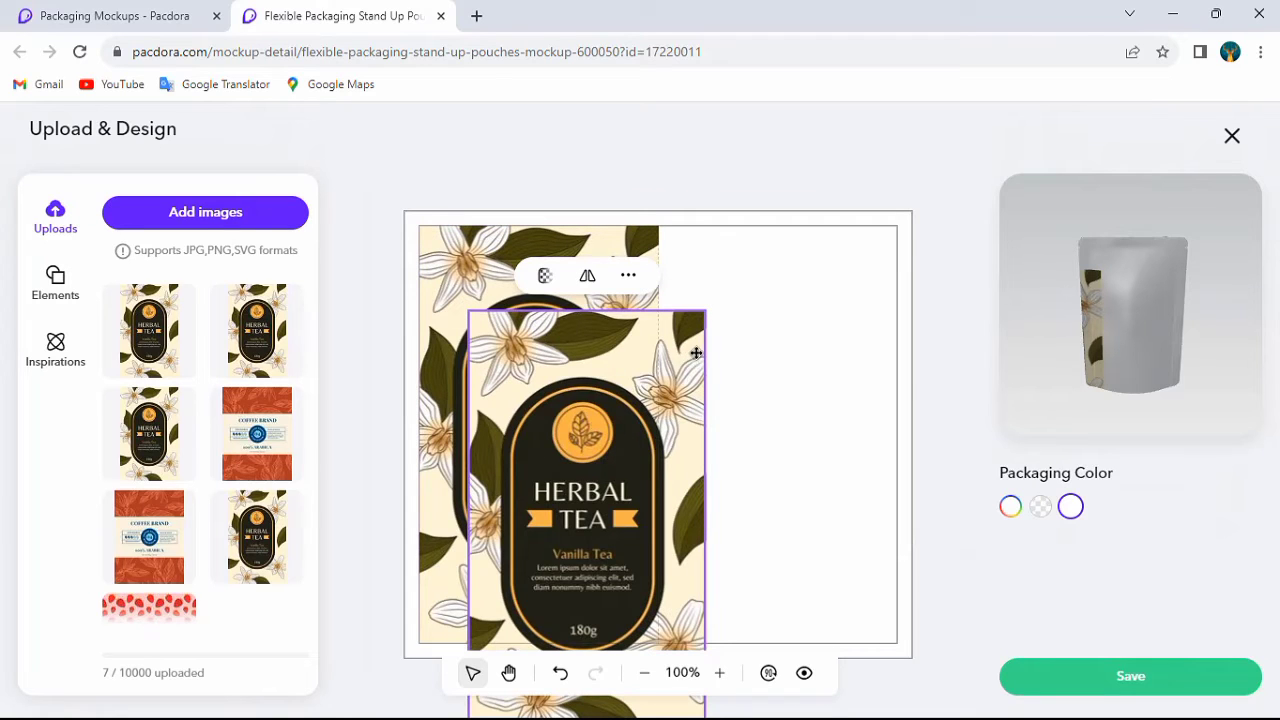
drag(696, 353, 730, 384)
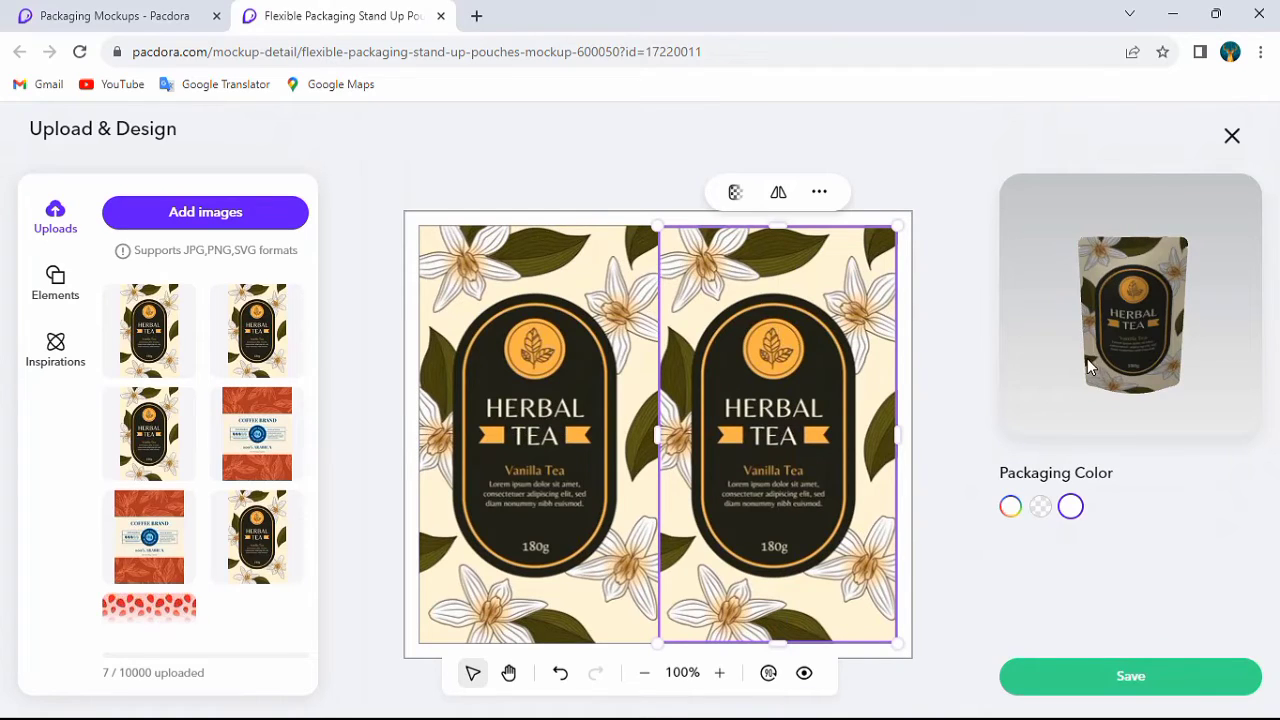
drag(1123, 358, 1110, 303)
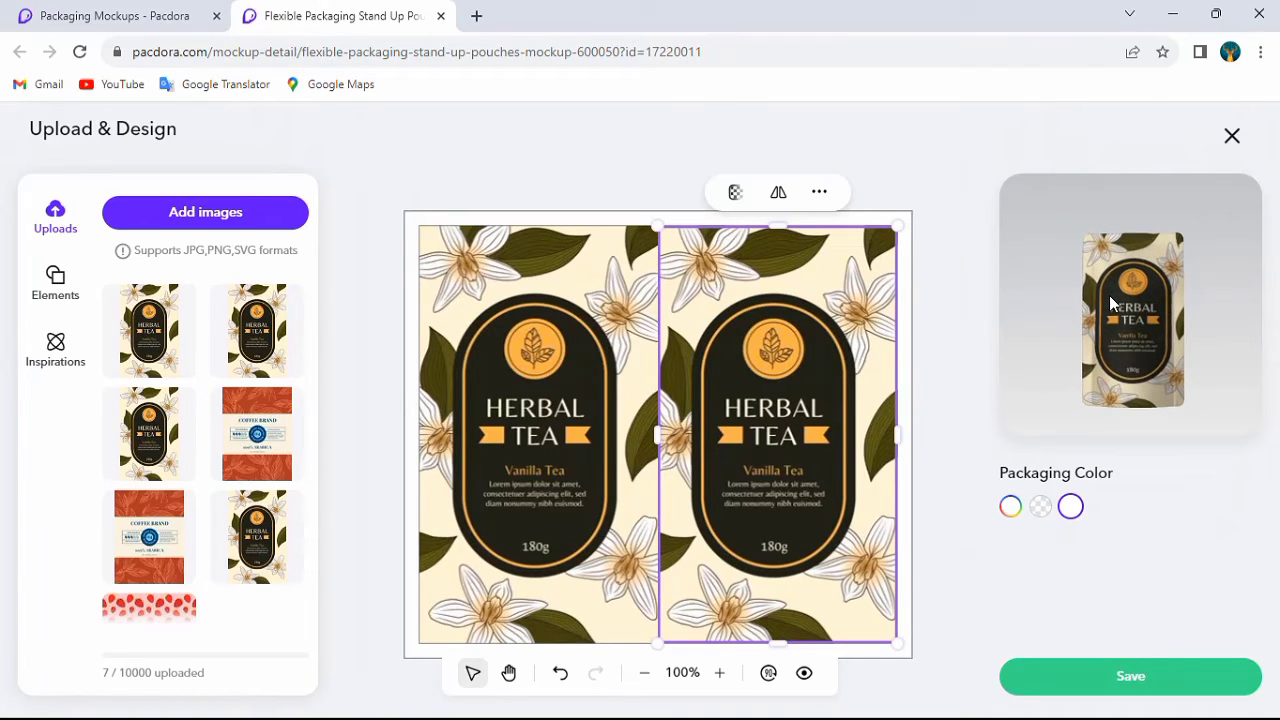
Step: Save the label design and raise the pouch's surface Metalness to 92%
click(1130, 676)
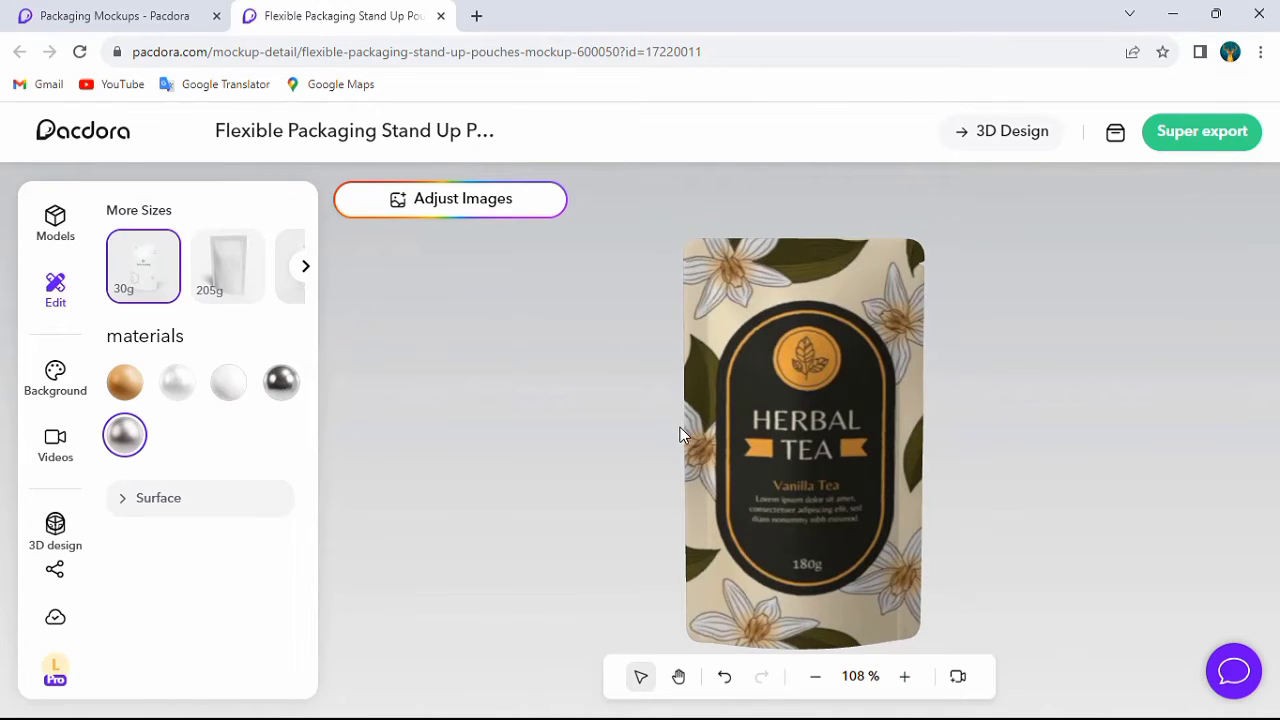
drag(680, 427, 687, 458)
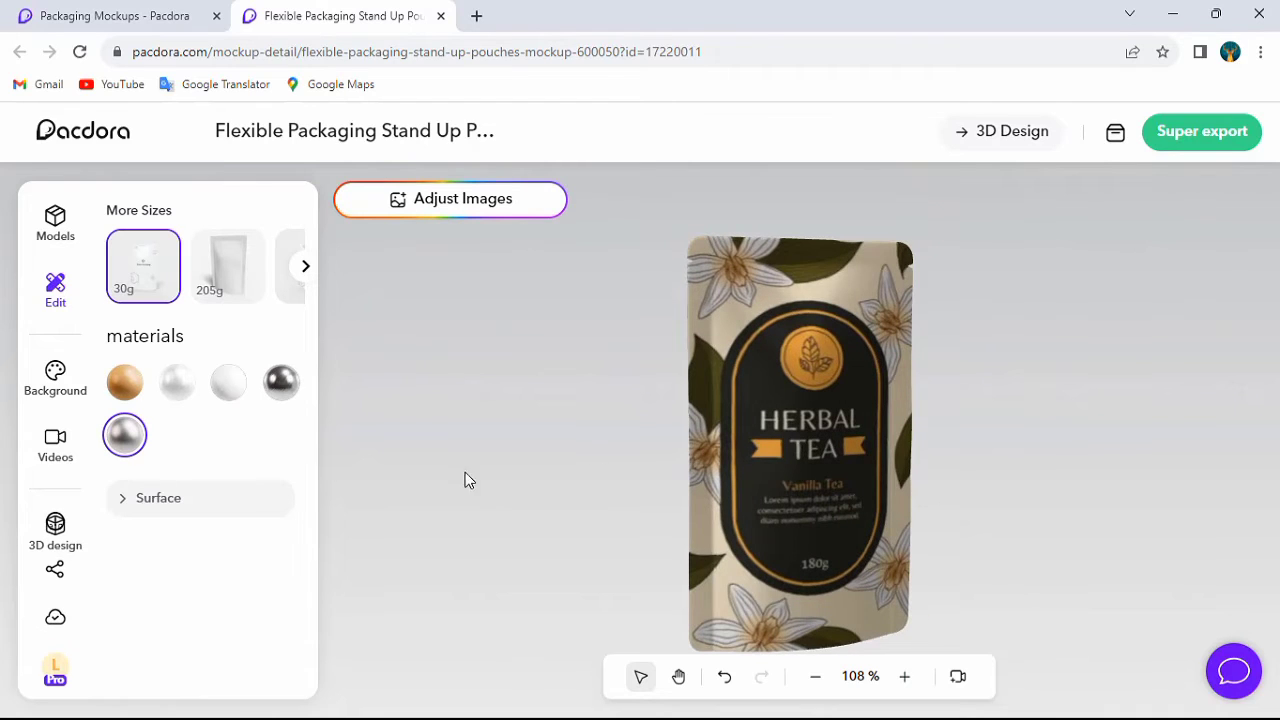
click(178, 505)
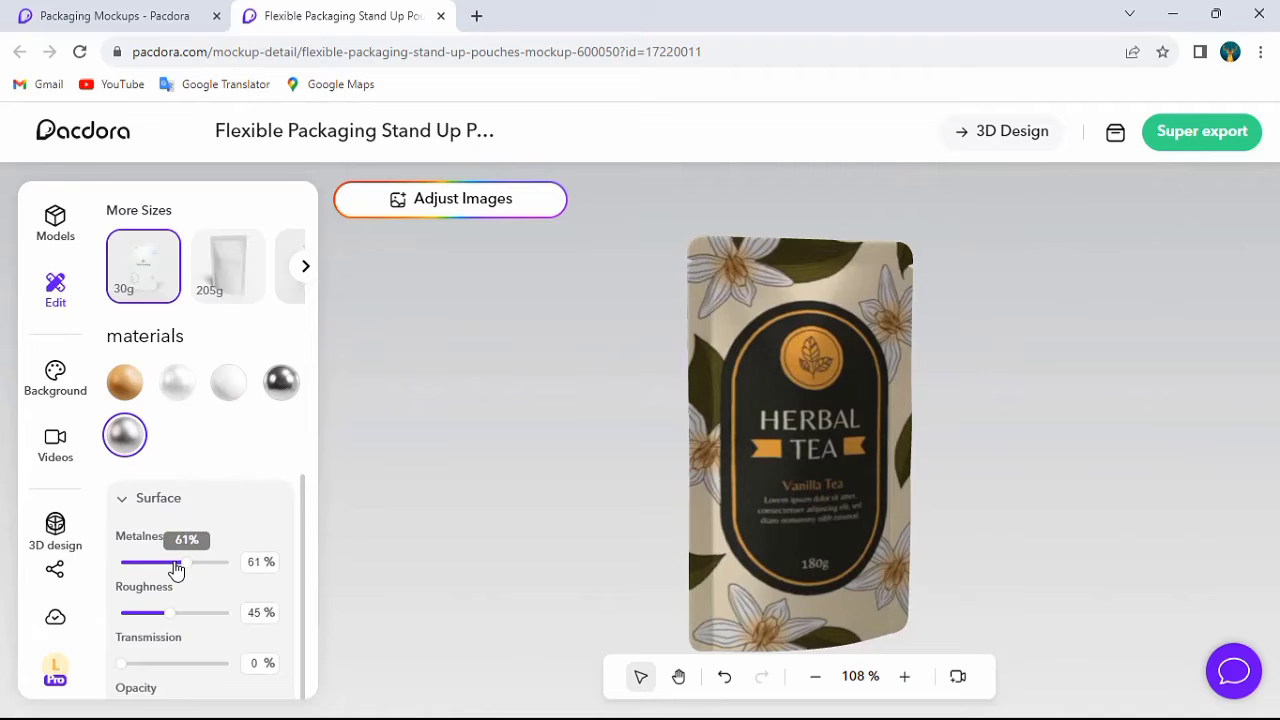
drag(142, 566, 129, 568)
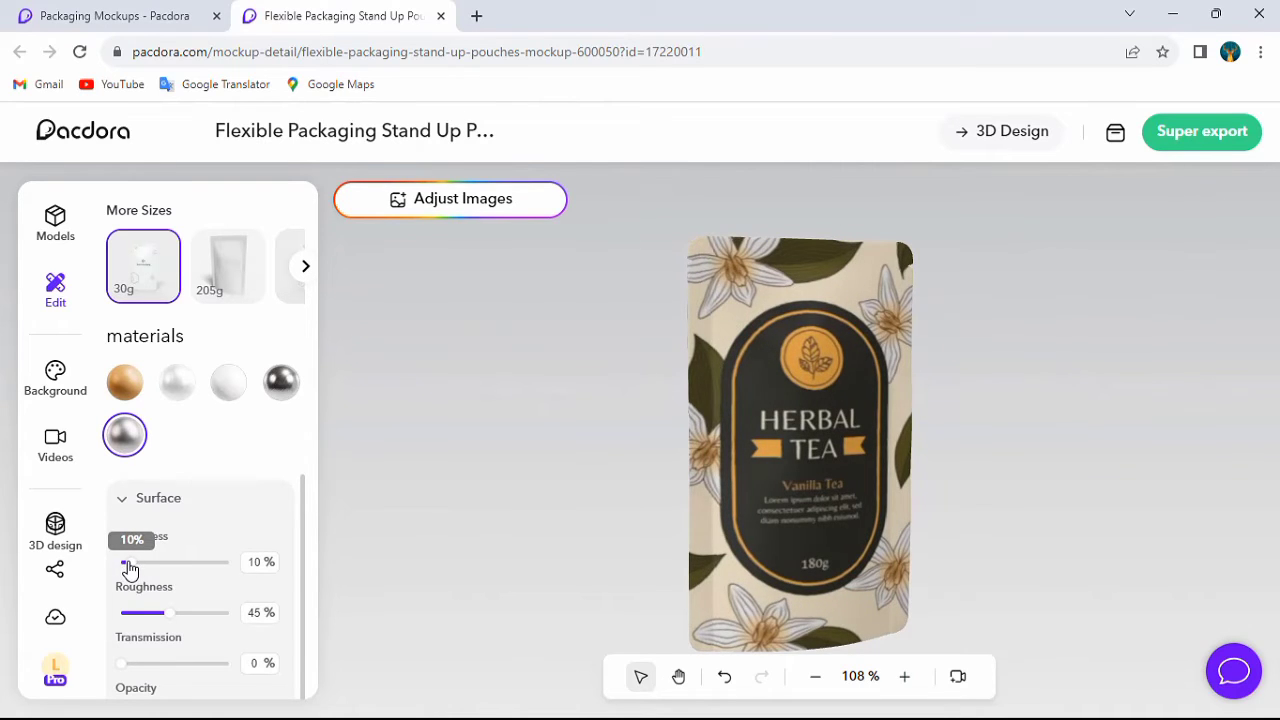
drag(128, 568, 227, 571)
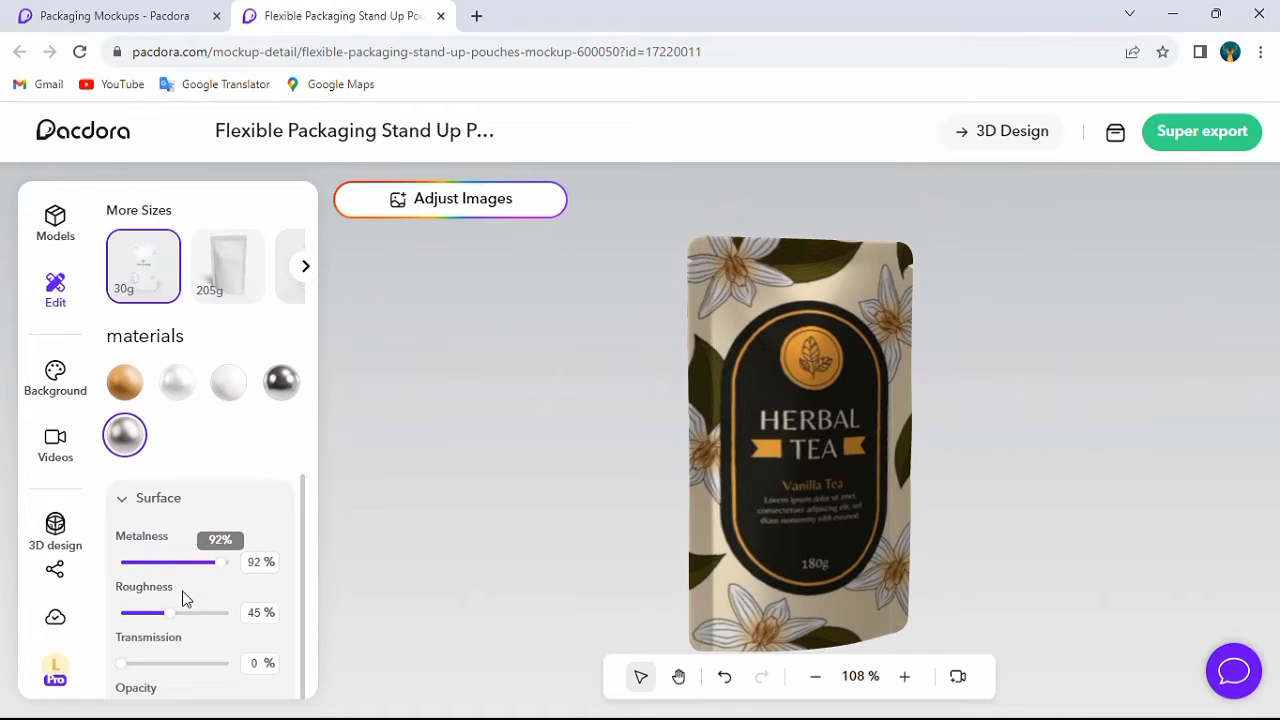
Step: Set the surface Roughness to 73%
drag(164, 613, 147, 620)
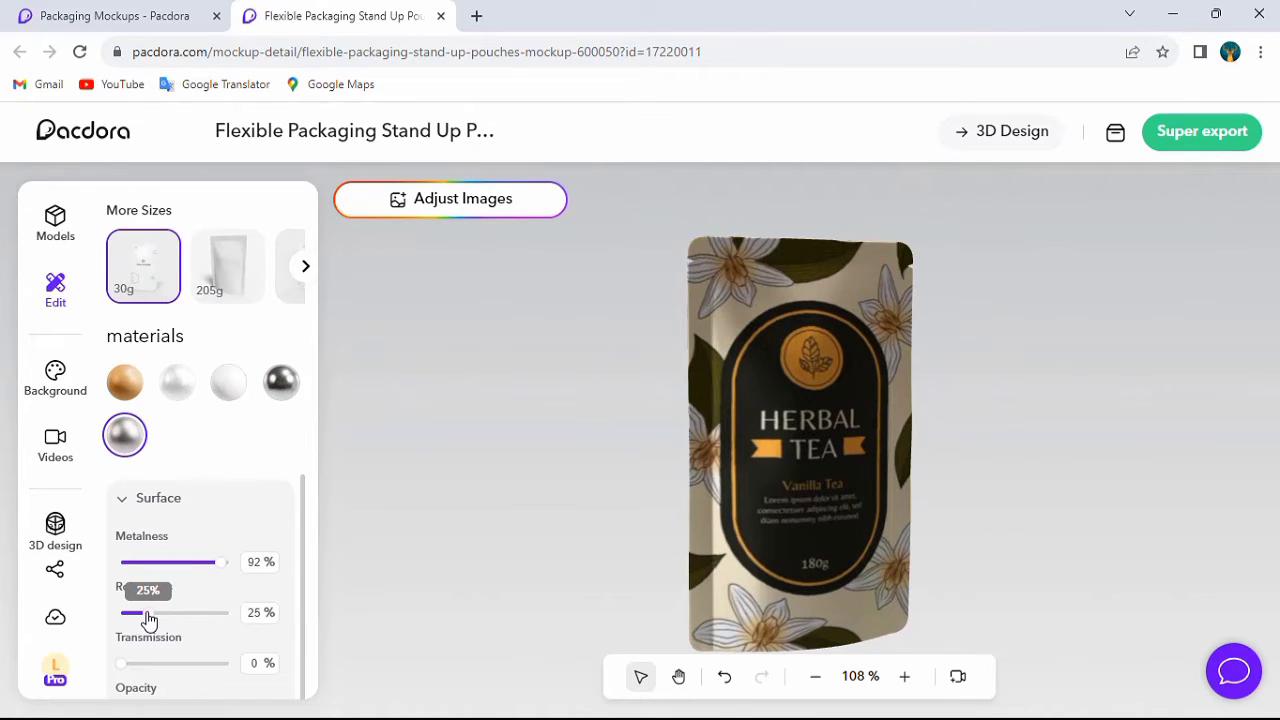
click(201, 618)
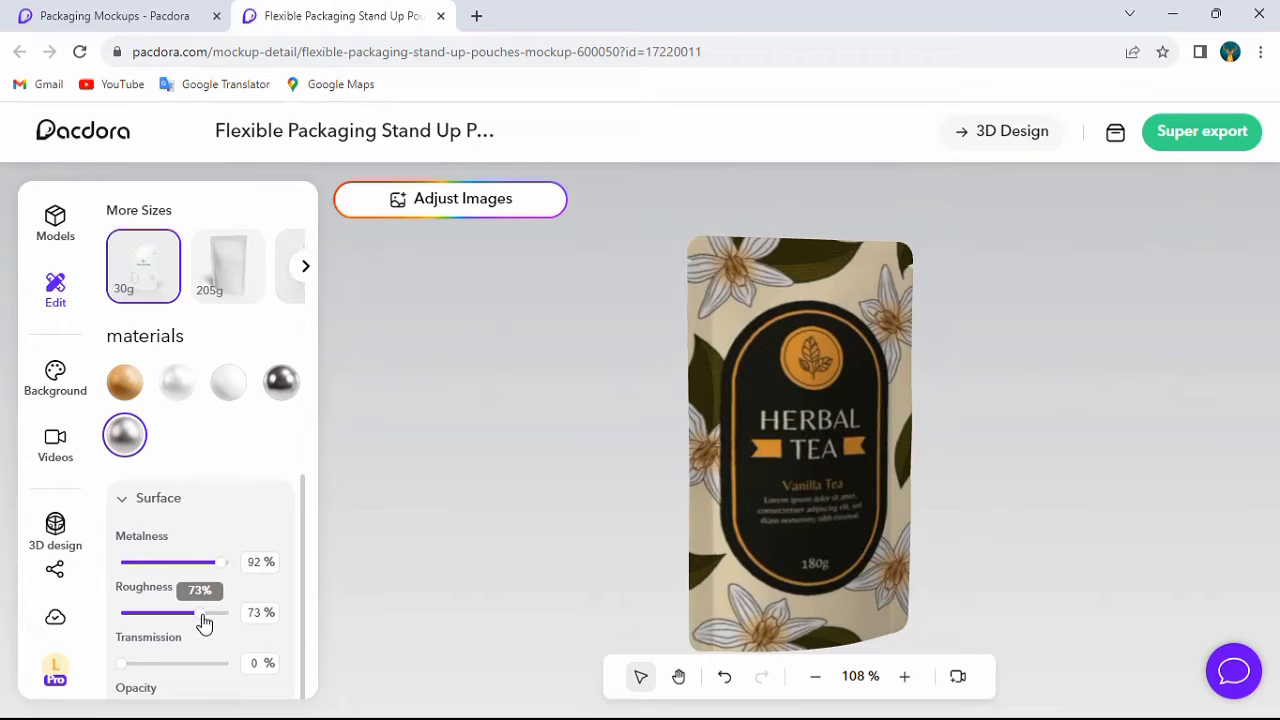
scroll(217, 650, down, 1)
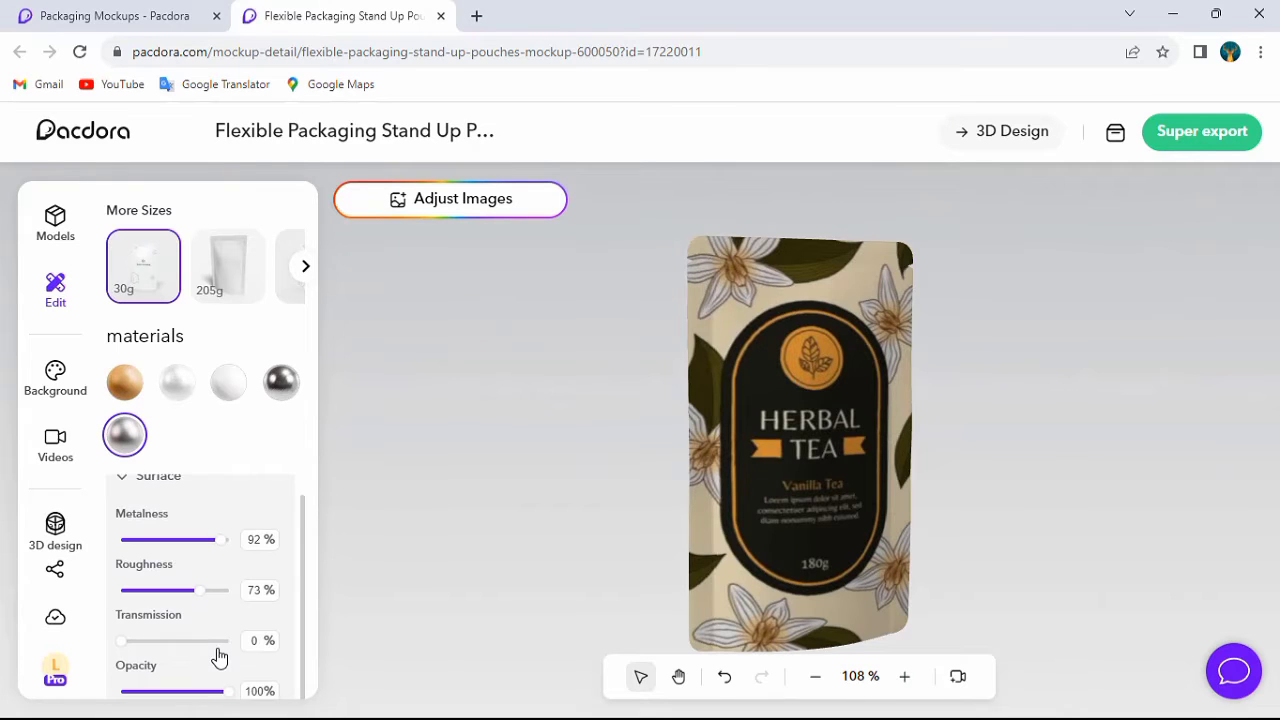
scroll(218, 619, up, 1)
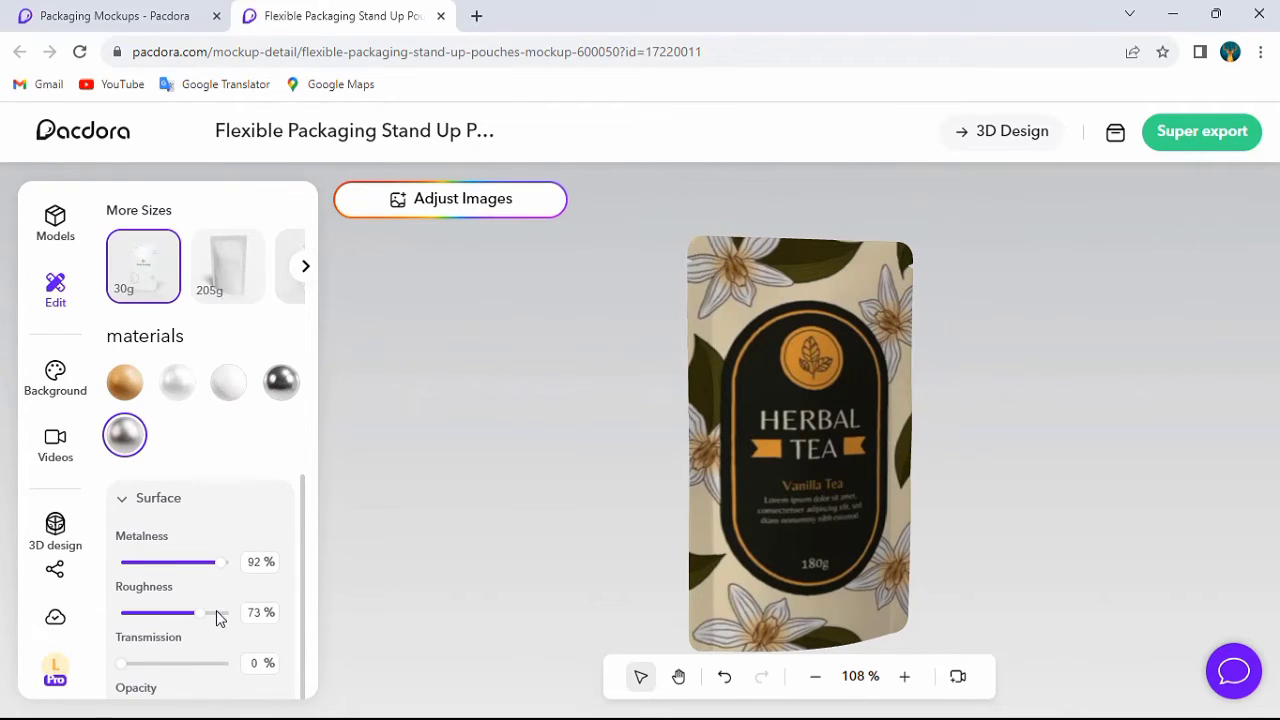
click(122, 500)
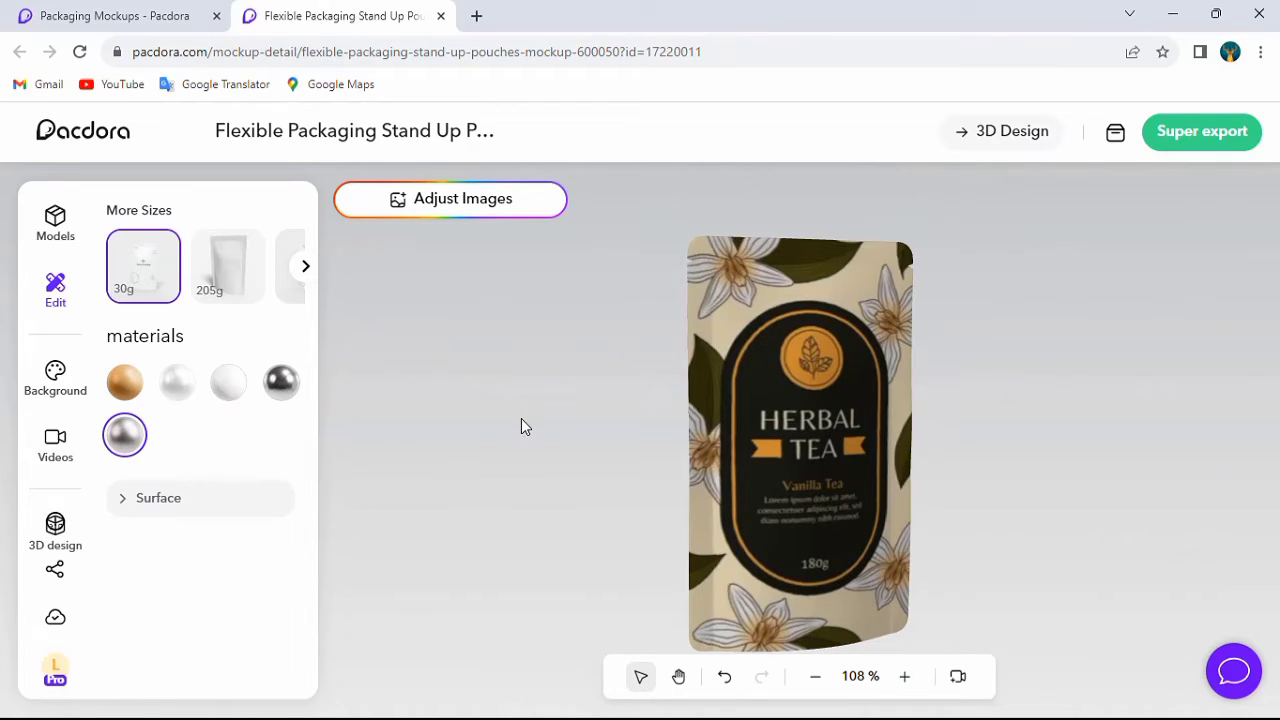
Step: Try solid background colours, including yellow-green #dbff57 and white
click(56, 376)
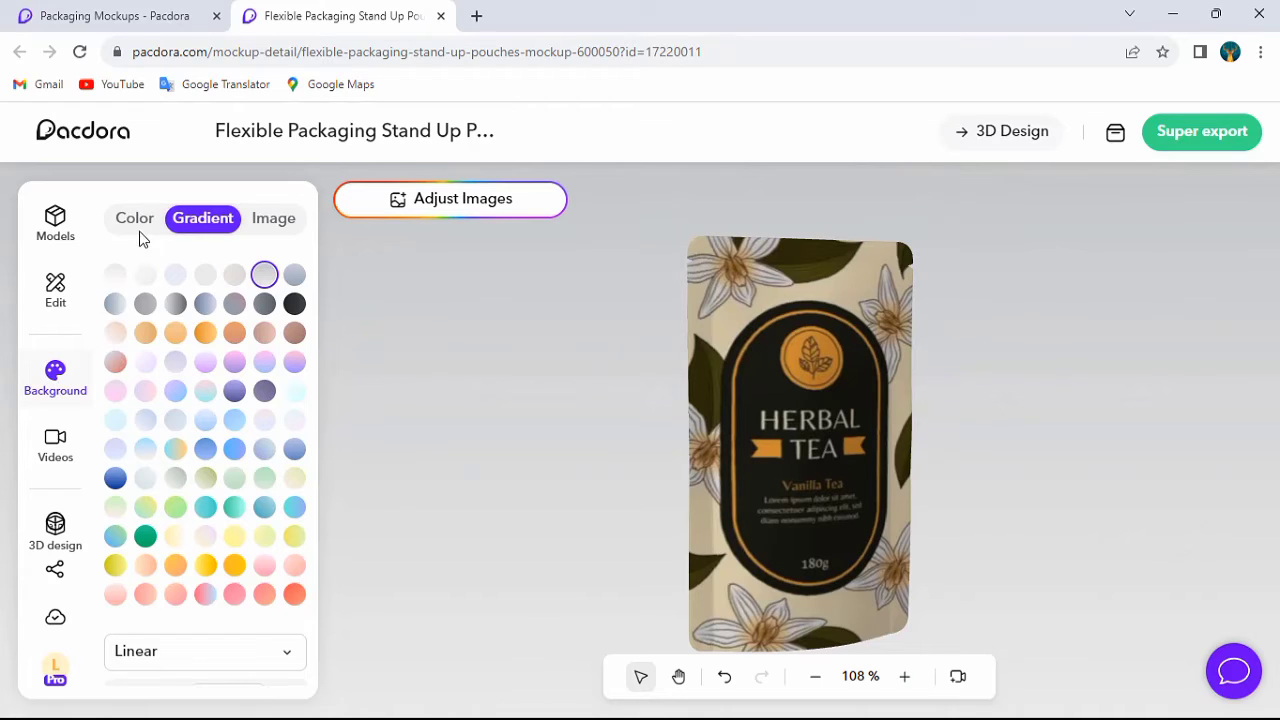
click(130, 219)
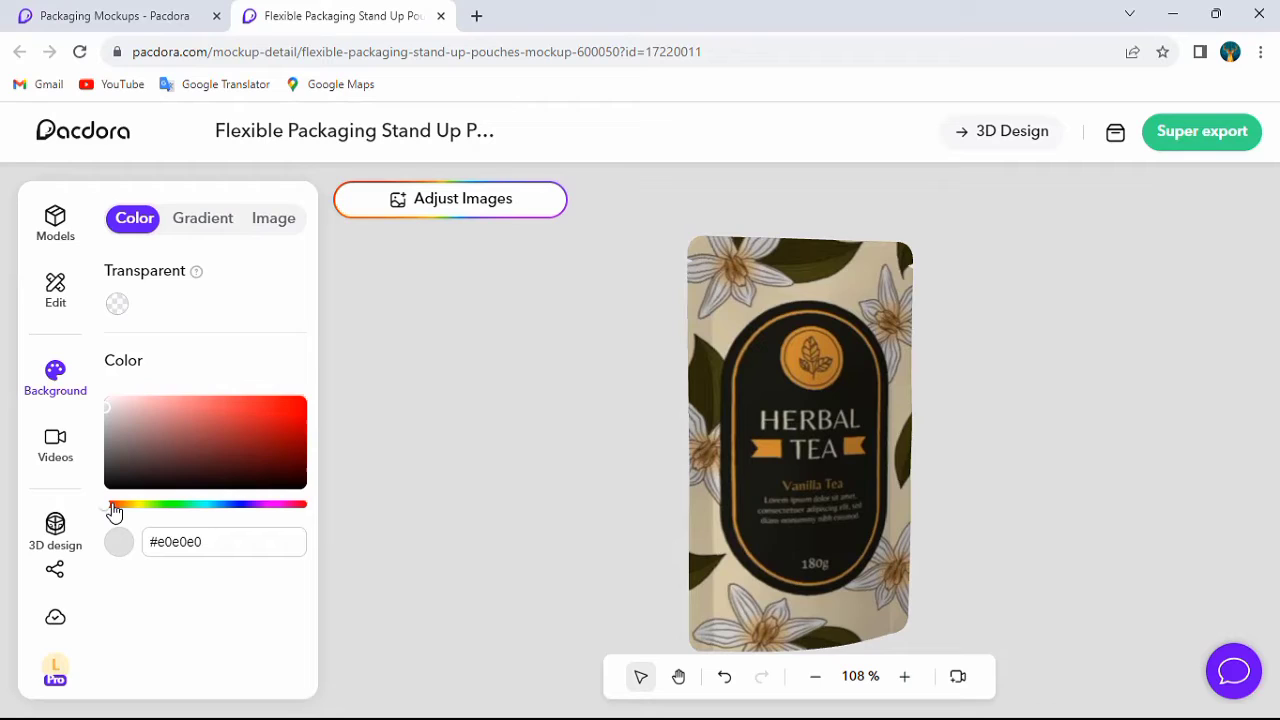
drag(113, 510, 148, 511)
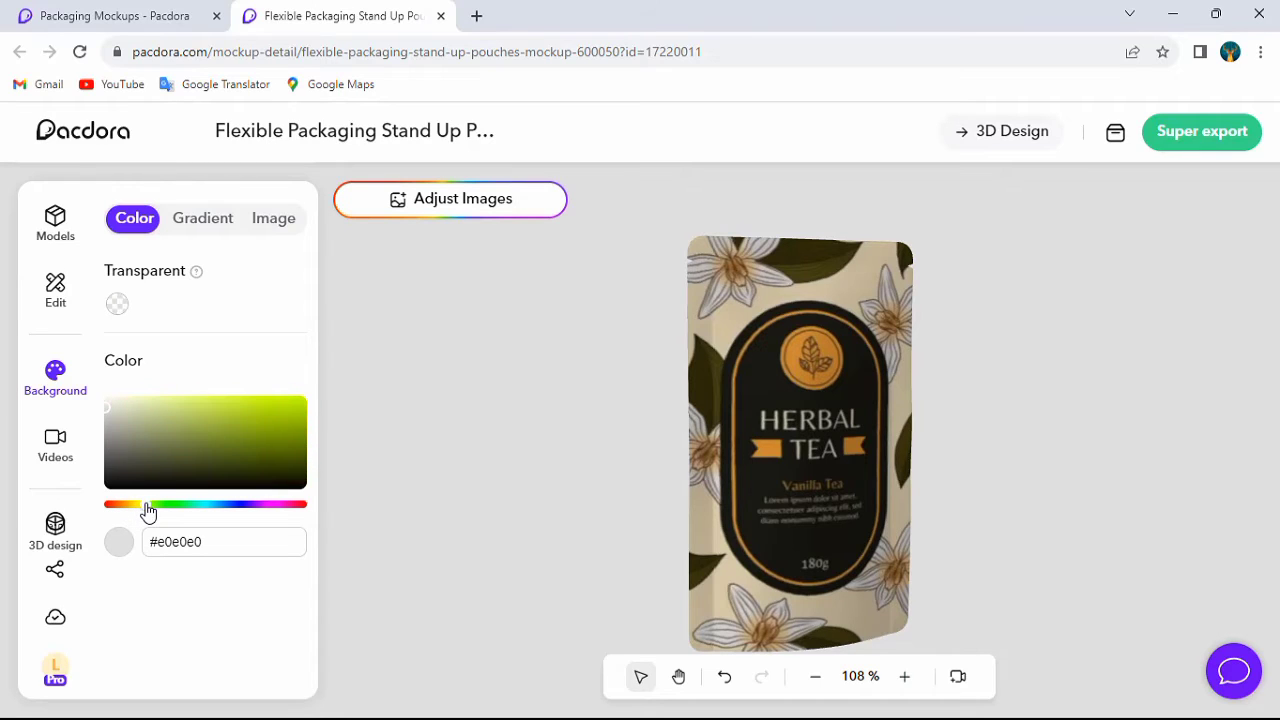
click(238, 400)
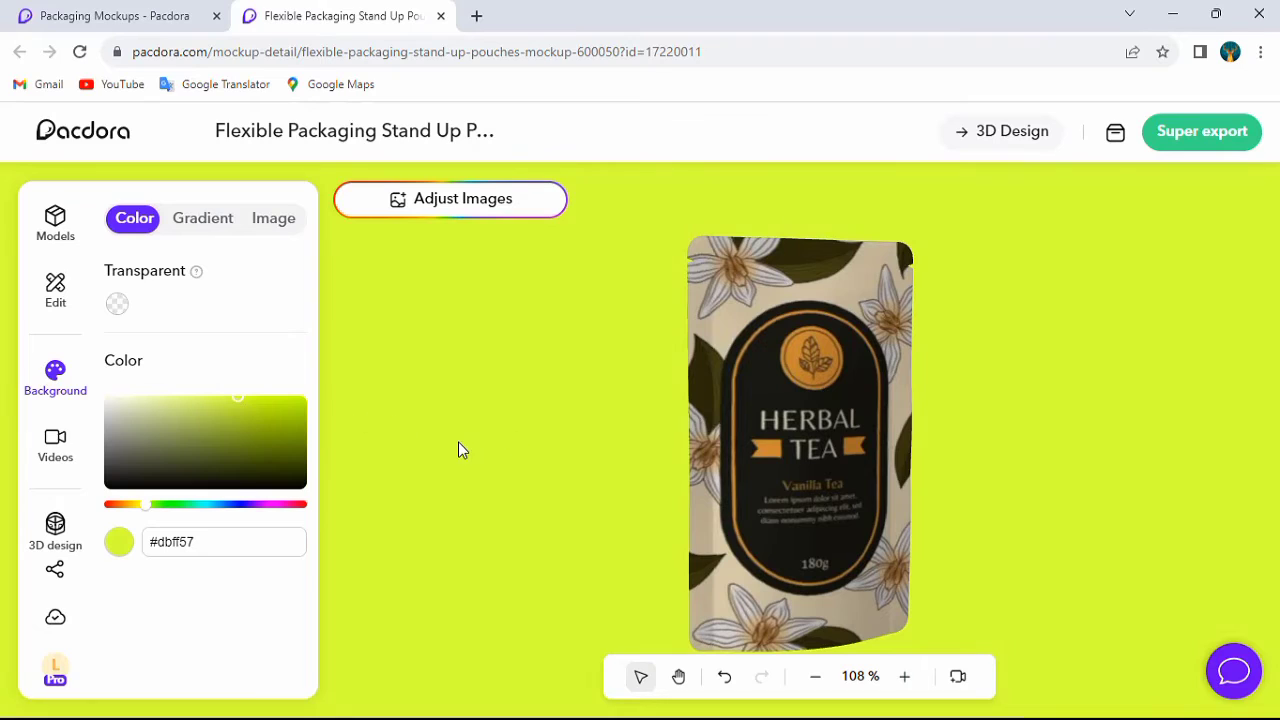
drag(126, 411, 108, 394)
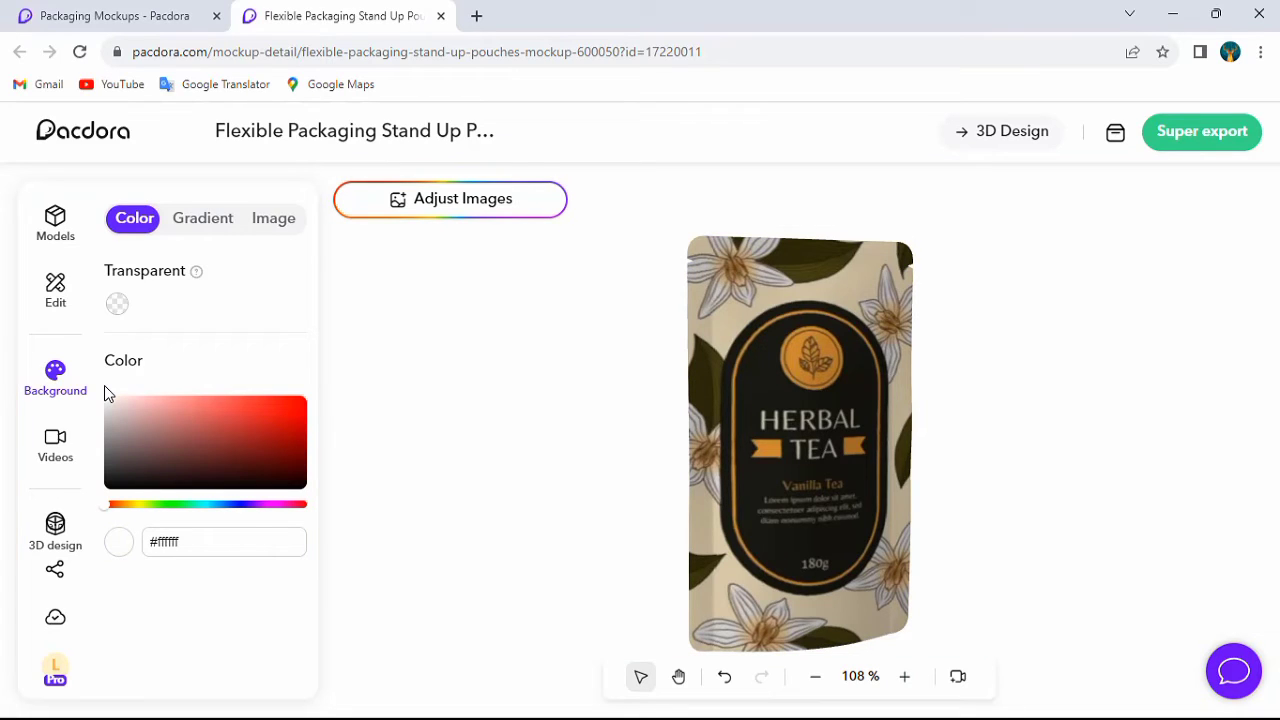
Step: Apply an orange gradient background and rotate the pouch to view it
click(203, 222)
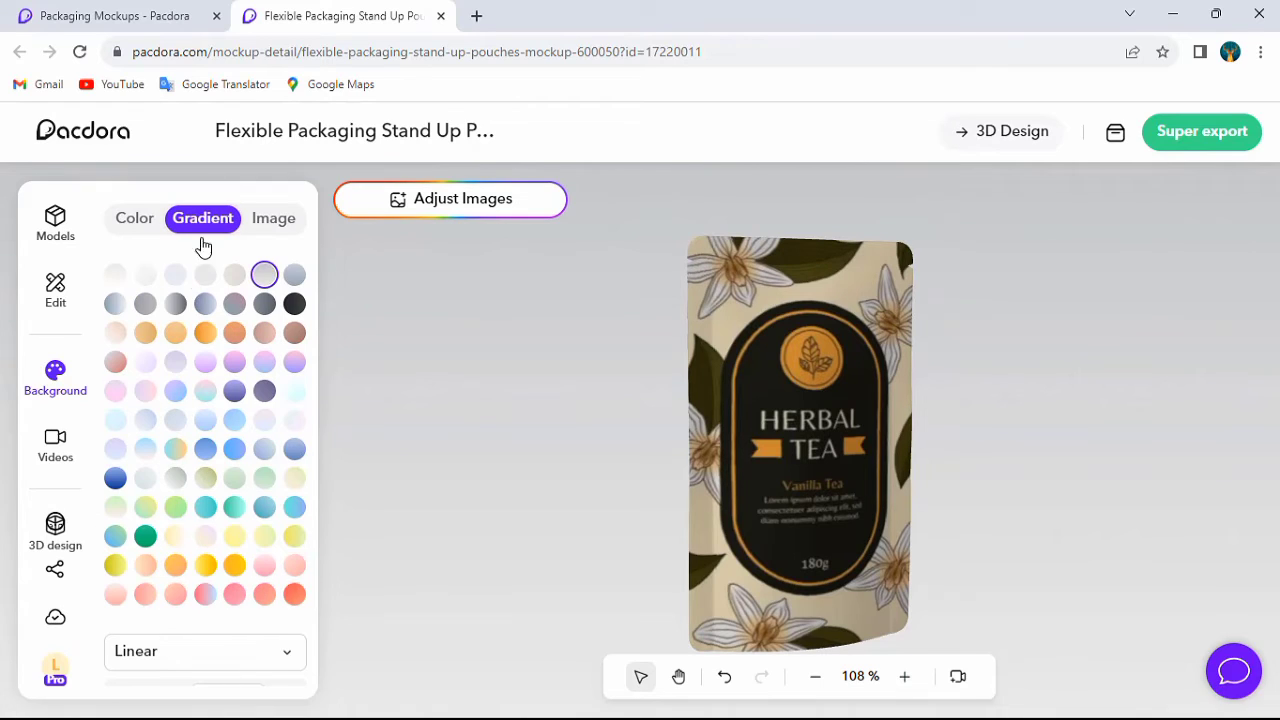
click(175, 566)
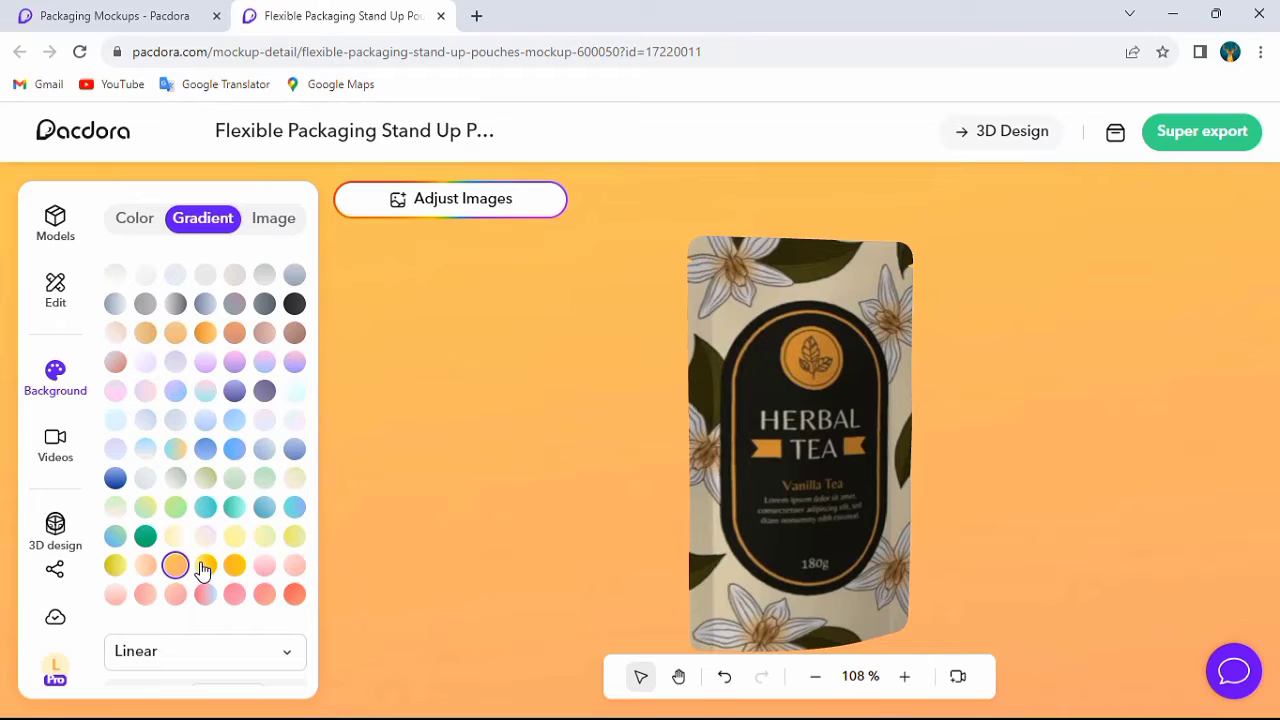
click(205, 566)
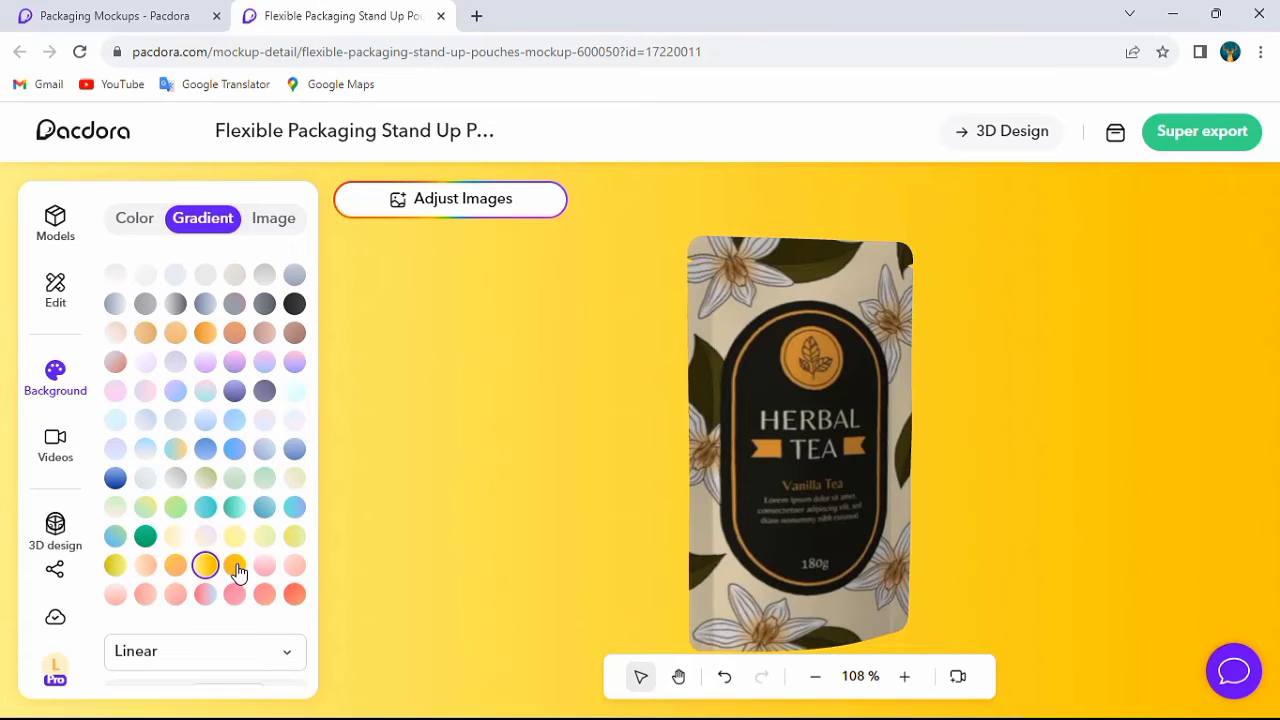
click(235, 566)
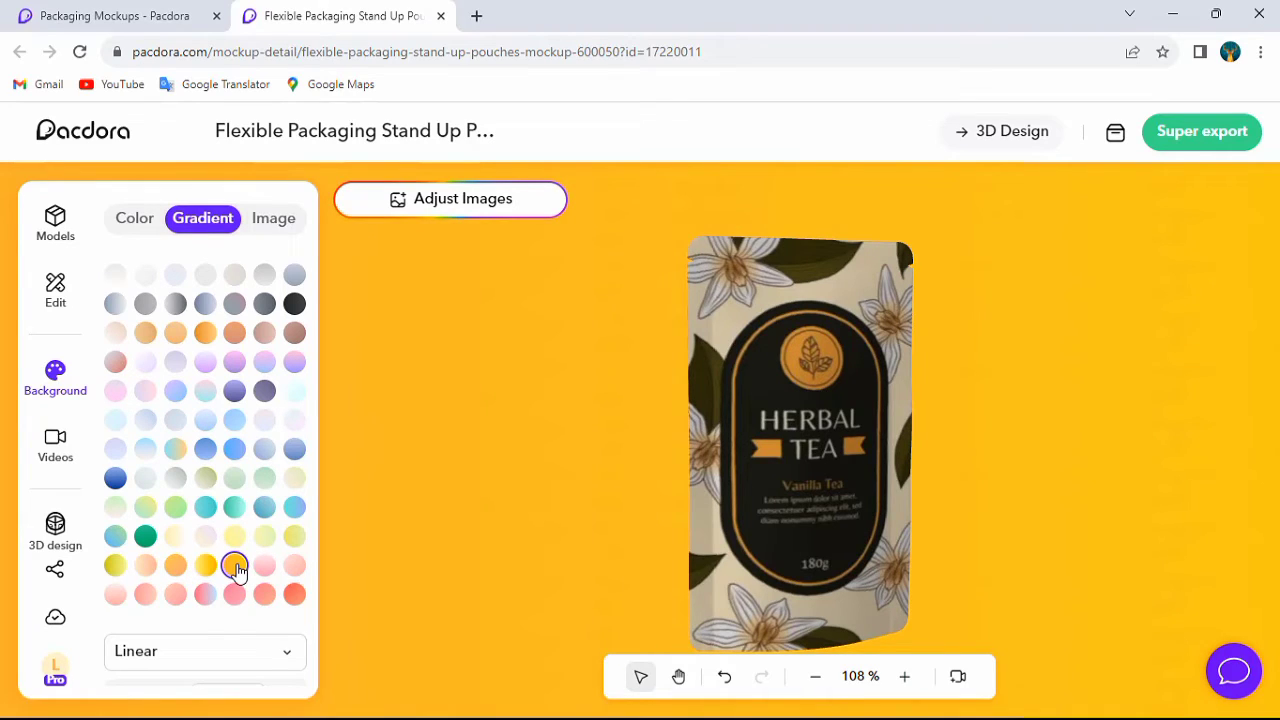
click(206, 337)
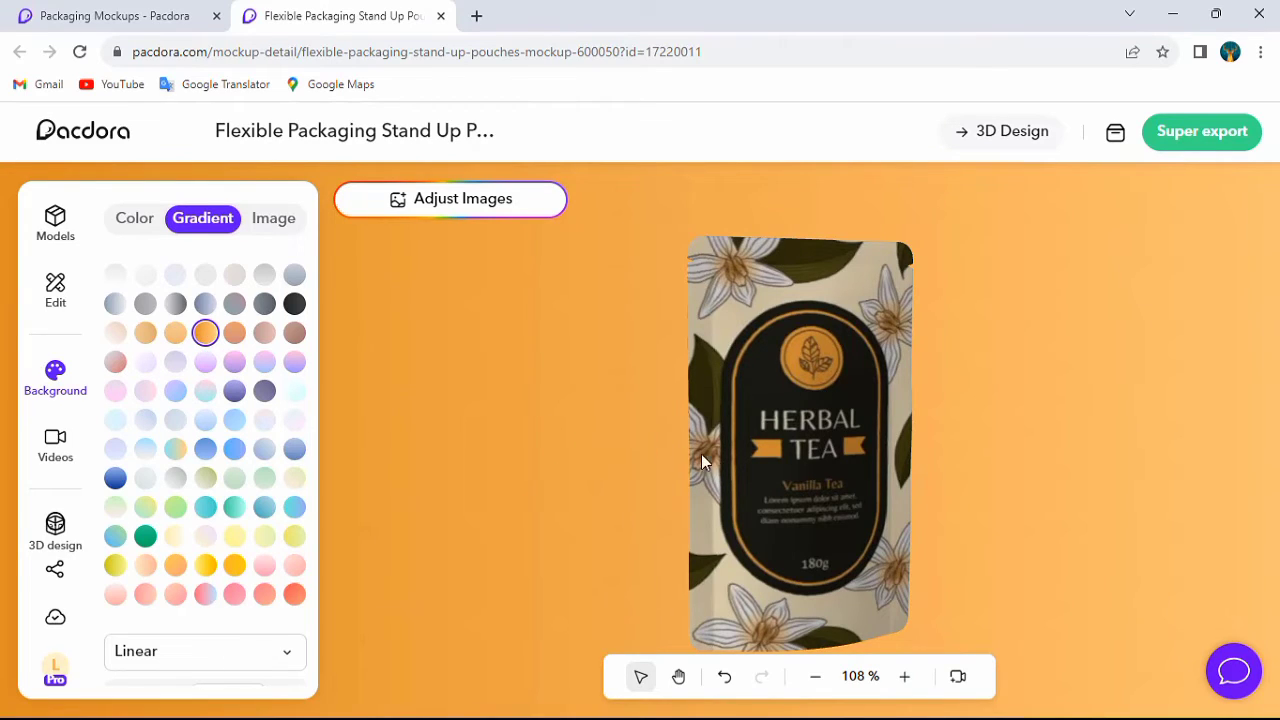
drag(806, 463, 909, 451)
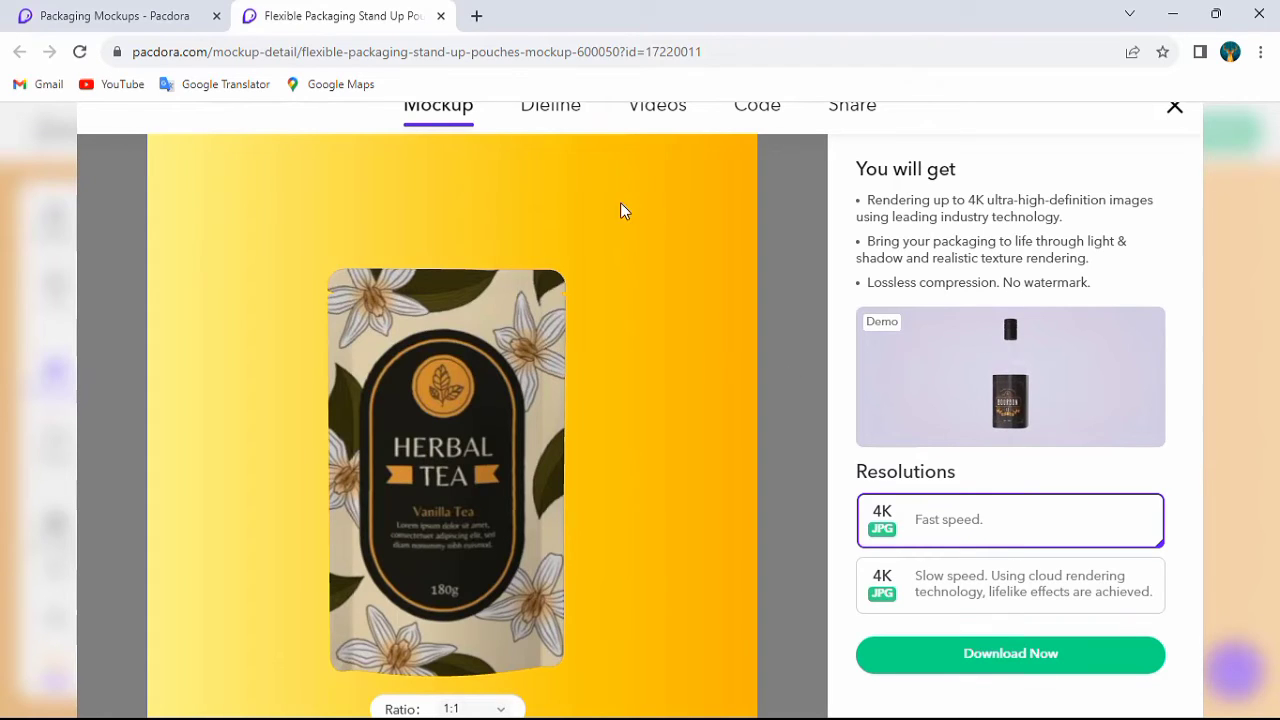
Step: Export the pouch as a 4s small rotating bag video and check the download progress
click(562, 120)
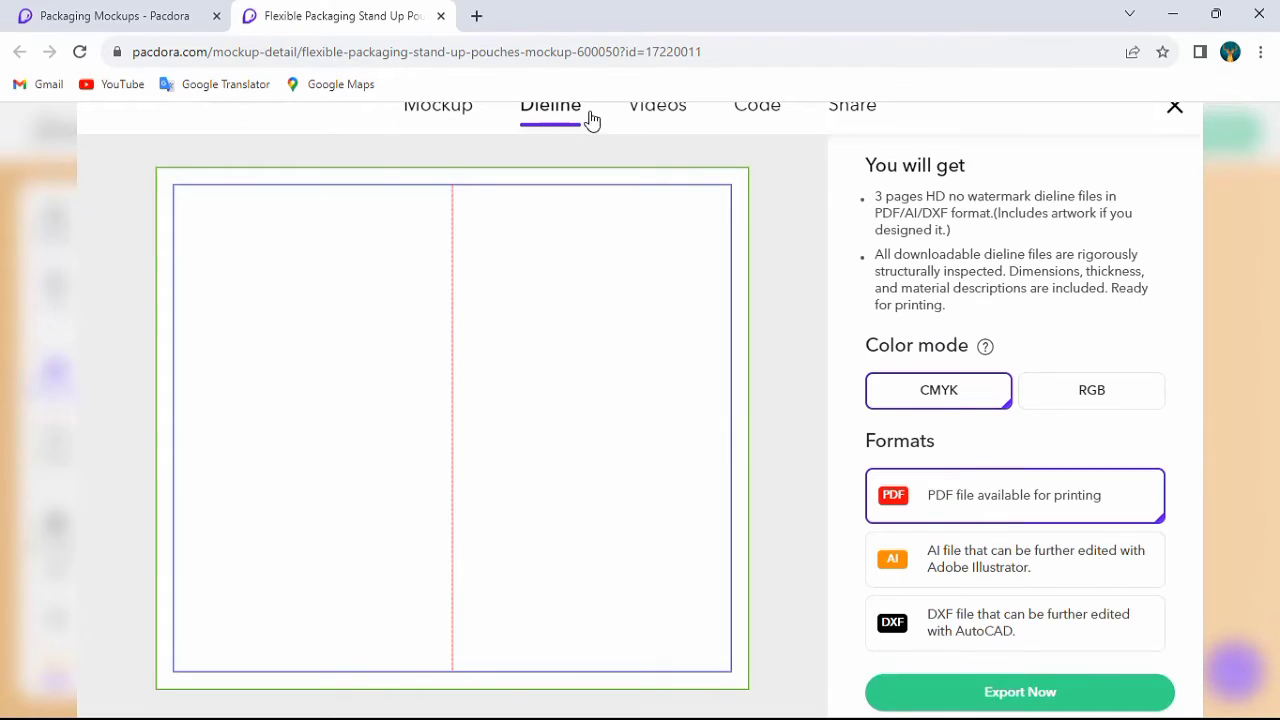
click(651, 113)
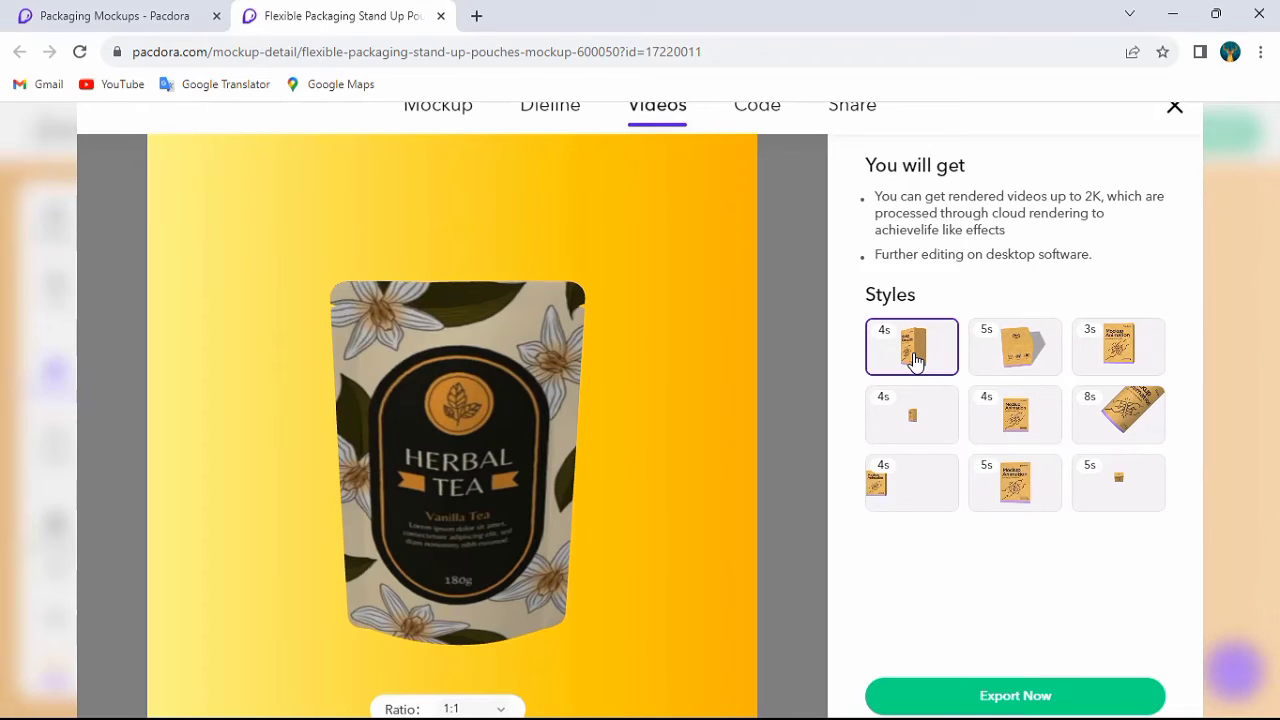
click(903, 418)
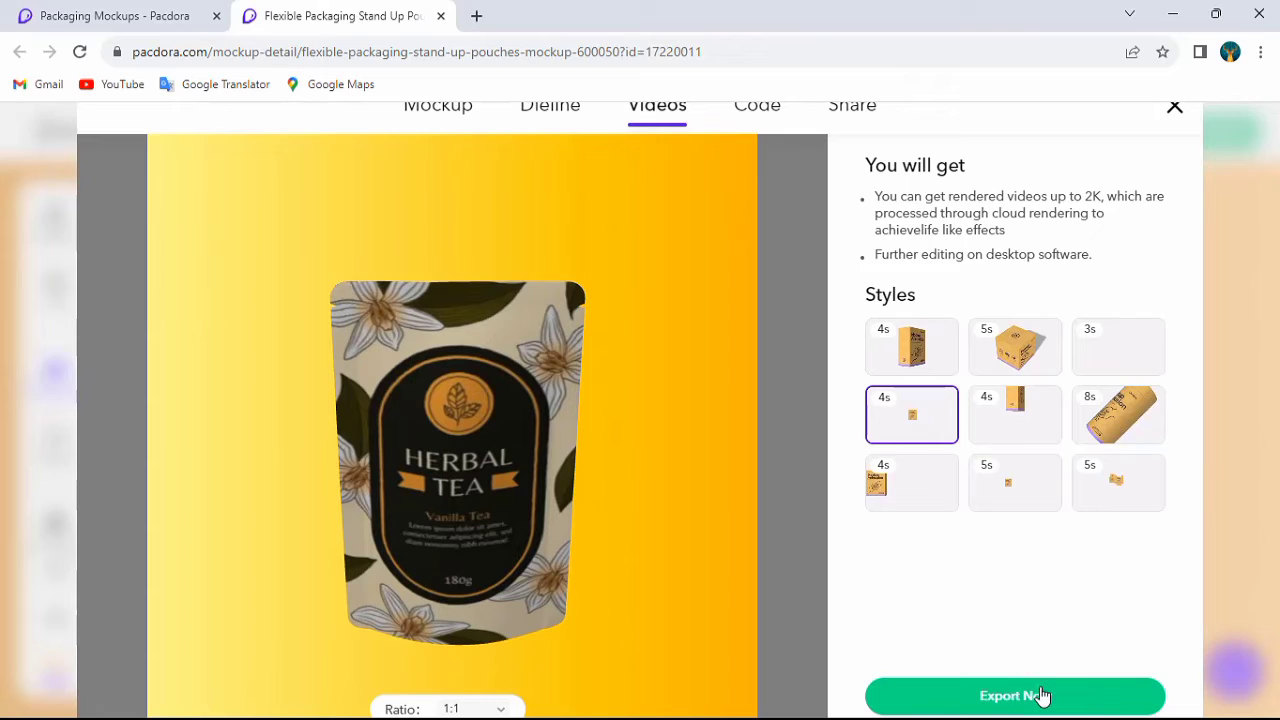
click(1075, 692)
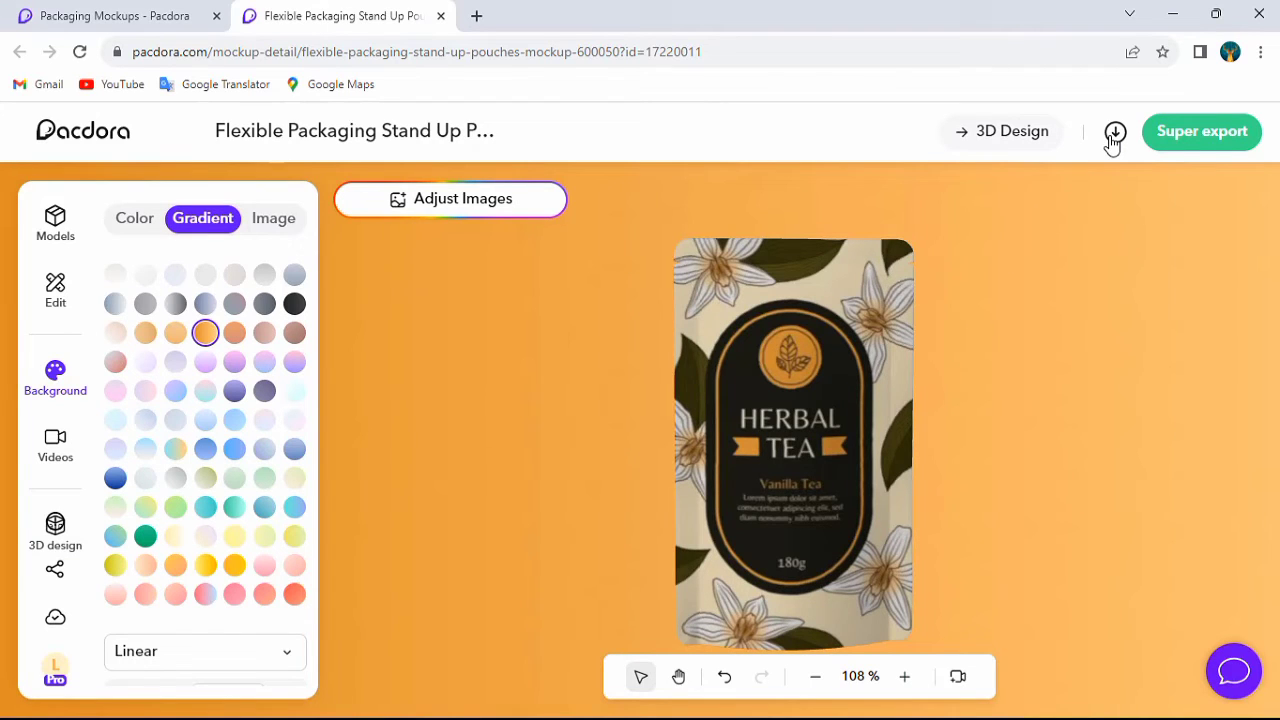
click(1114, 134)
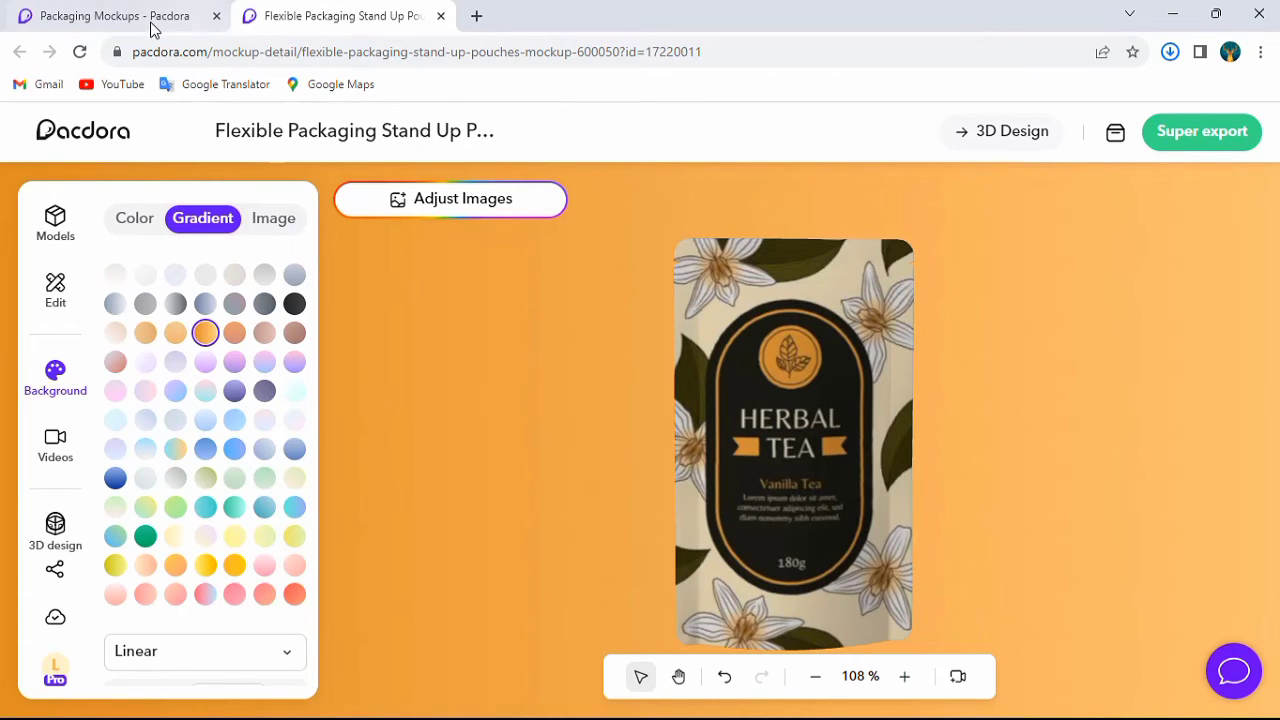
Step: Return to the mockups listing and open the Cans Aluminum Bottles Tin Mockup 500010
click(152, 29)
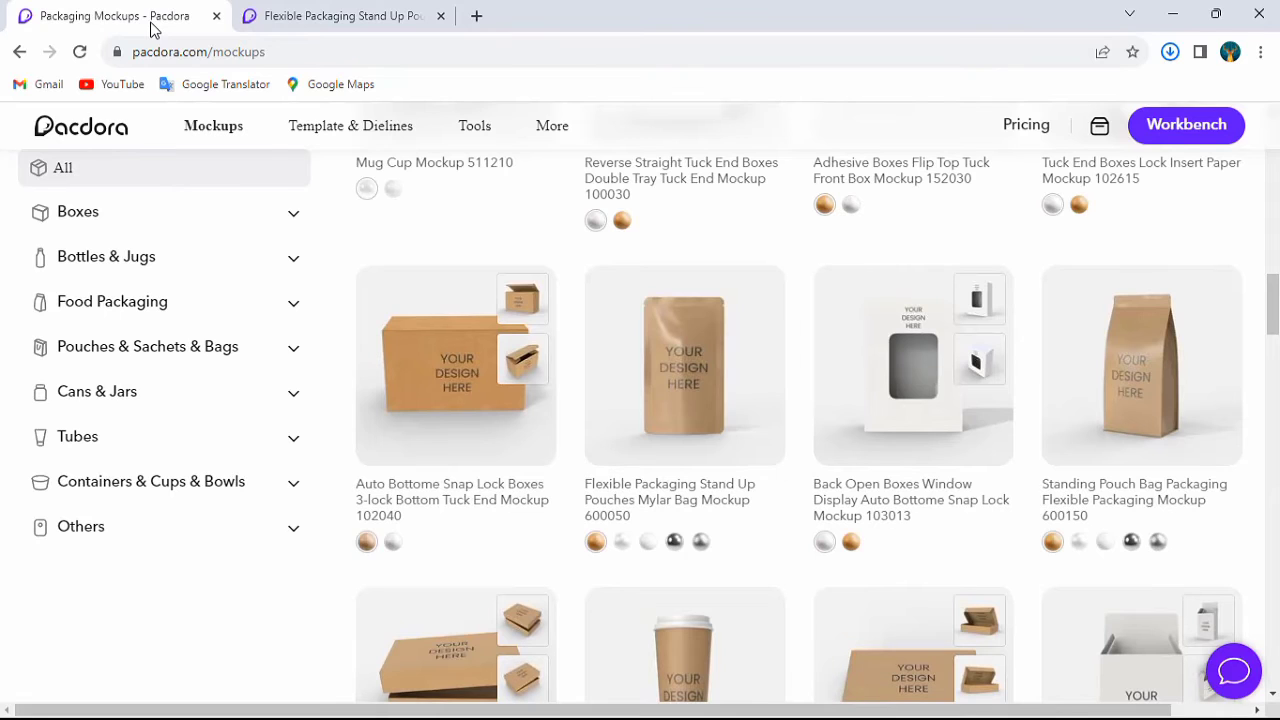
scroll(657, 364, up, 3)
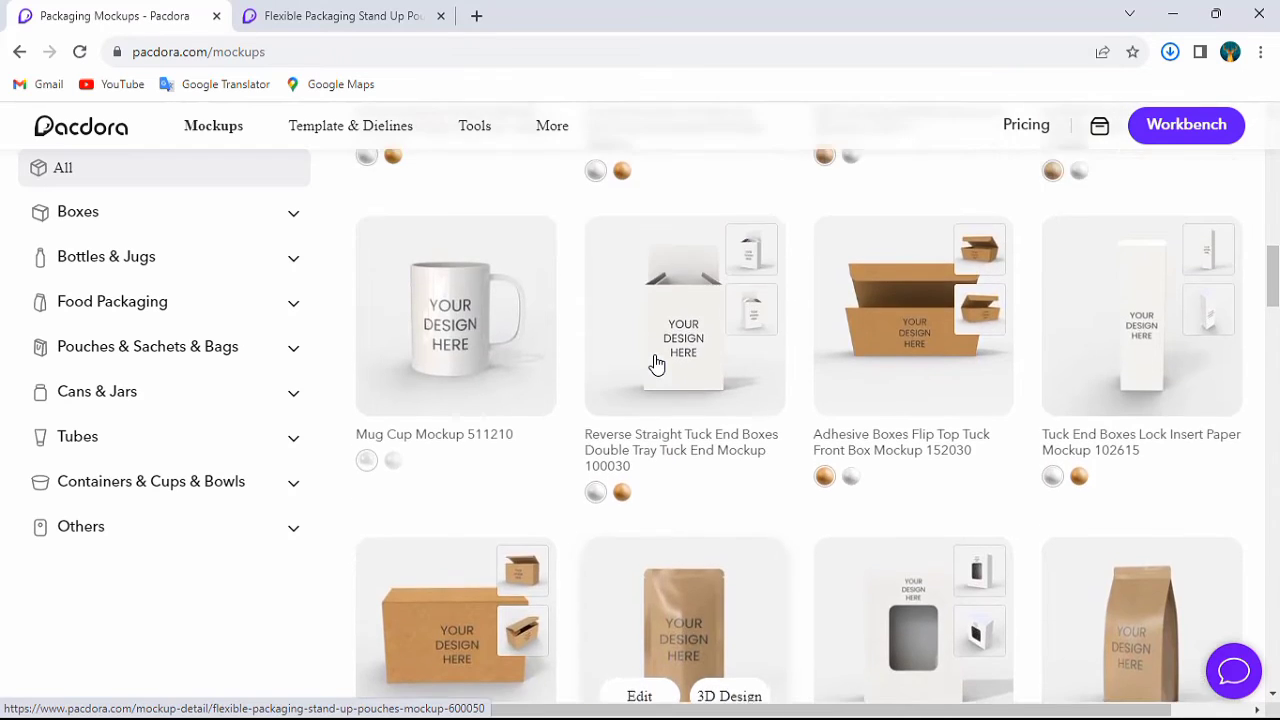
scroll(657, 364, up, 7)
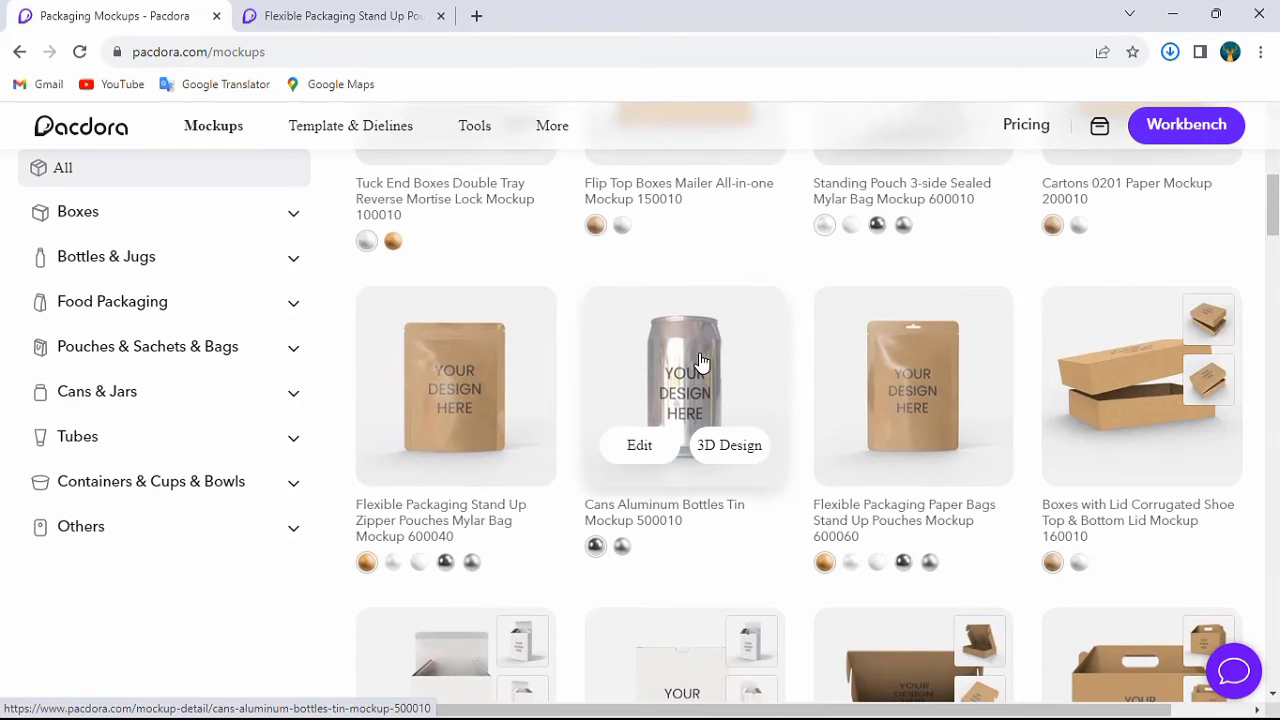
click(700, 362)
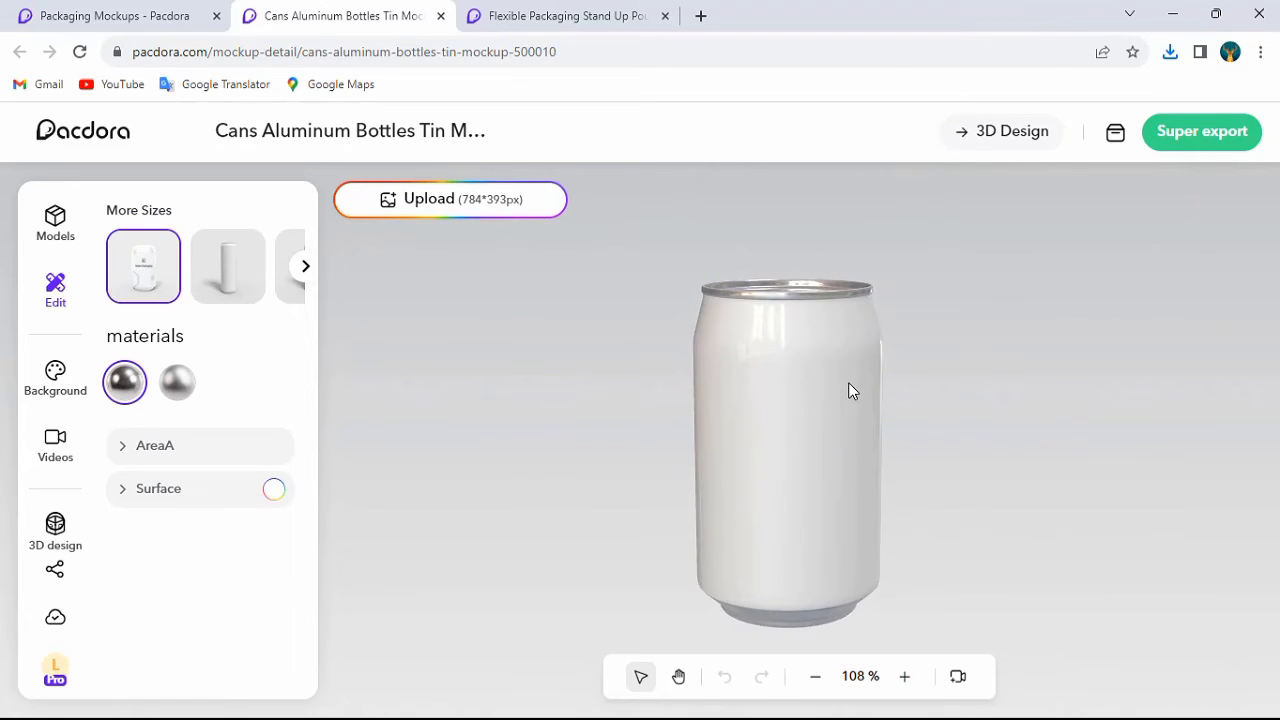
Step: Upload the blue Deep Elite Brewing label from Downloads and stretch it to about 170.1 x 104.0 mm
click(479, 217)
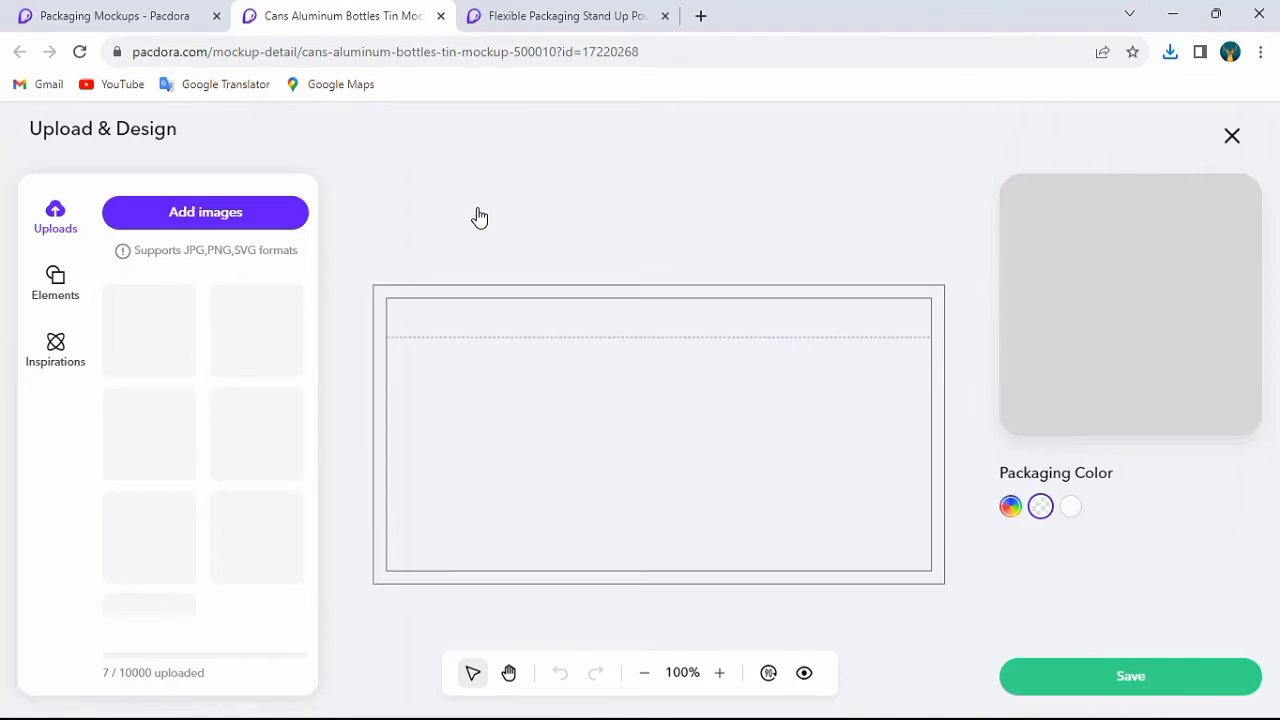
click(139, 340)
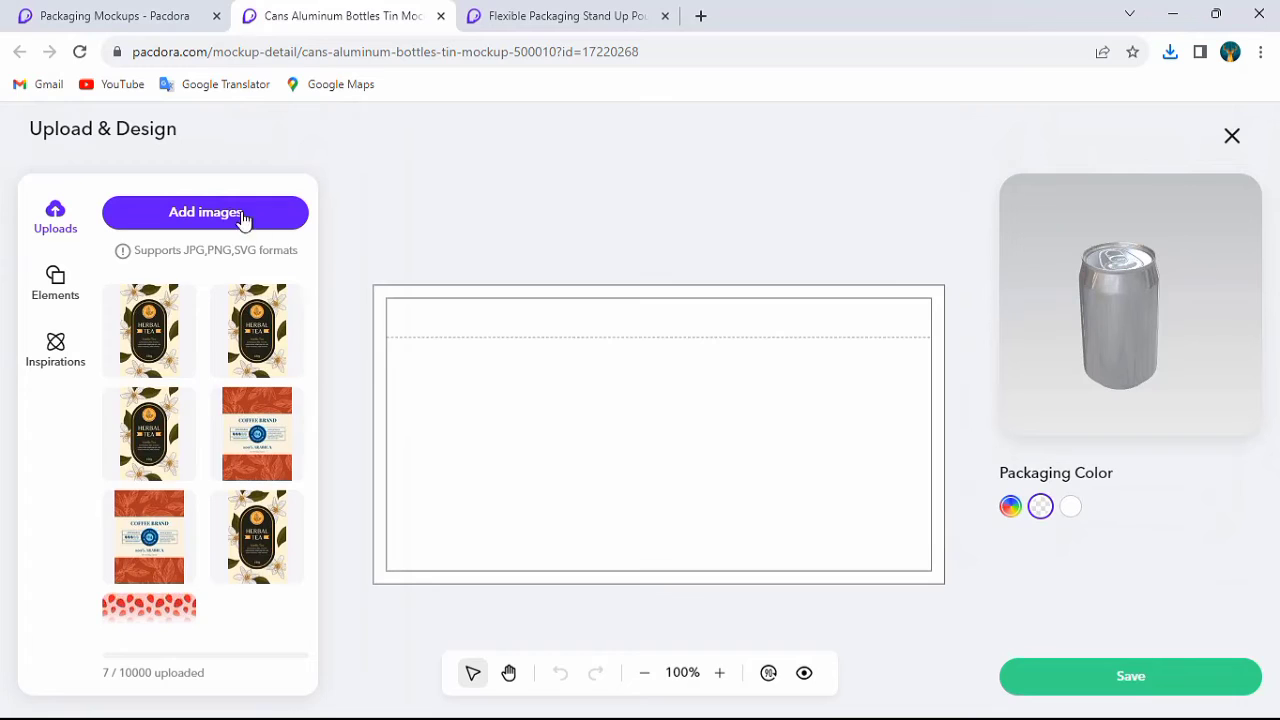
click(210, 213)
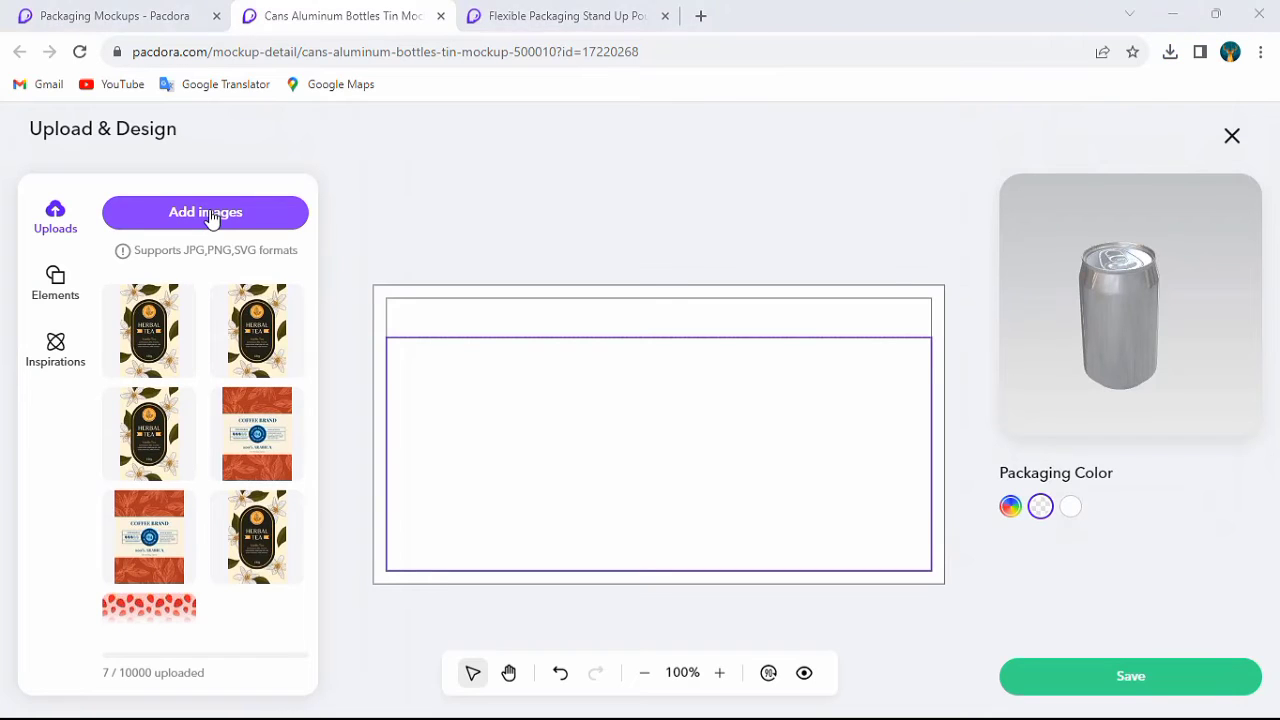
scroll(89, 192, up, 2)
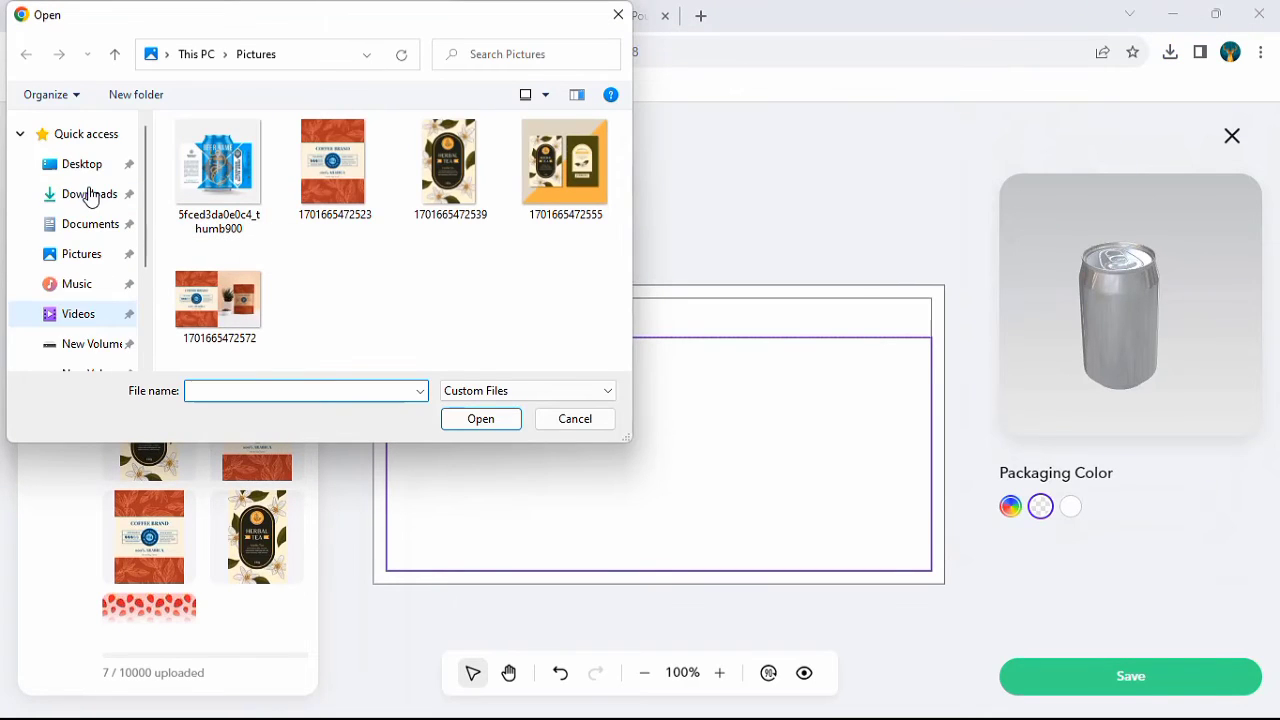
click(90, 196)
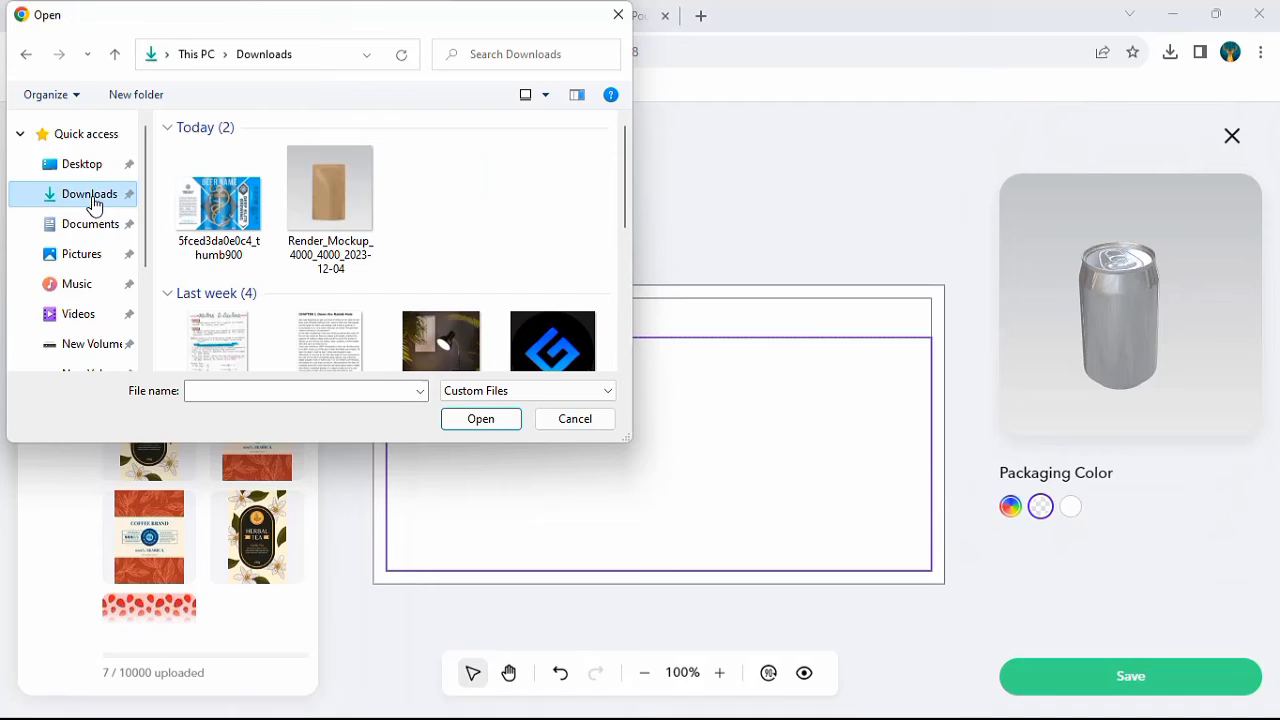
click(243, 203)
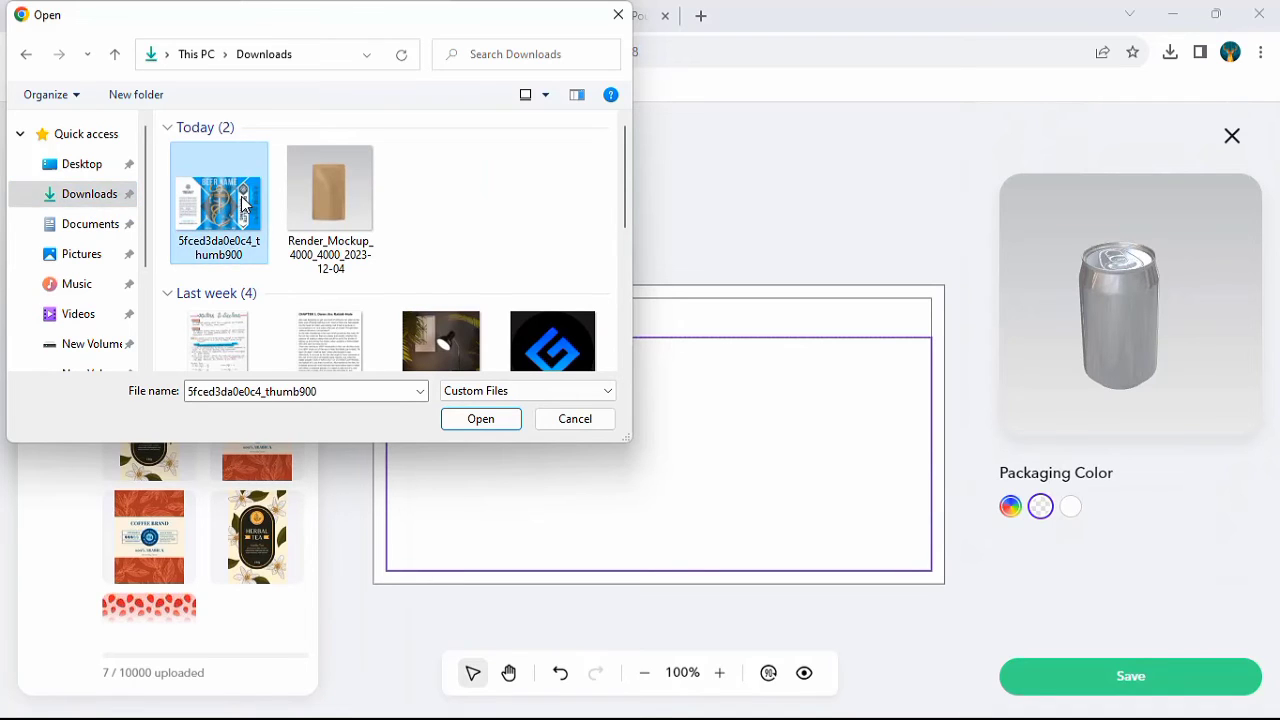
double_click(241, 198)
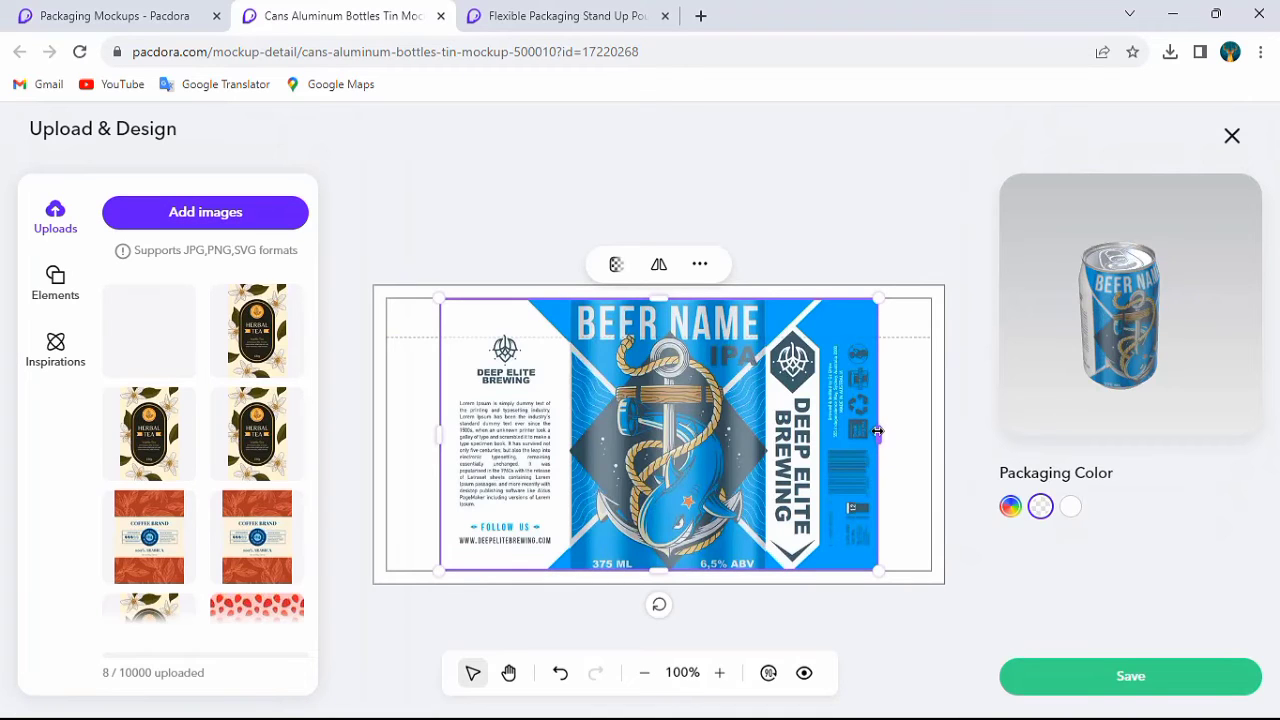
drag(877, 437, 886, 440)
drag(1130, 346, 1097, 362)
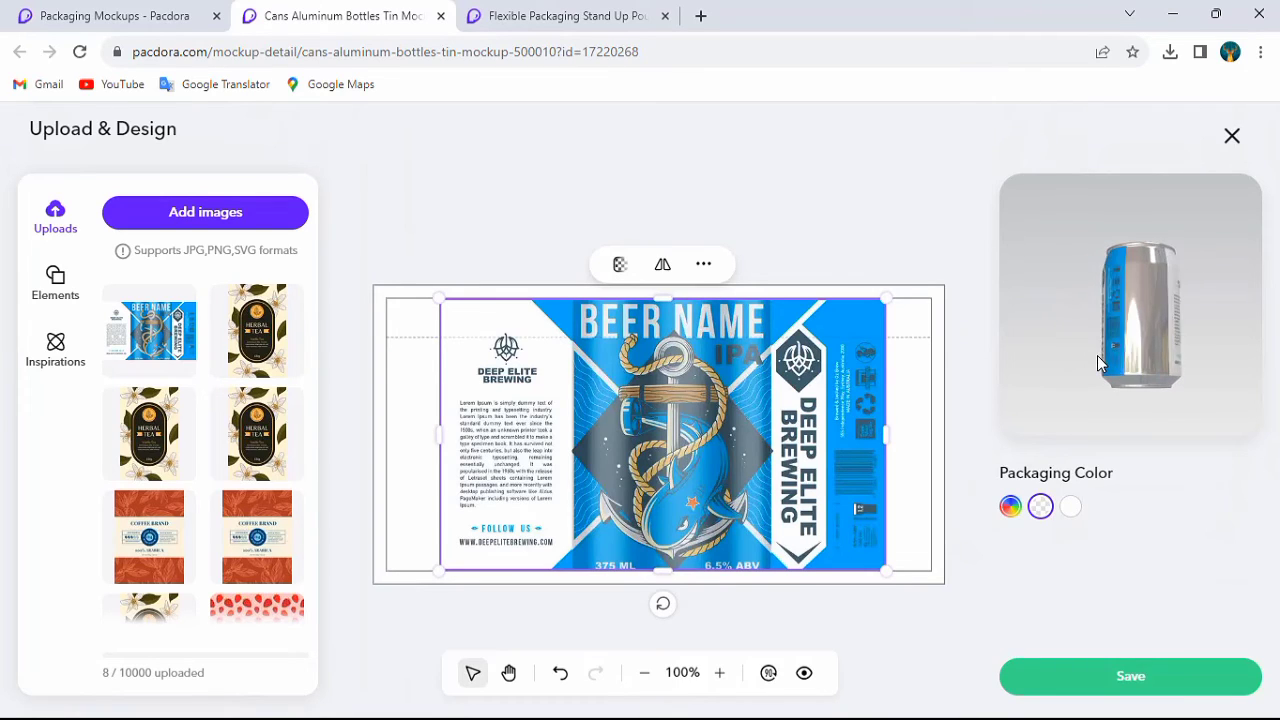
Step: Make the can white and place a recycling symbol at the label's top-left
click(1070, 512)
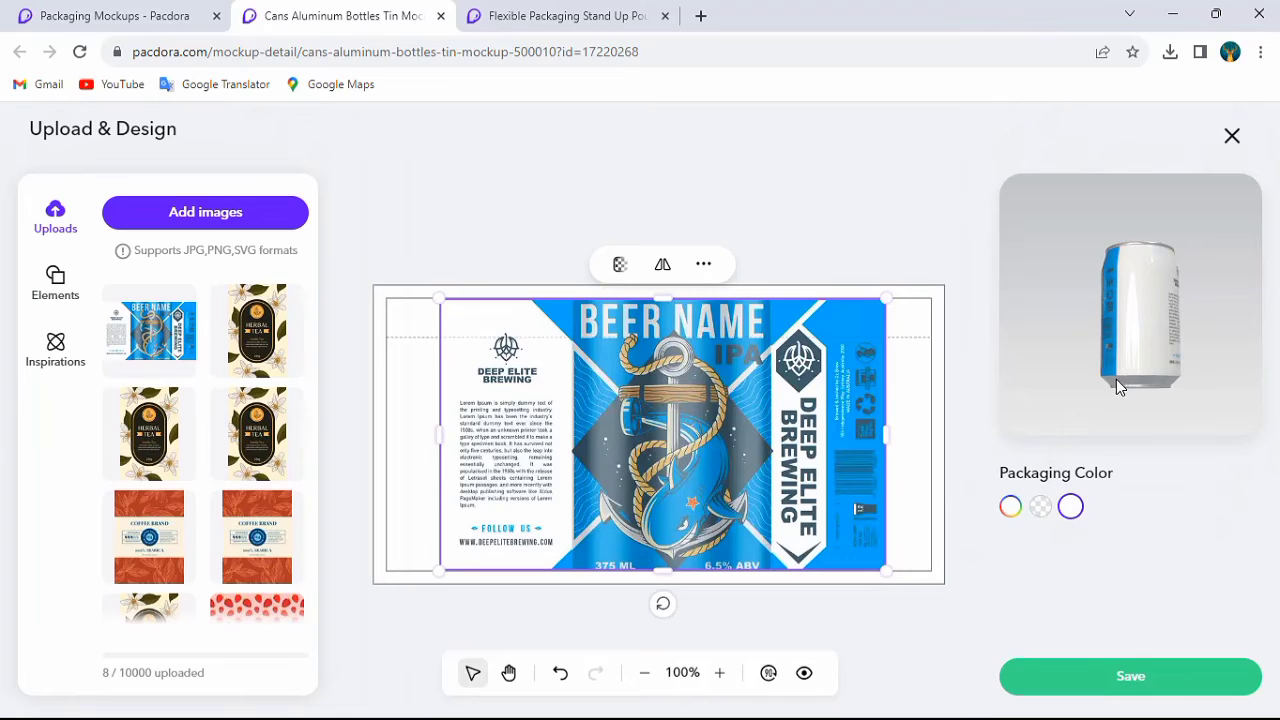
mouse_move(1116, 379)
mouse_down()
mouse_move(1094, 374)
mouse_move(1096, 387)
mouse_up()
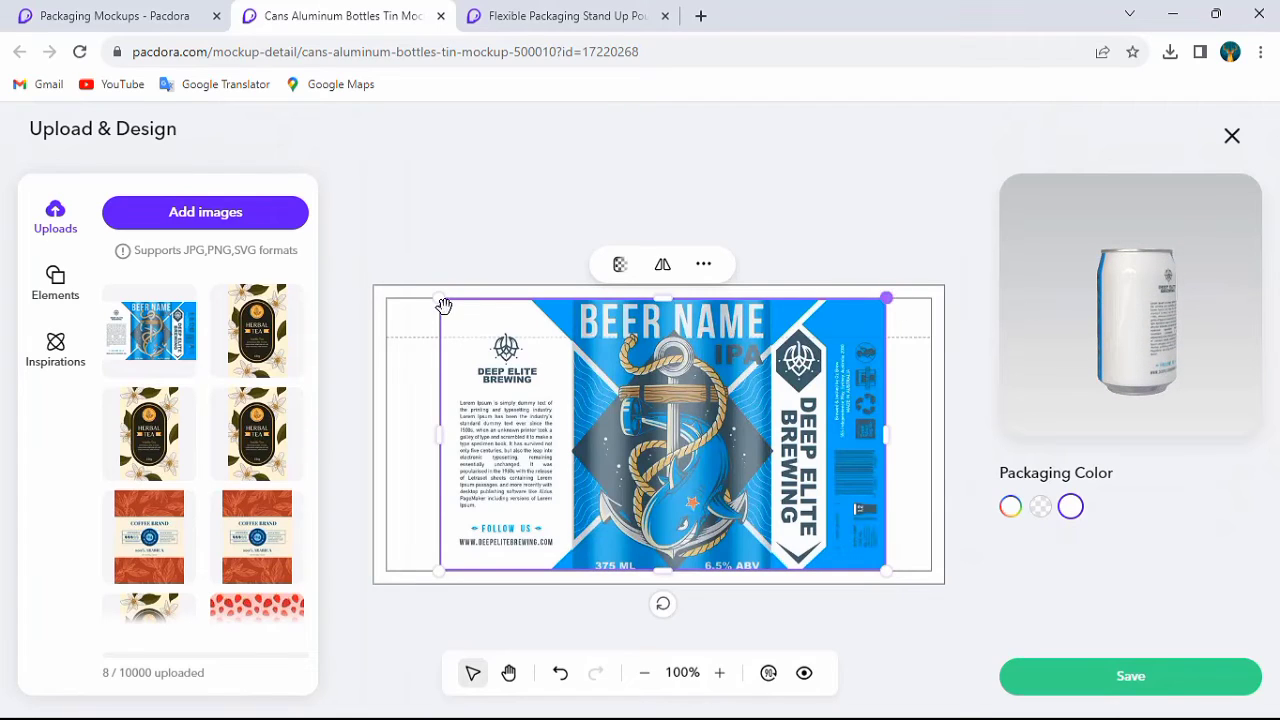
click(55, 285)
scroll(190, 478, down, 10)
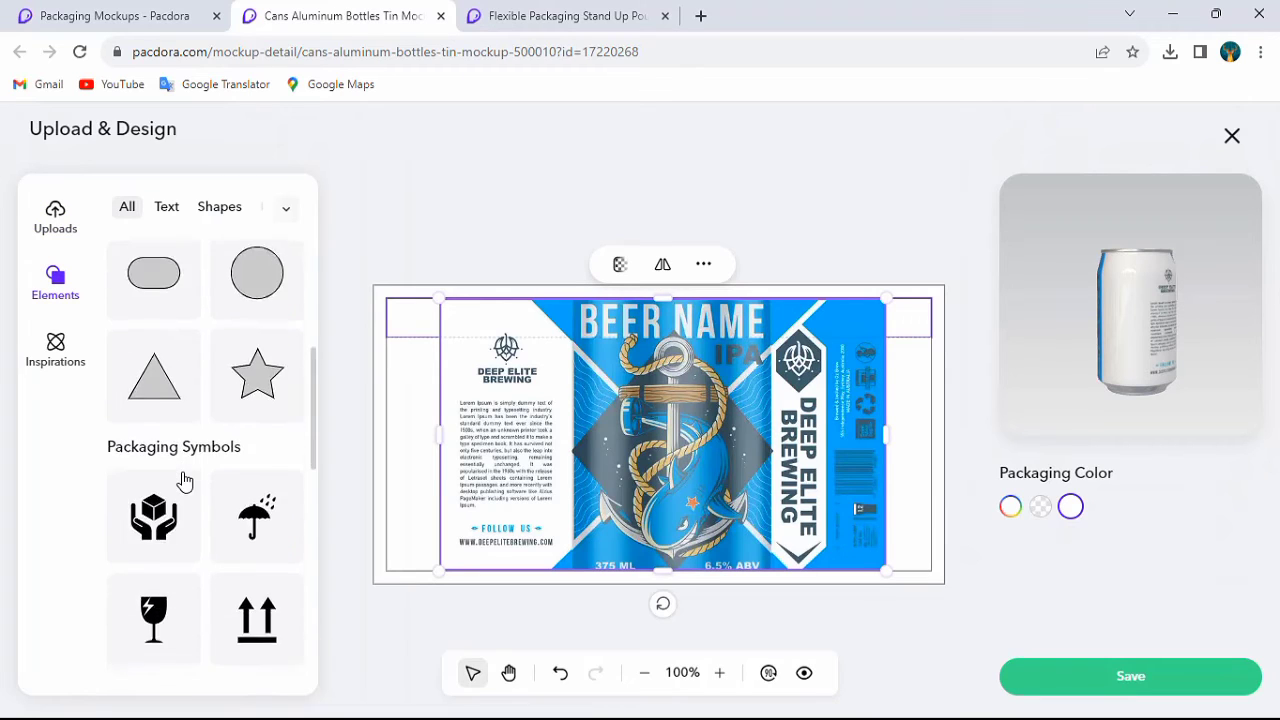
click(153, 537)
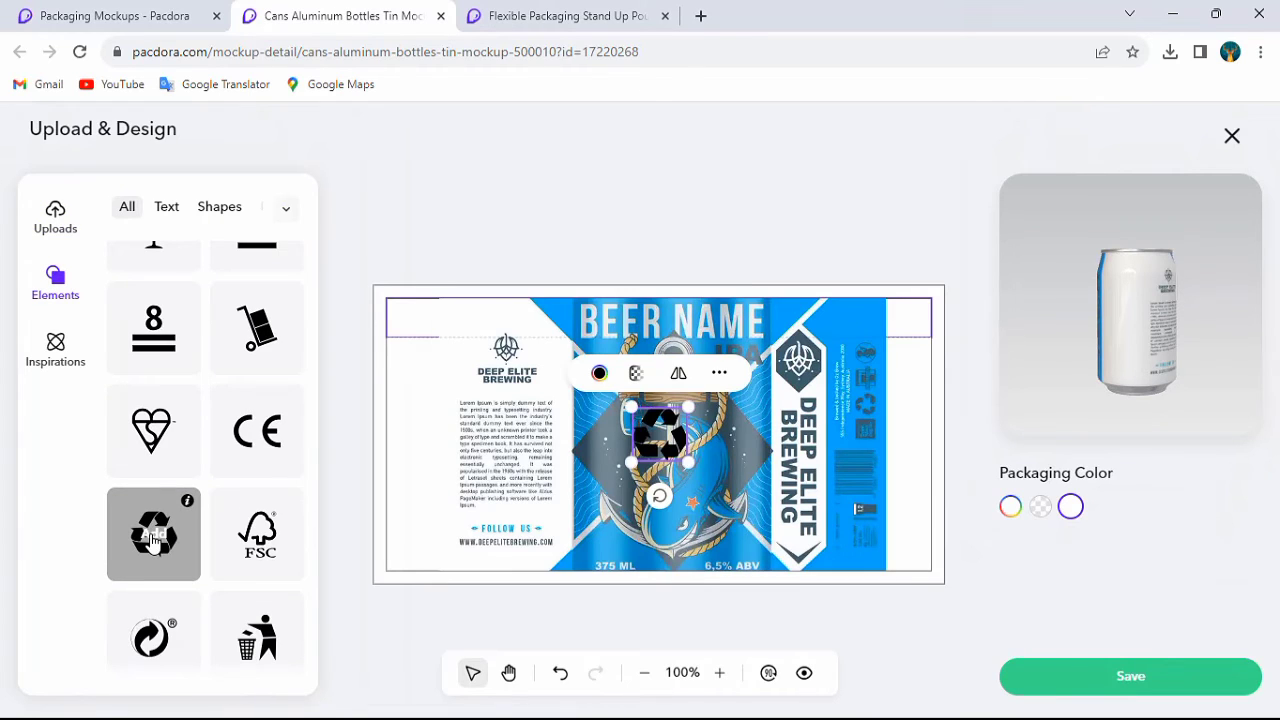
click(599, 373)
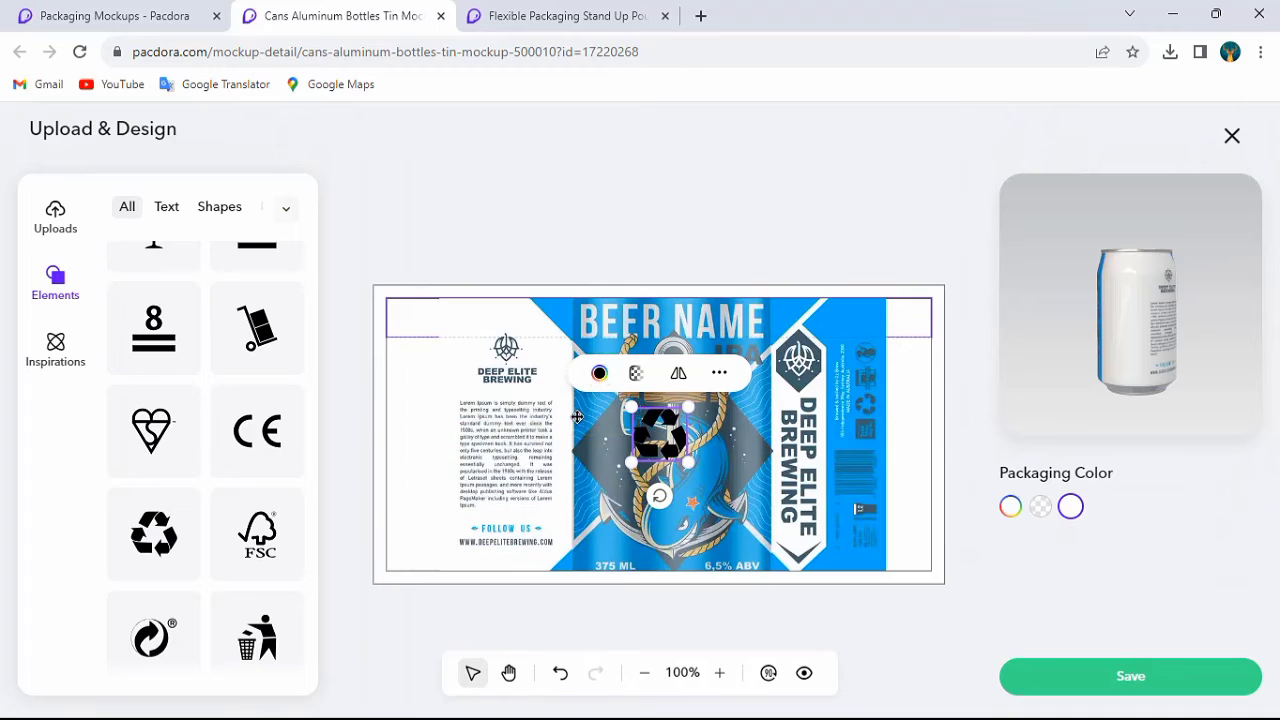
drag(659, 434, 413, 366)
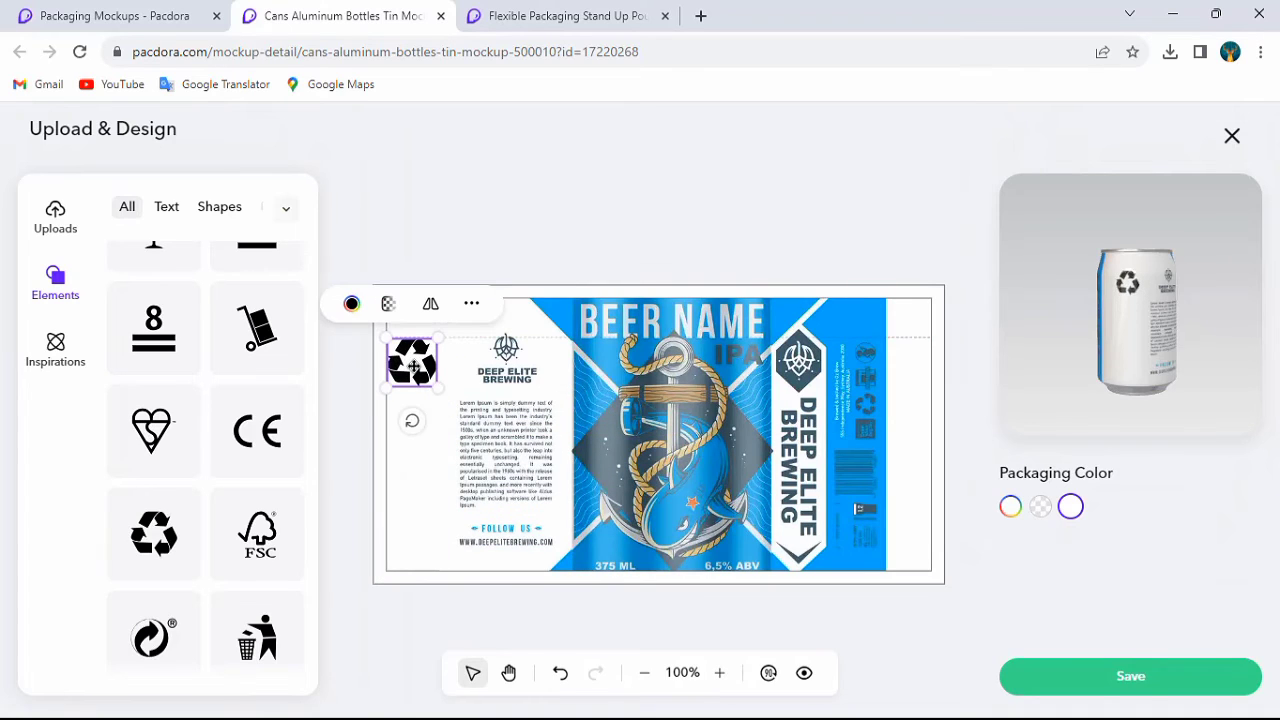
Step: Add a trash-bin symbol and move it to the label's left edge
scroll(249, 629, down, 3)
click(255, 512)
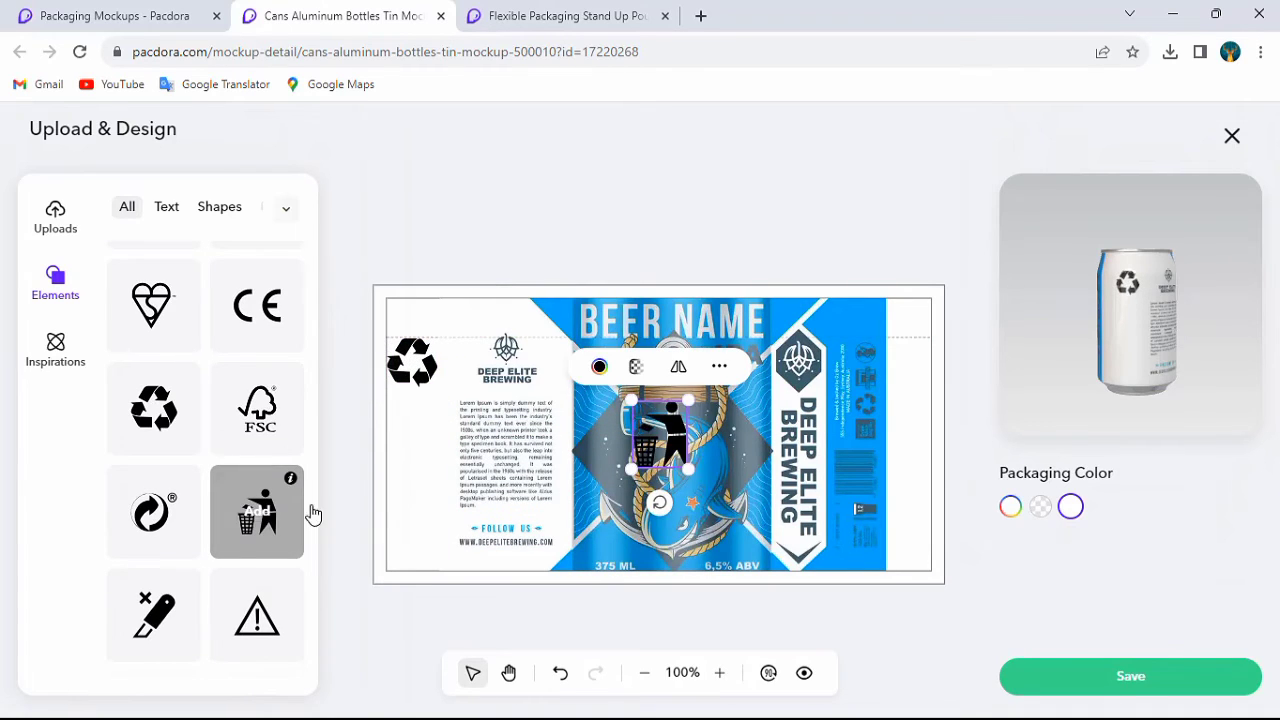
drag(637, 417, 407, 517)
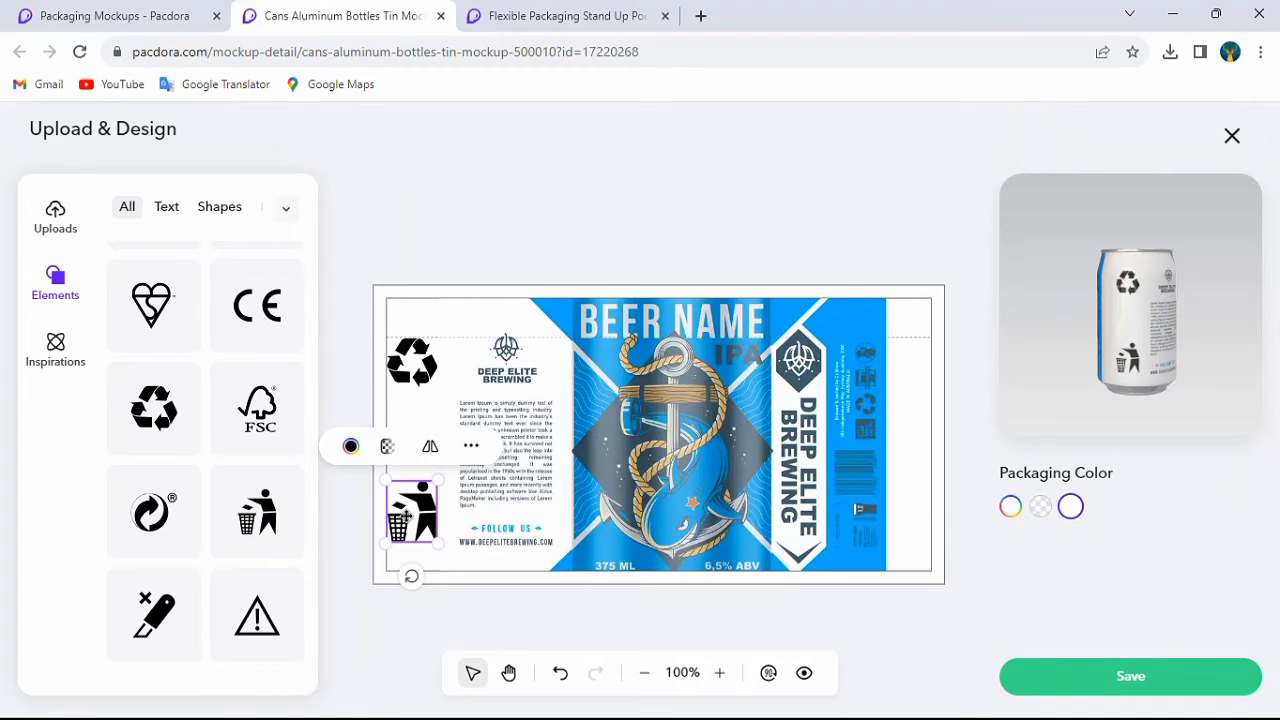
Step: Save the label, apply the second metallic material, and set AreaA metalness 35% and roughness 26%
click(1127, 682)
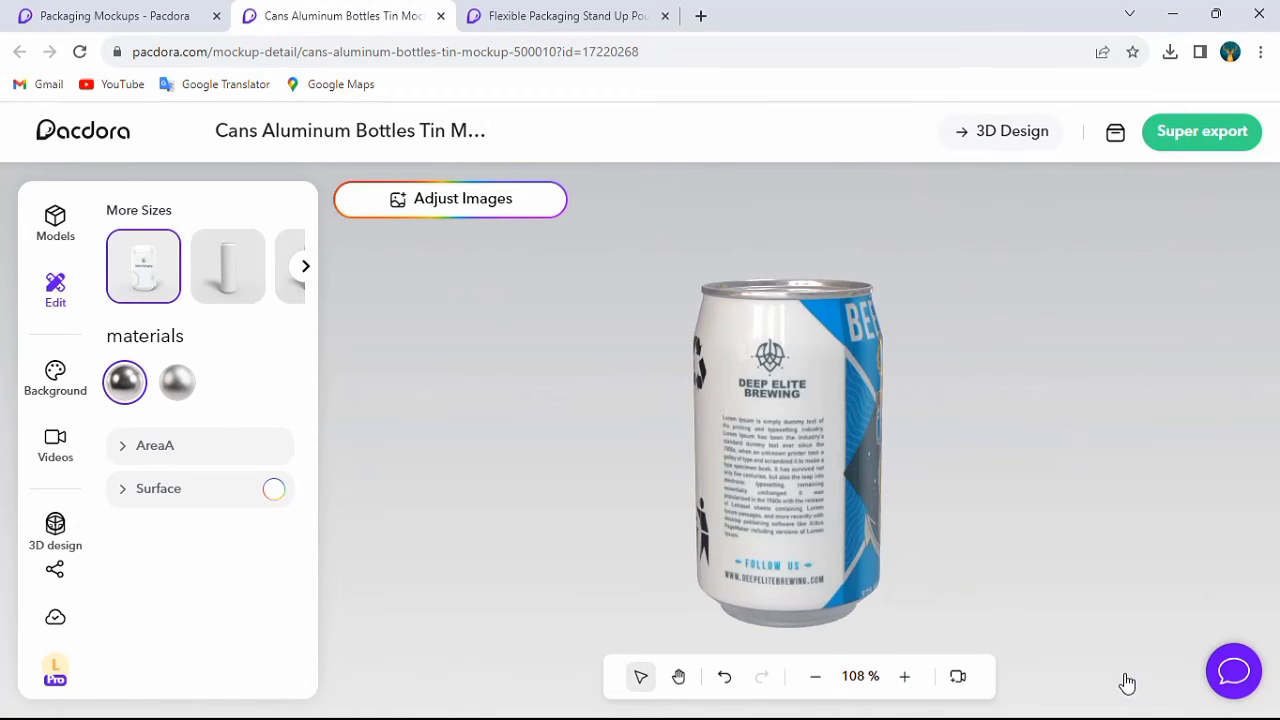
drag(694, 423, 892, 412)
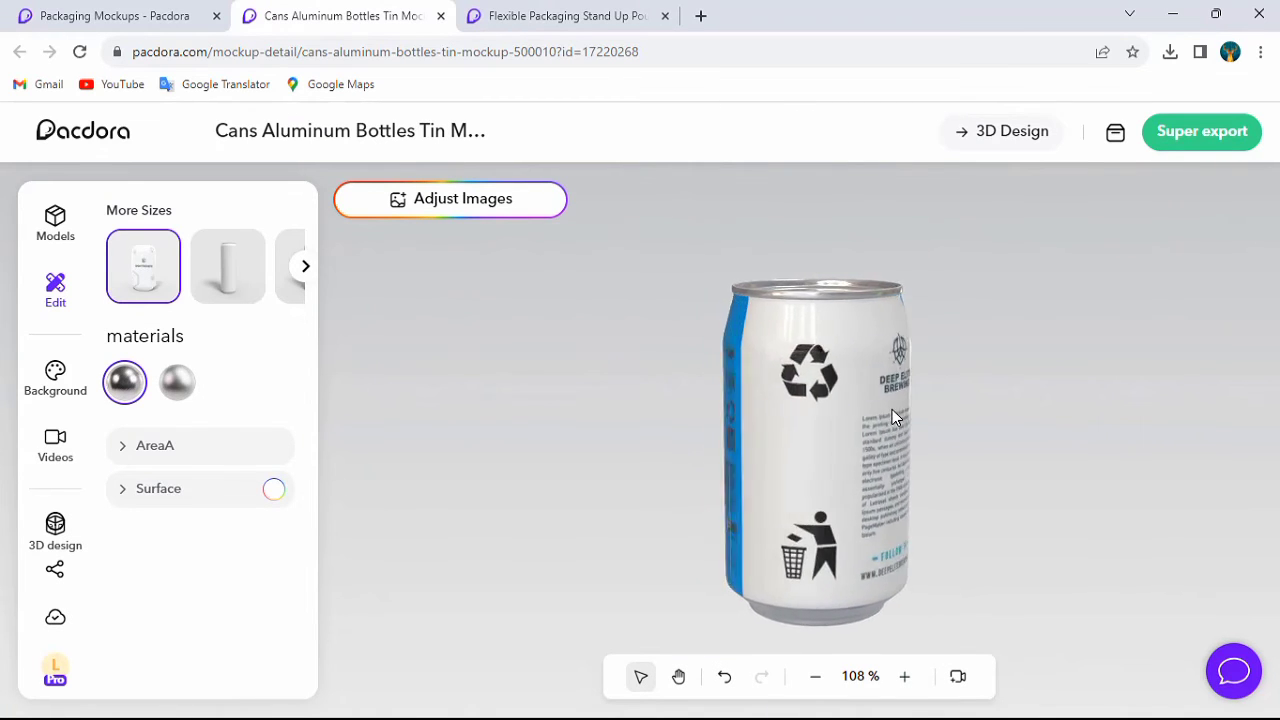
drag(818, 437, 743, 471)
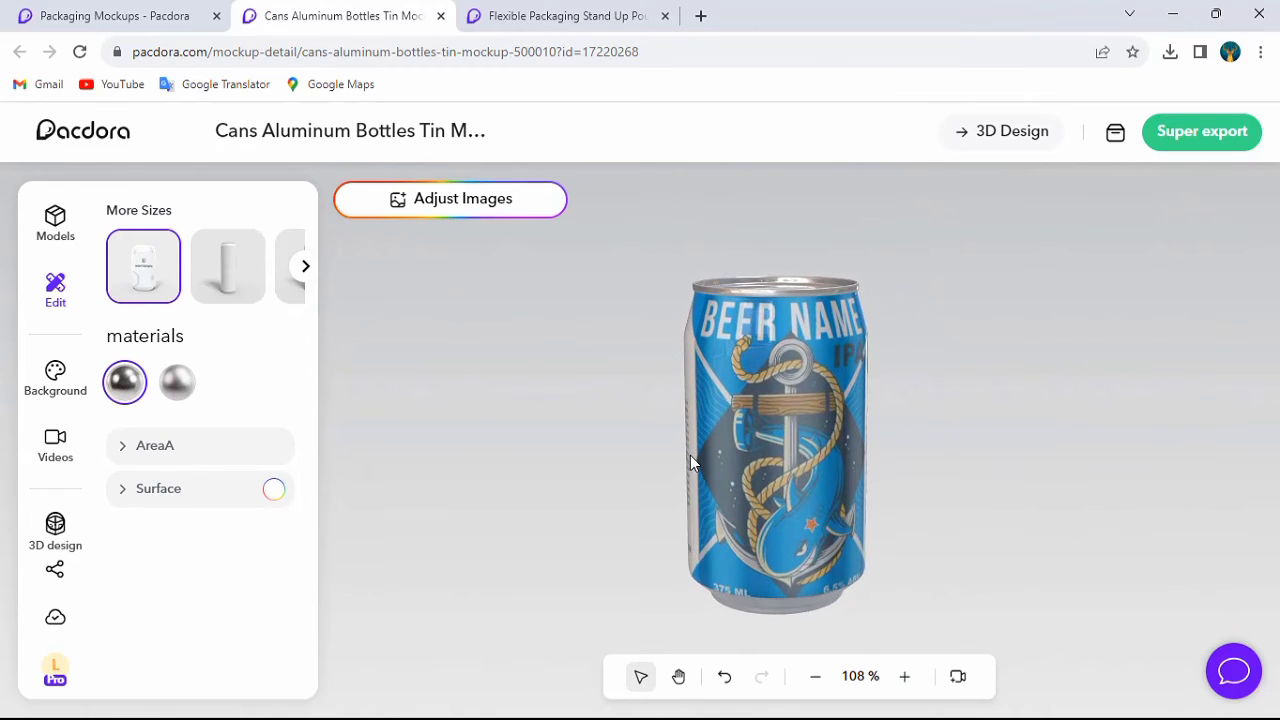
click(174, 388)
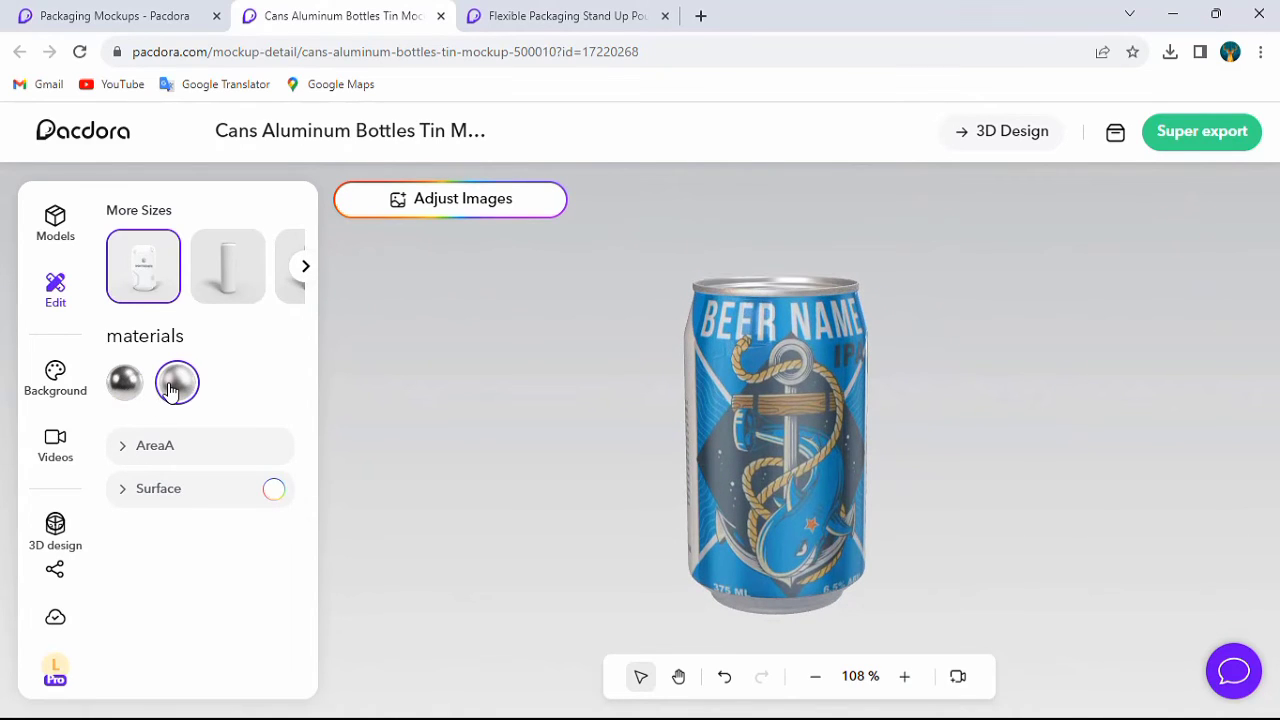
click(124, 447)
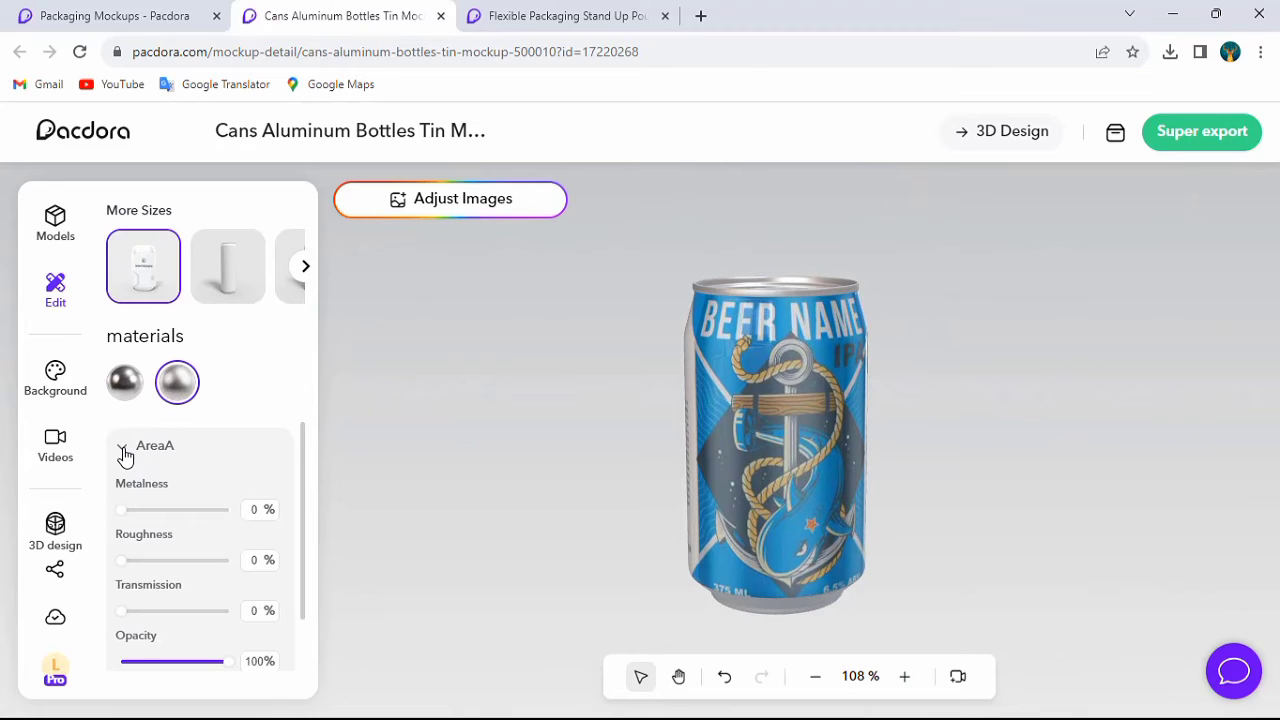
drag(121, 510, 158, 519)
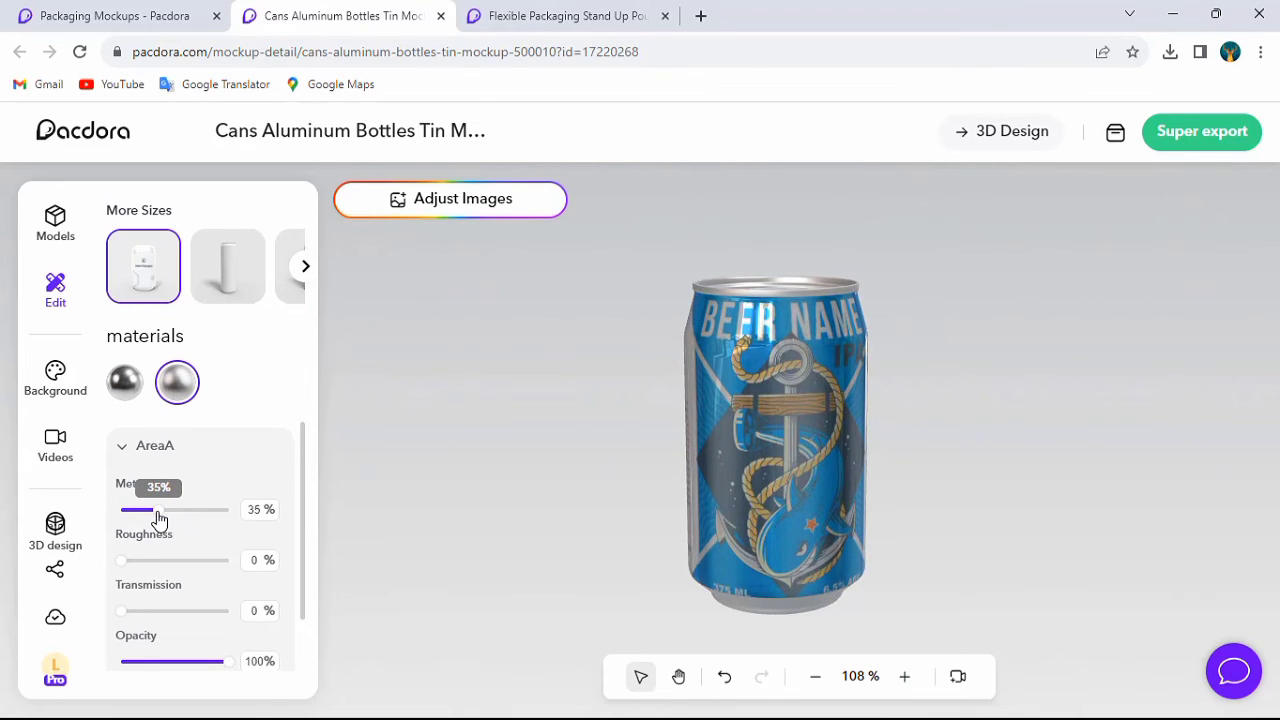
drag(134, 562, 148, 571)
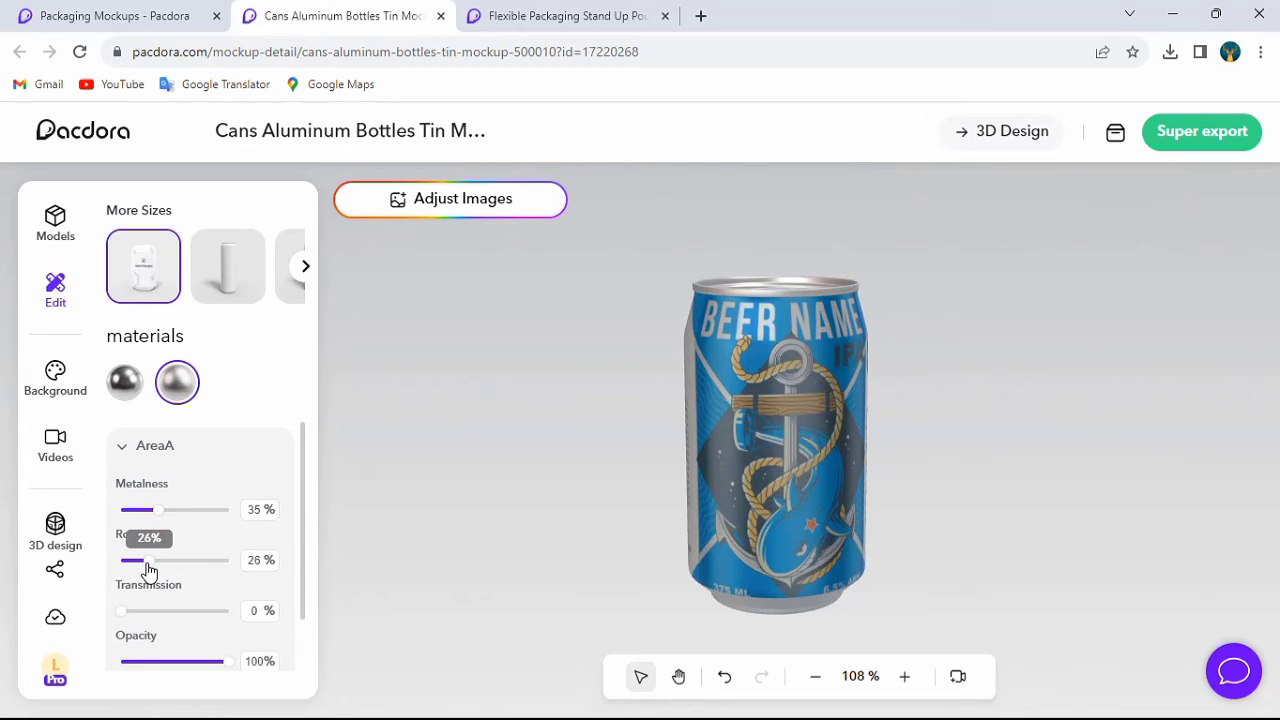
Step: Set the Surface material to metalness 13% and roughness 62%
click(124, 448)
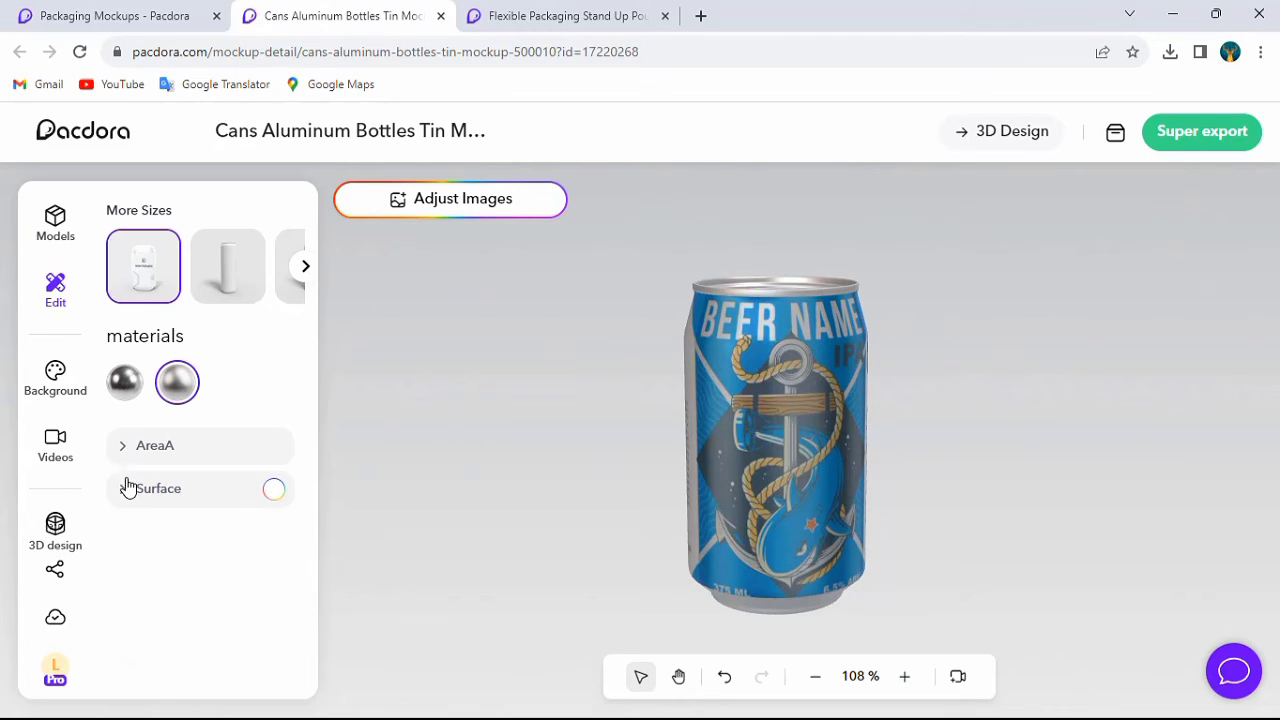
click(124, 490)
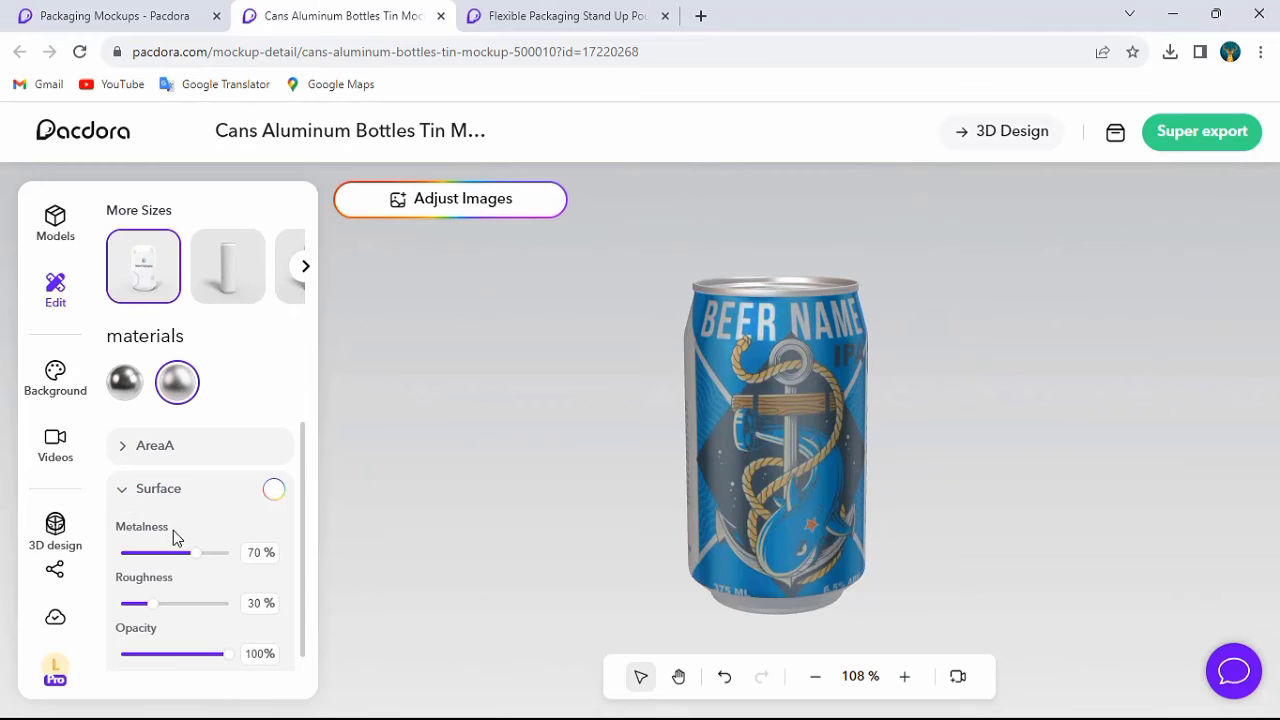
drag(200, 560, 129, 560)
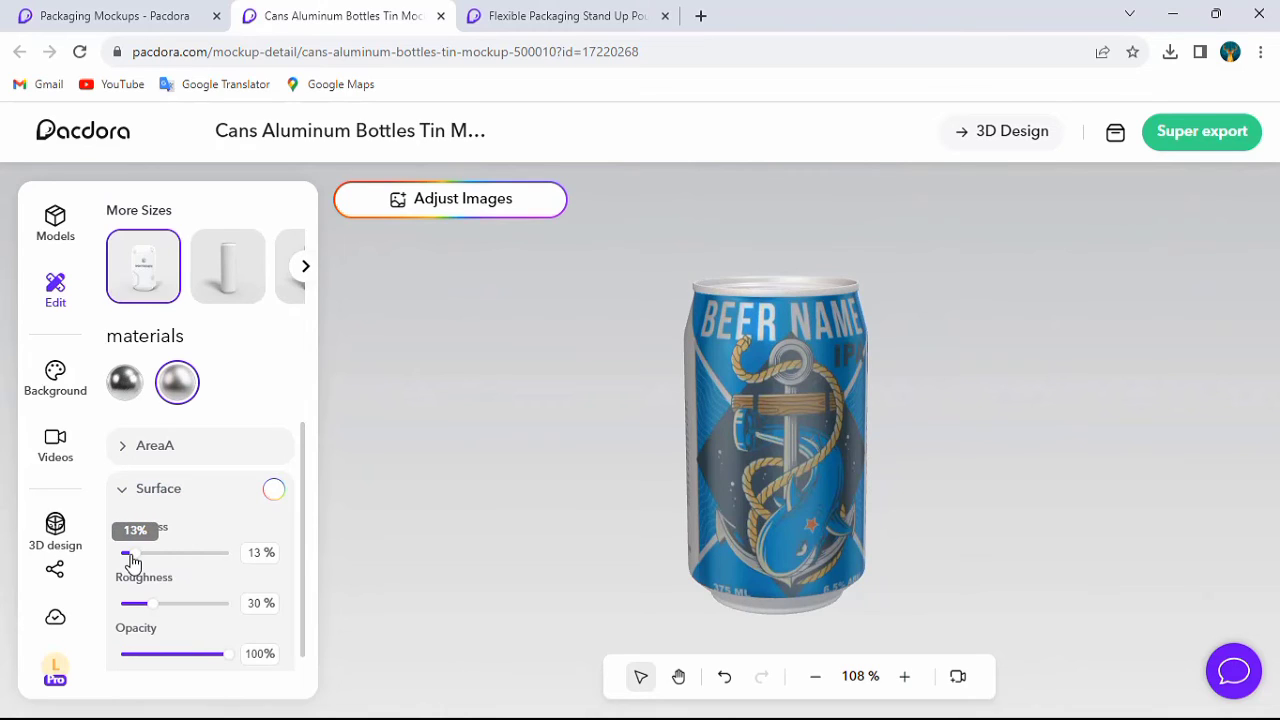
drag(150, 607, 188, 606)
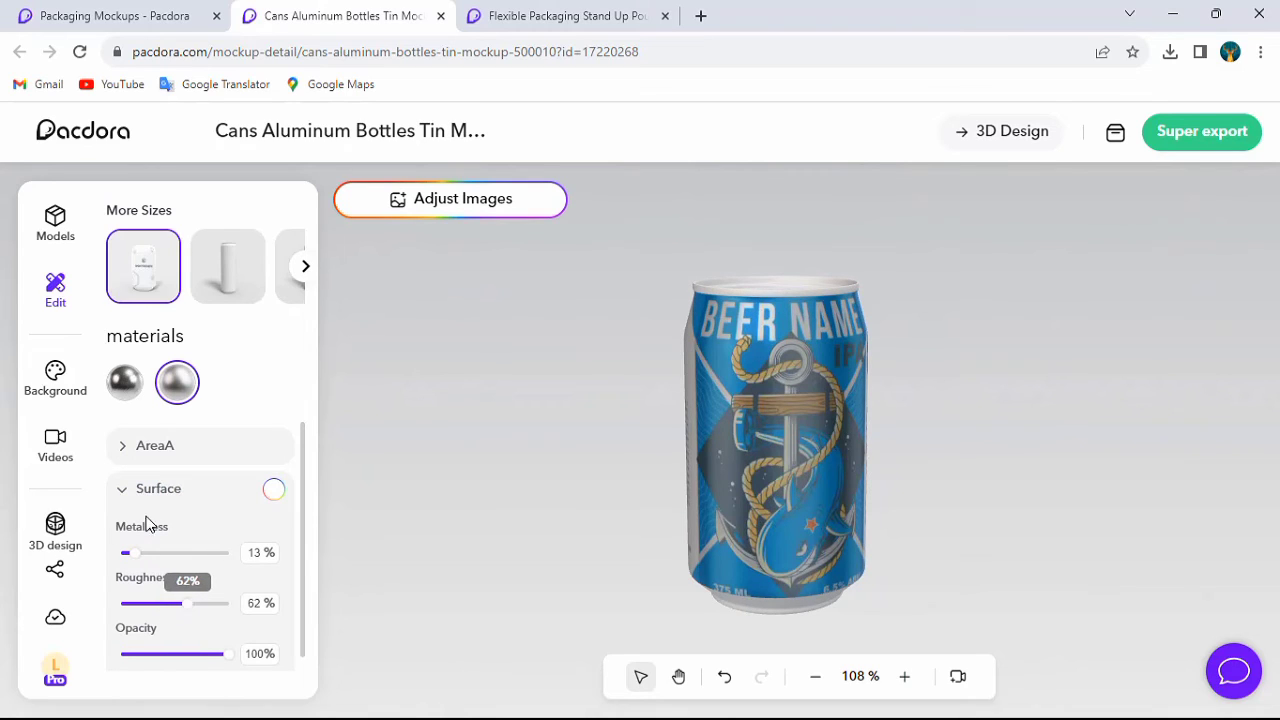
Step: Give the mockup a solid cyan #40dfff background colour
click(60, 392)
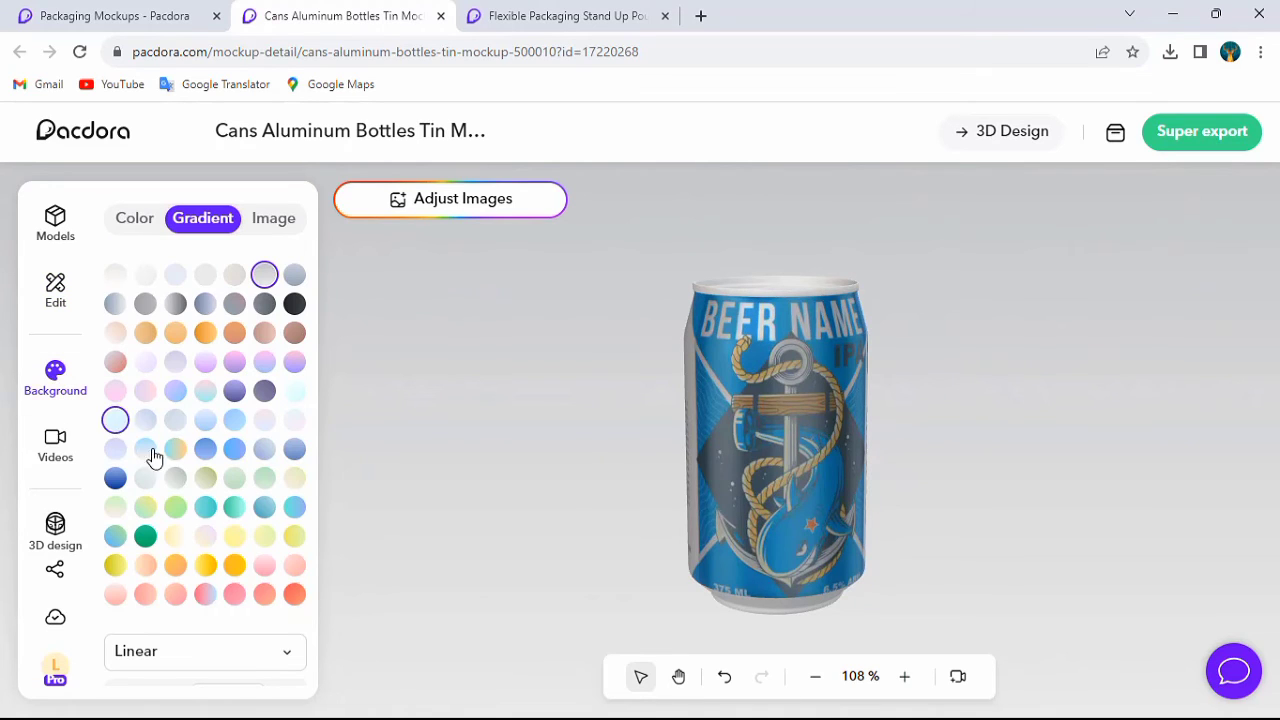
click(136, 222)
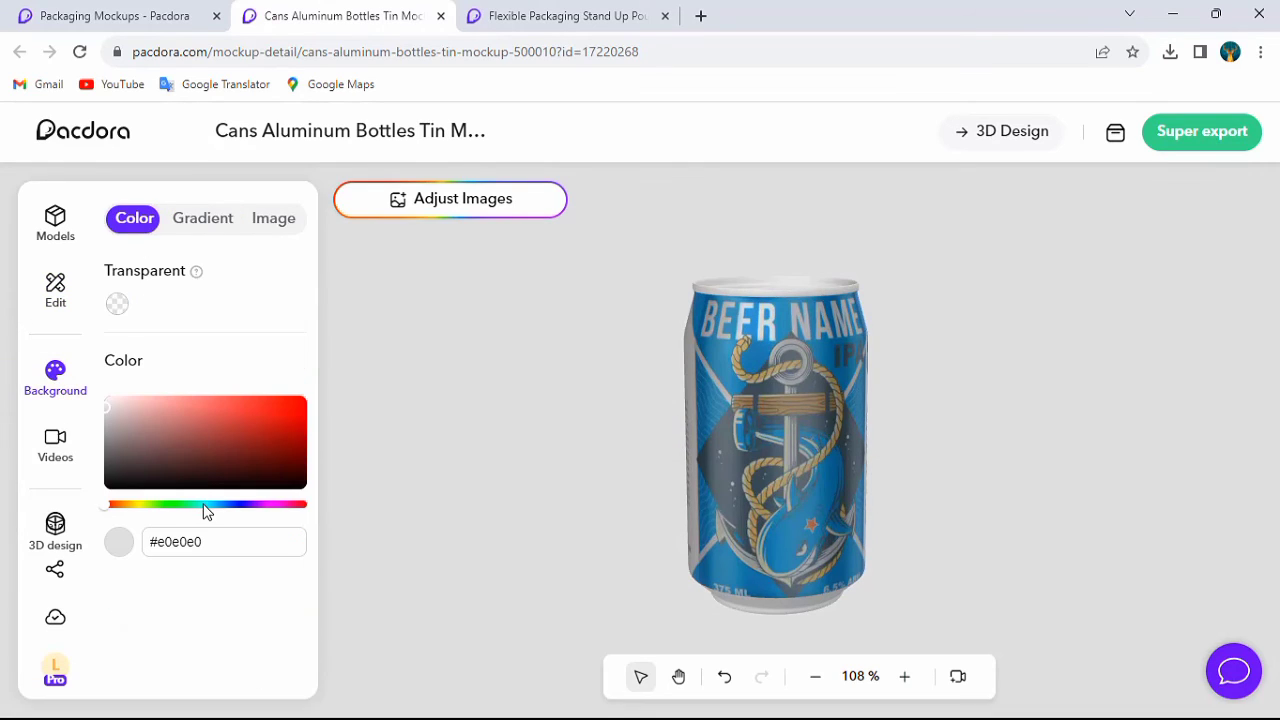
click(204, 505)
click(257, 400)
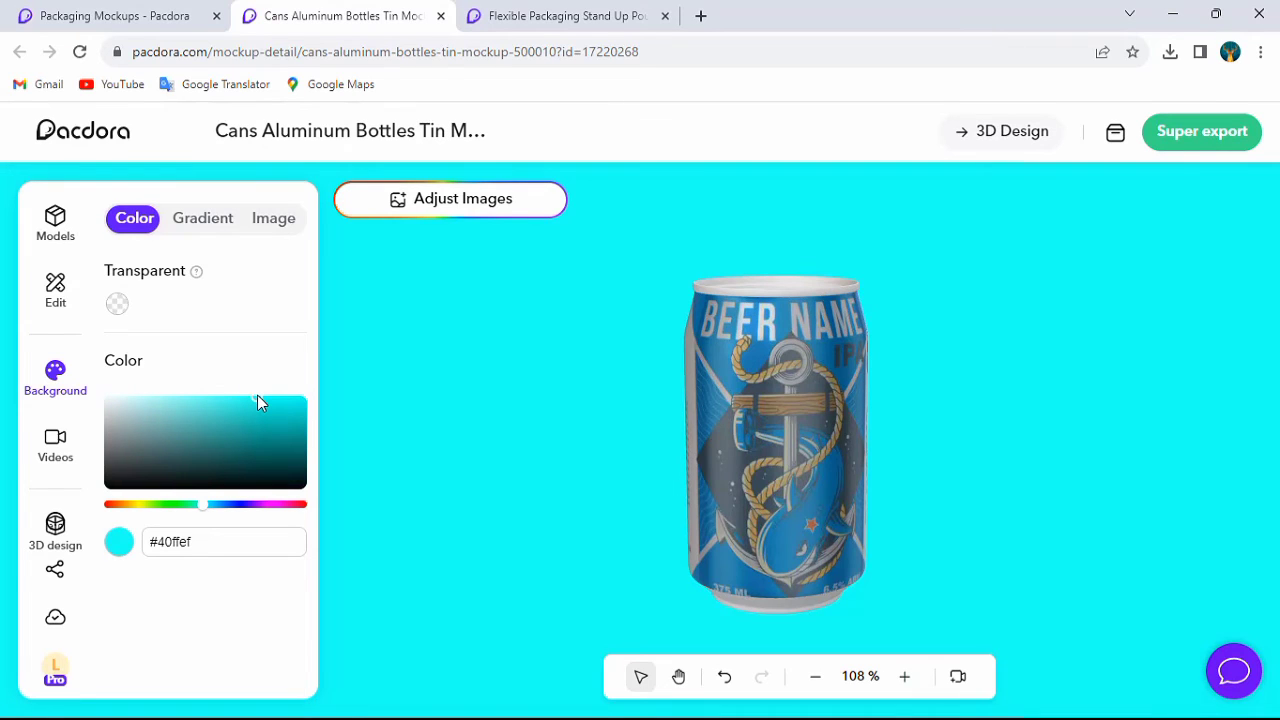
drag(205, 505, 212, 510)
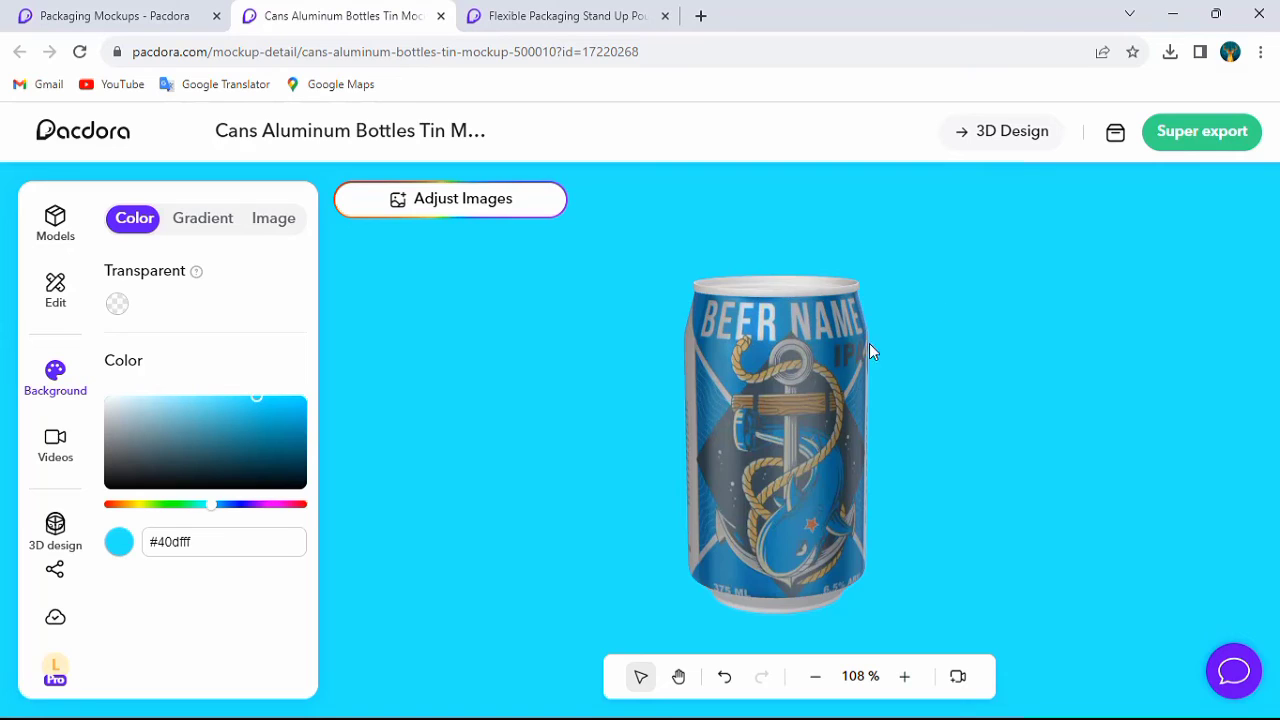
click(1178, 142)
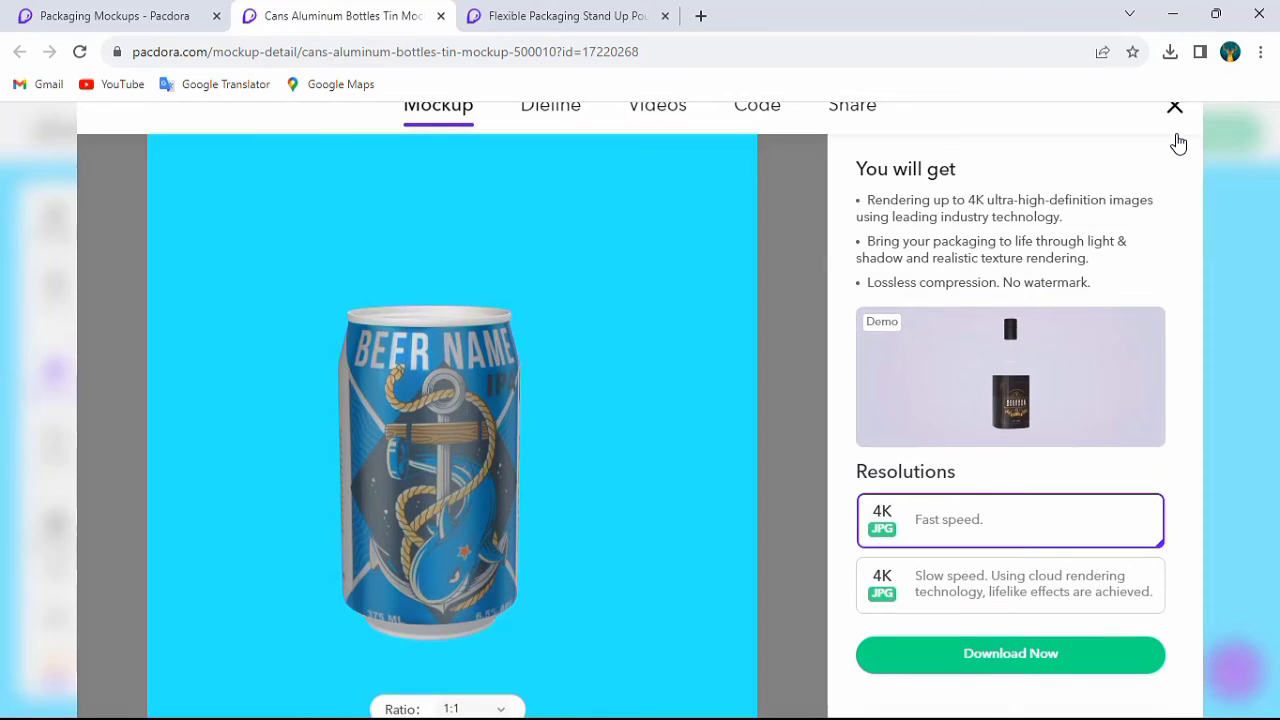
Step: Export the can as an 8-second rotating video in 16:9 landscape and view the task list
click(651, 117)
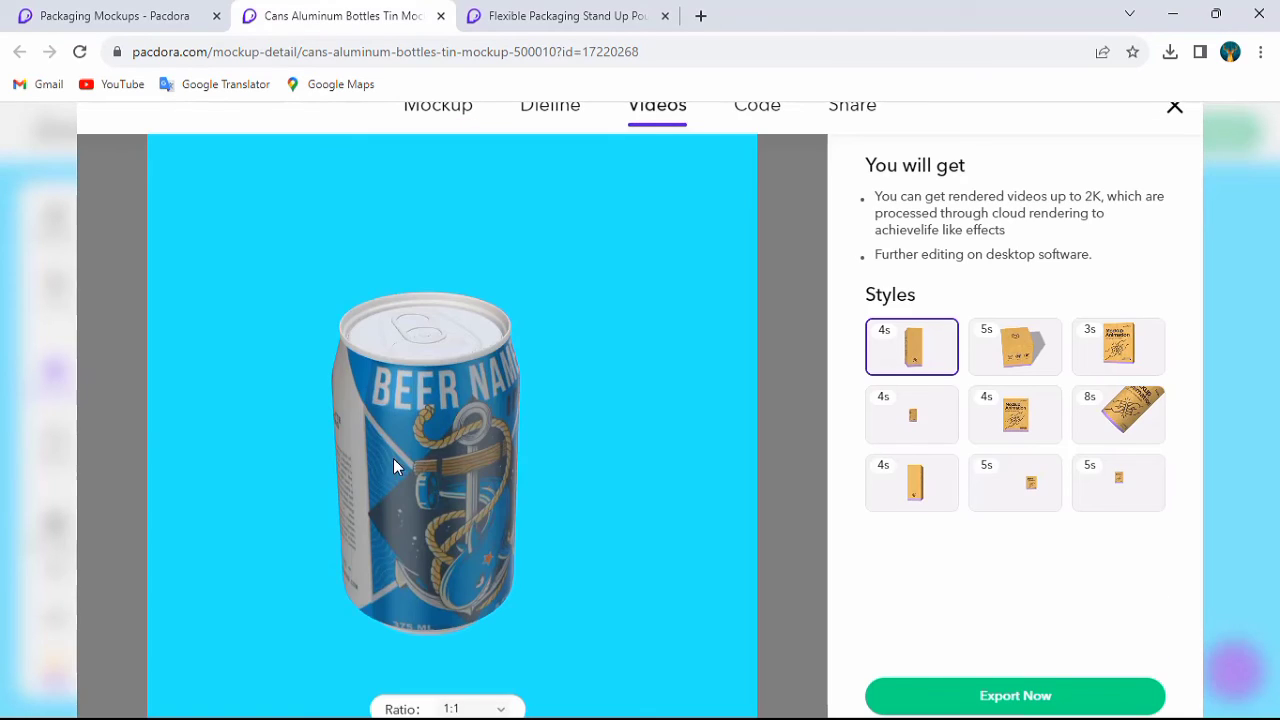
click(1112, 425)
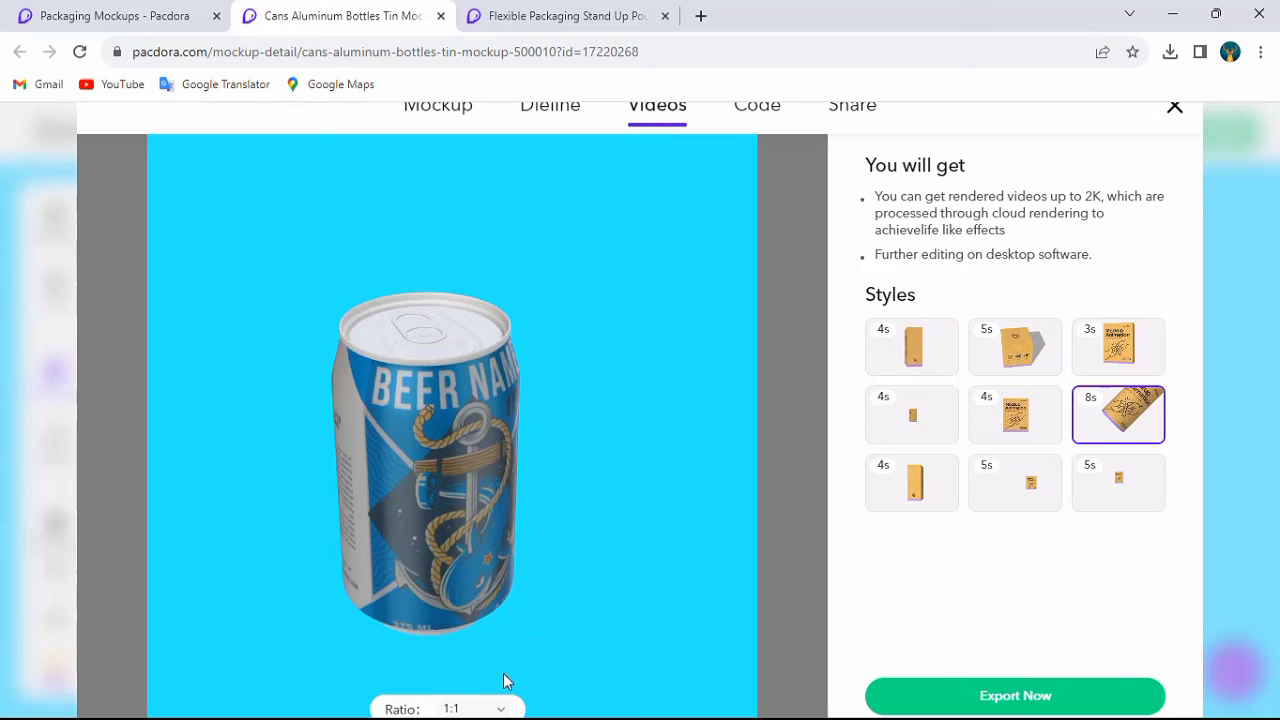
click(503, 710)
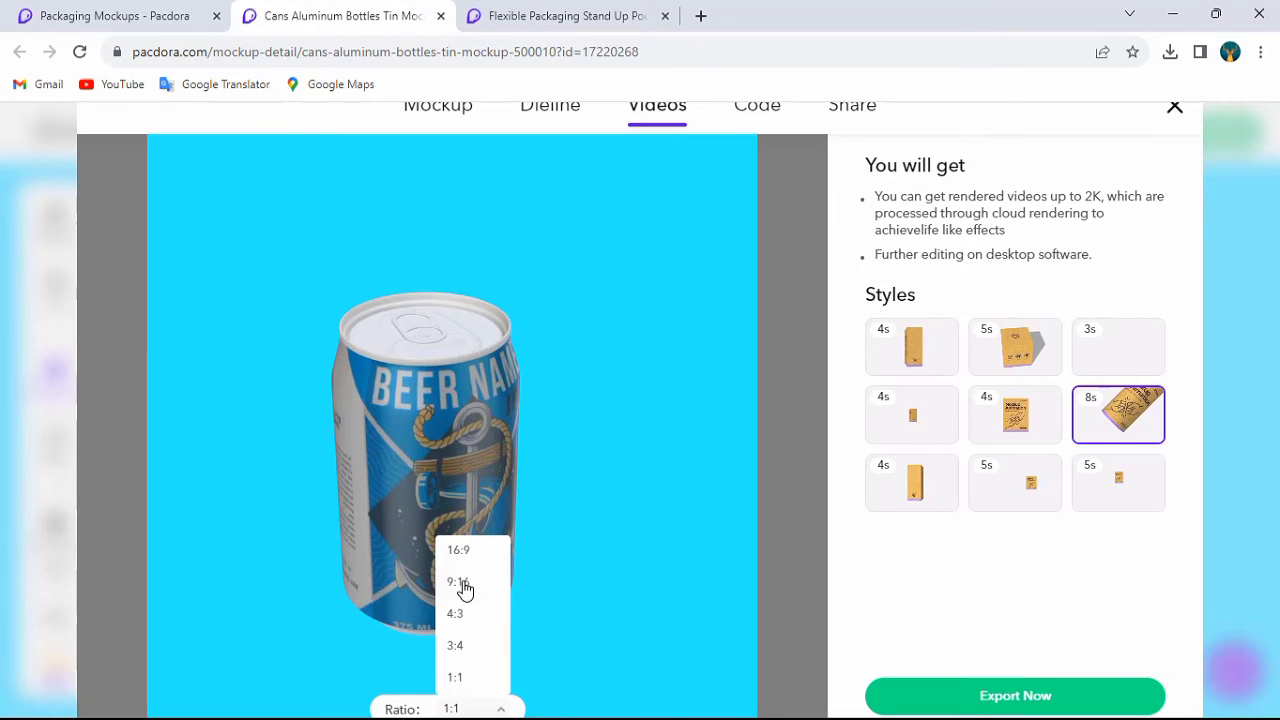
click(465, 584)
click(498, 708)
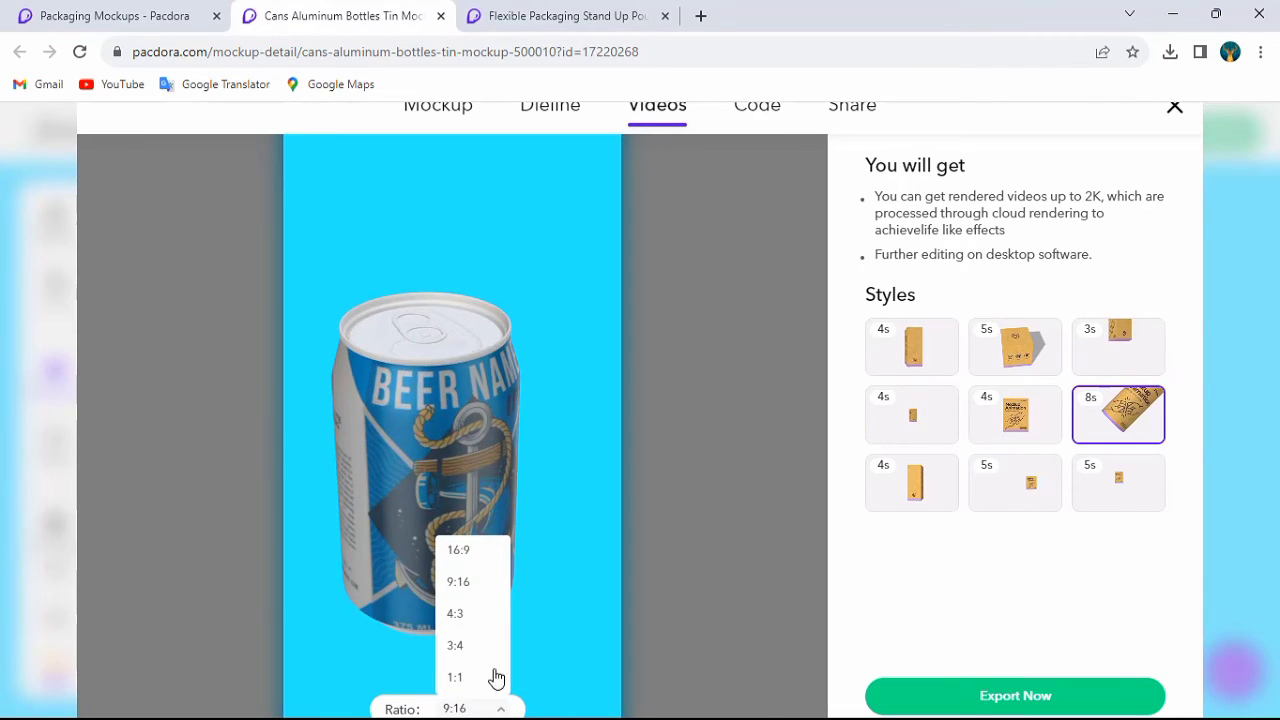
click(475, 558)
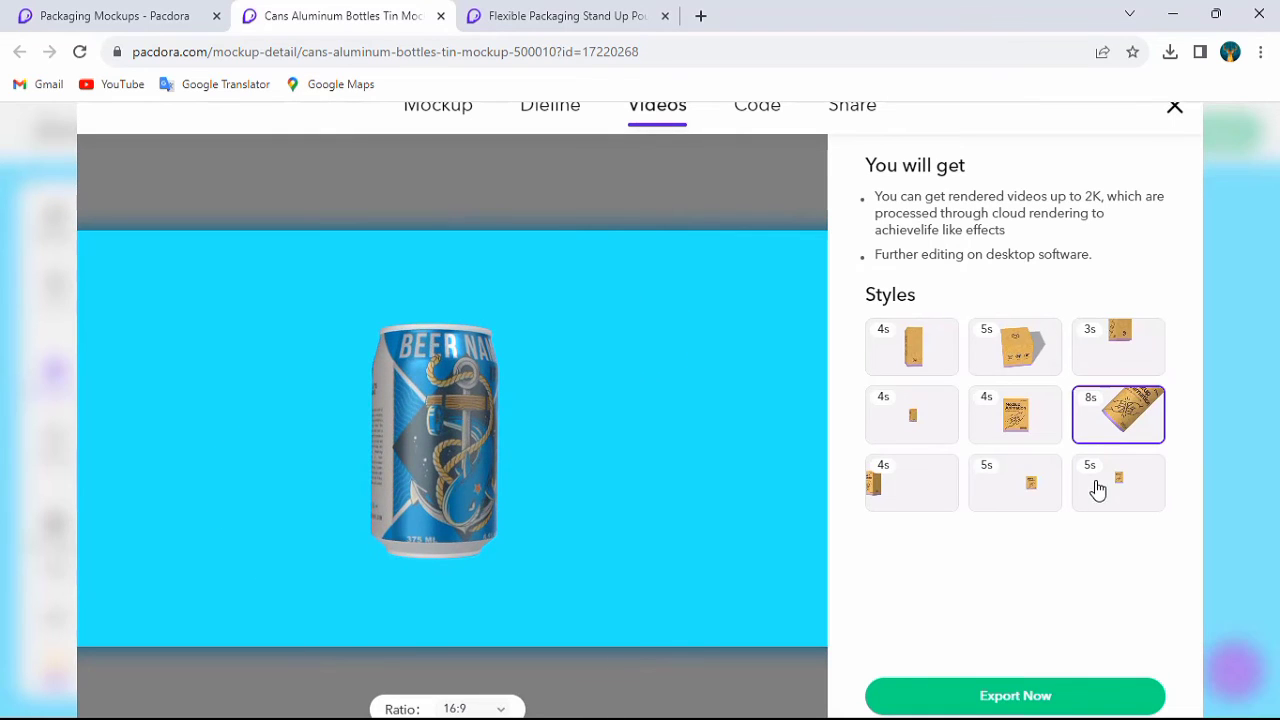
click(1043, 695)
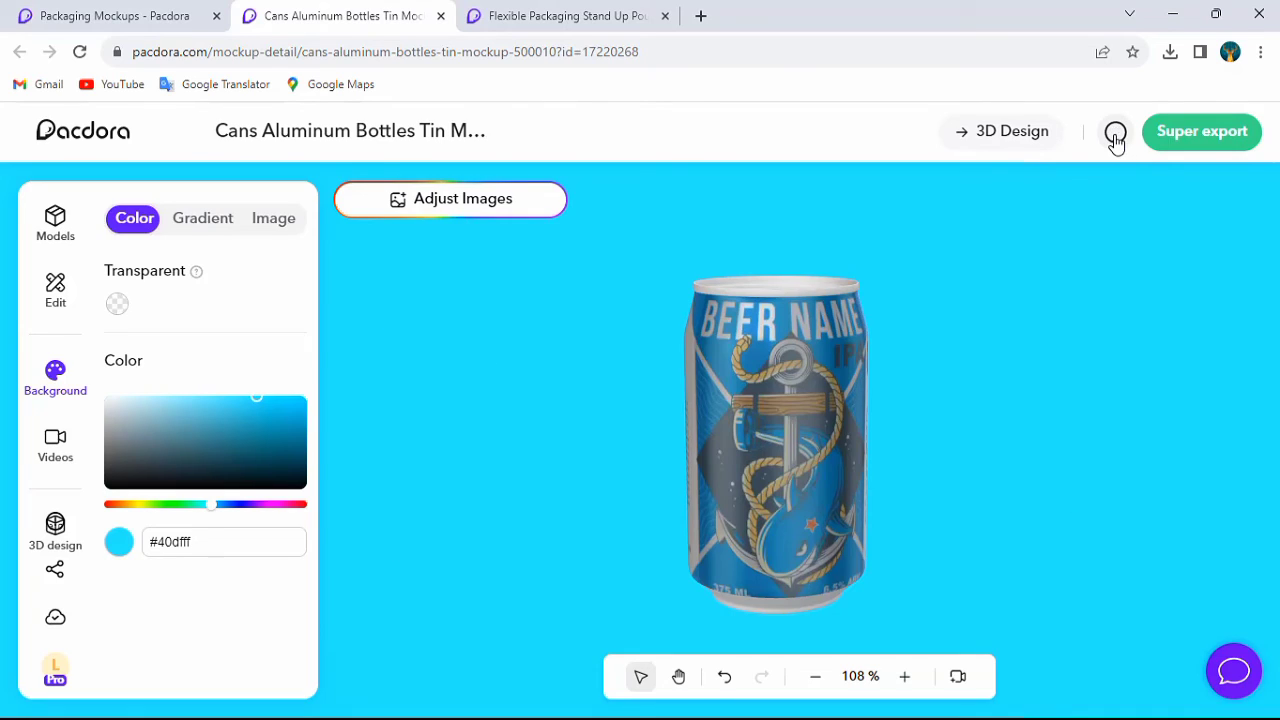
click(1116, 136)
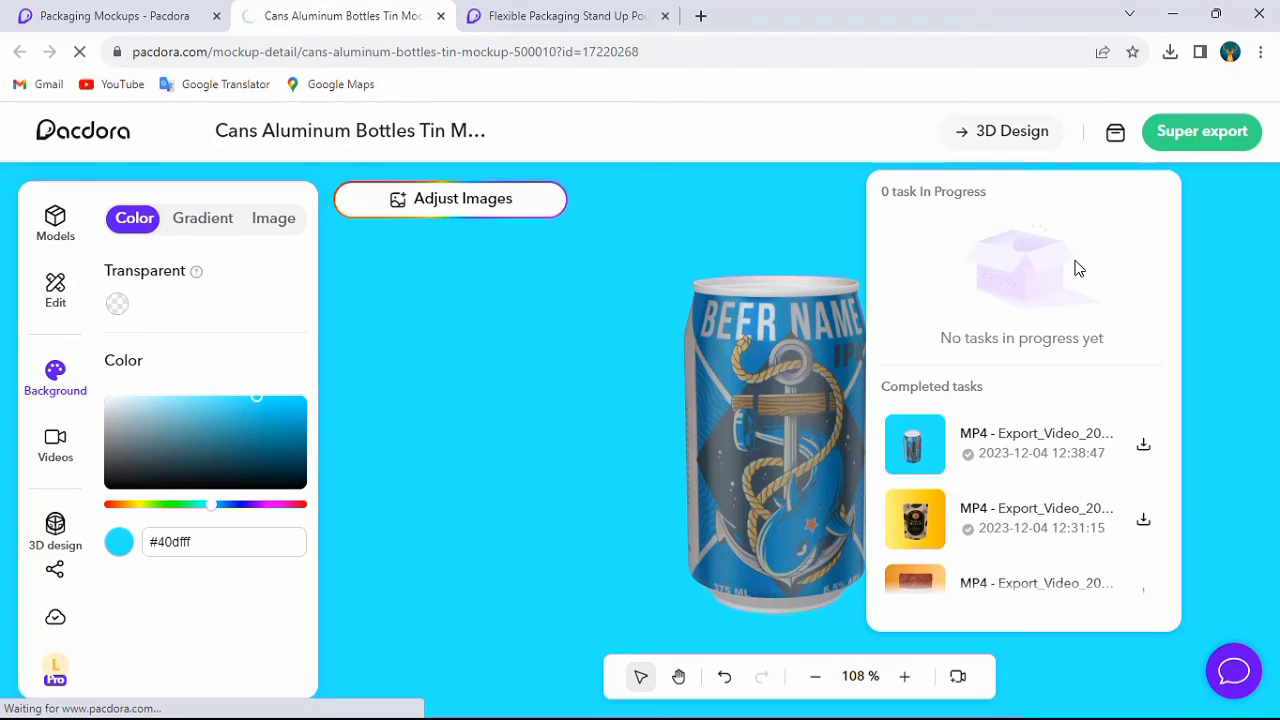
Step: Once the cyan can video finishes exporting, go back to the Pacdora home page
click(85, 138)
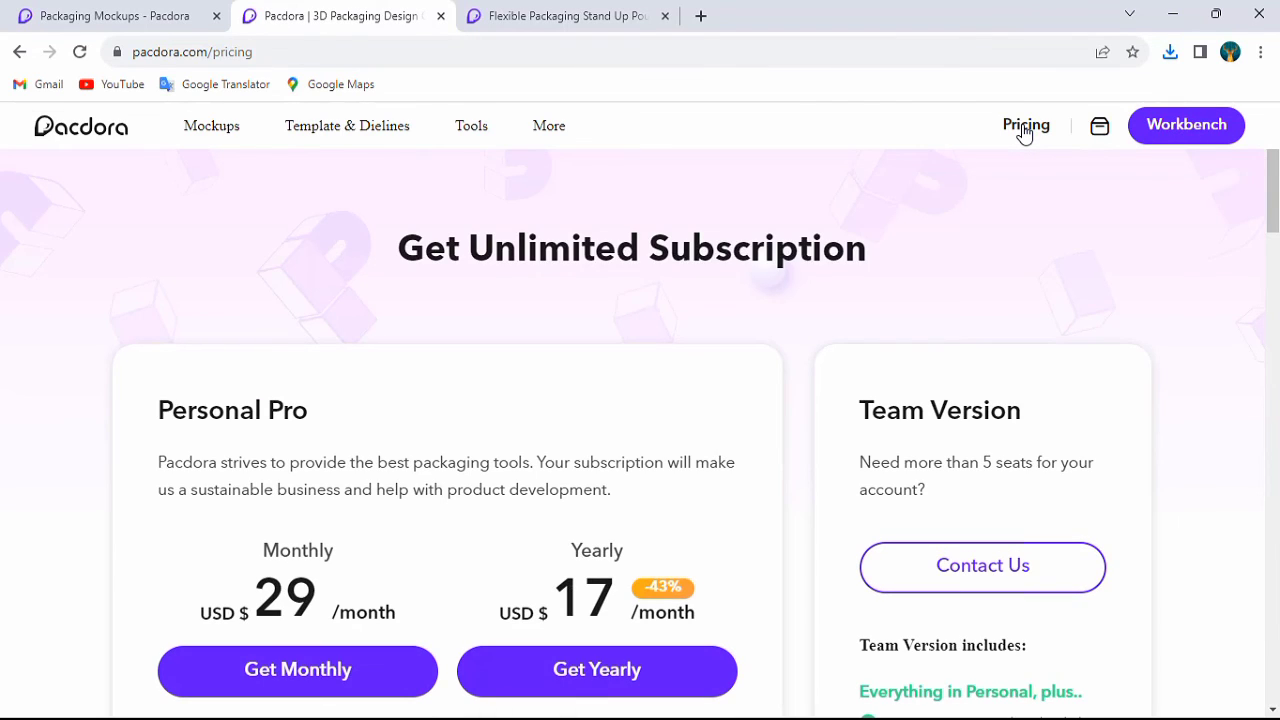
Step: Start buying the monthly Personal Pro plan at USD $29
scroll(325, 575, down, 2)
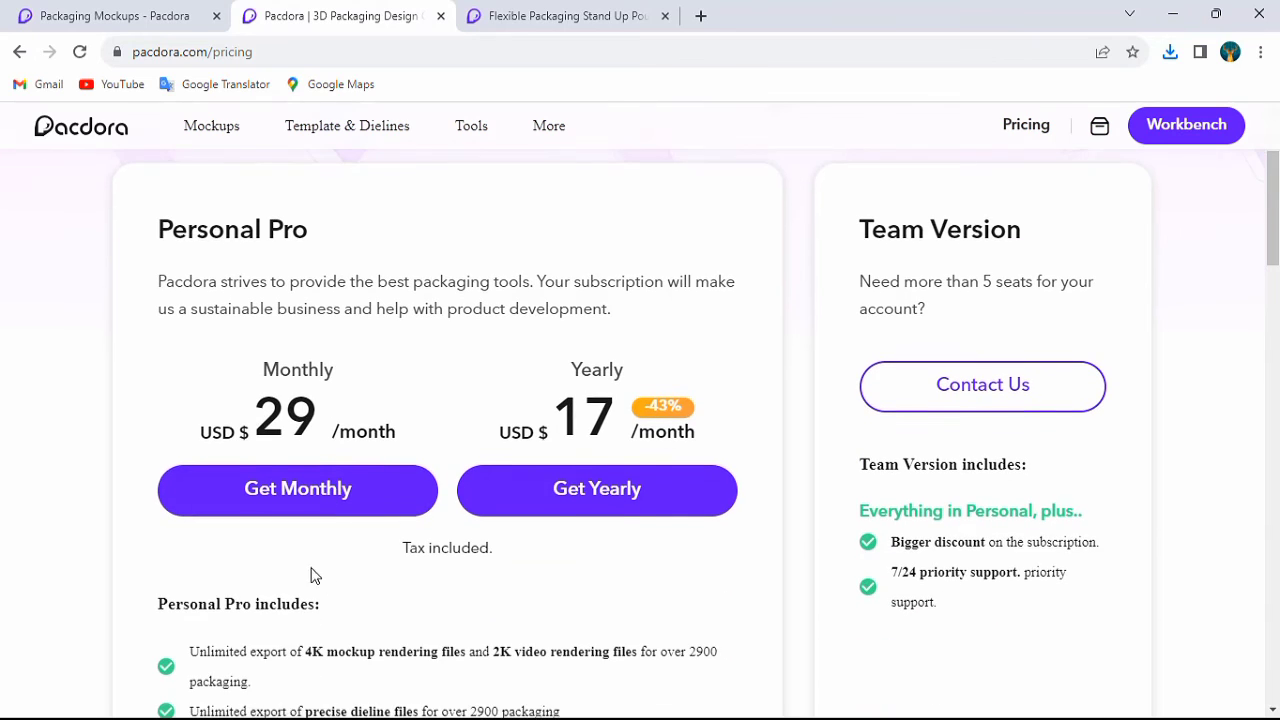
click(335, 505)
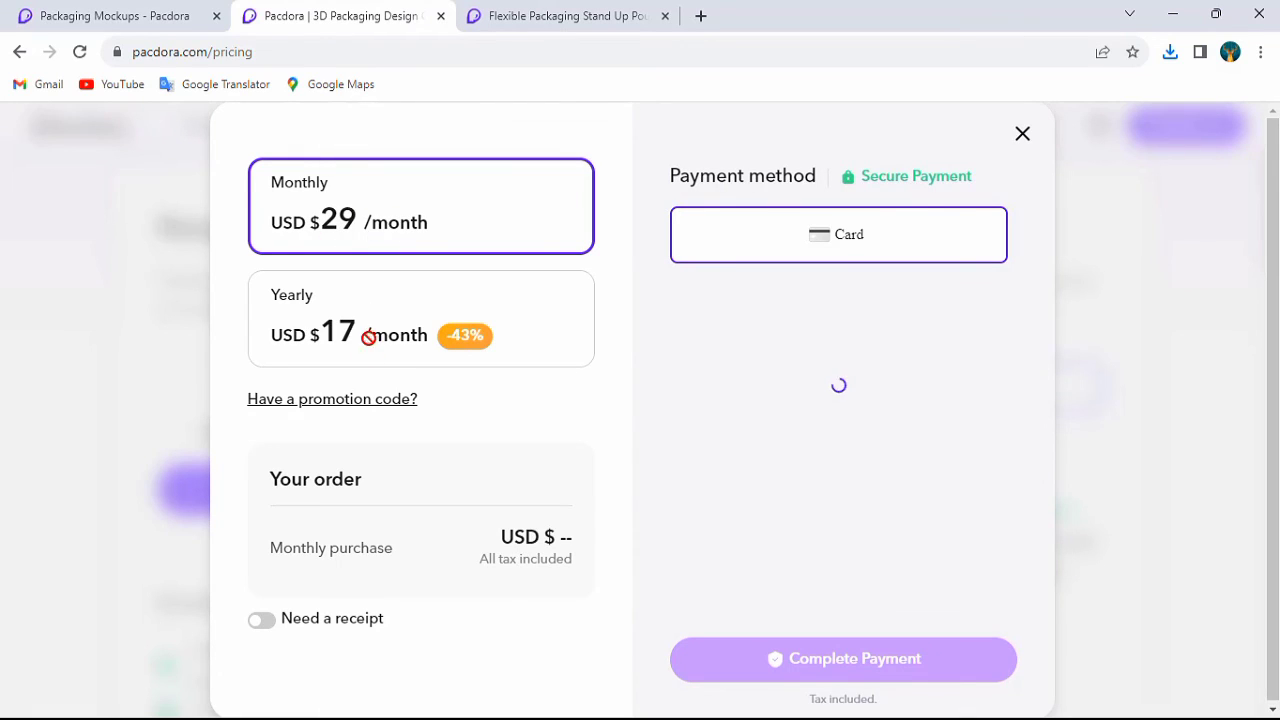
Step: Apply the promotion code layers20 to the monthly Personal Pro order
click(329, 400)
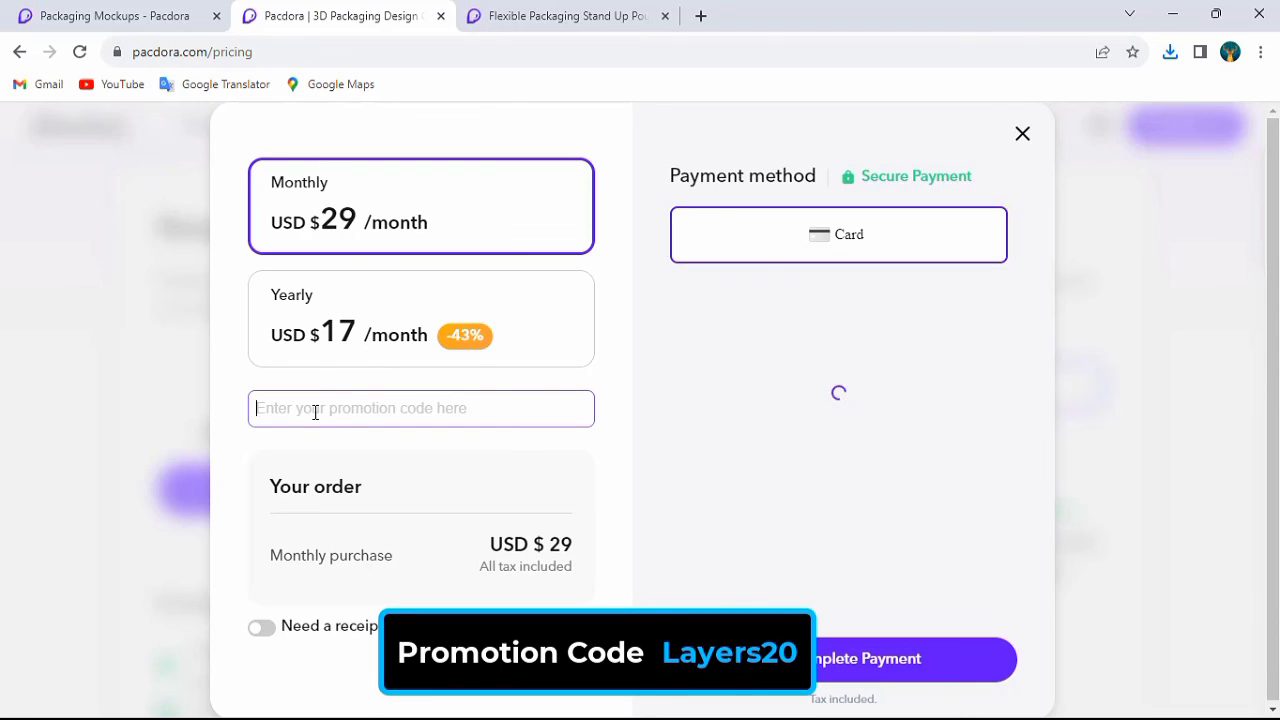
text(layers)
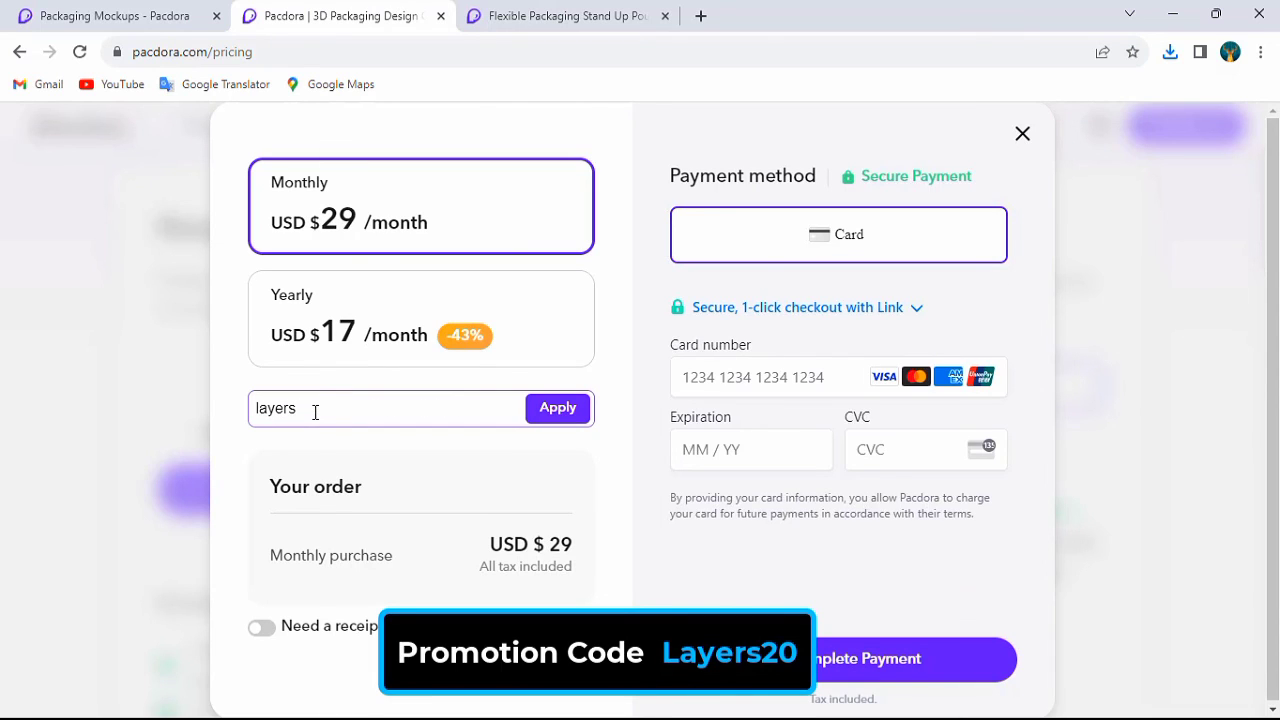
text(20)
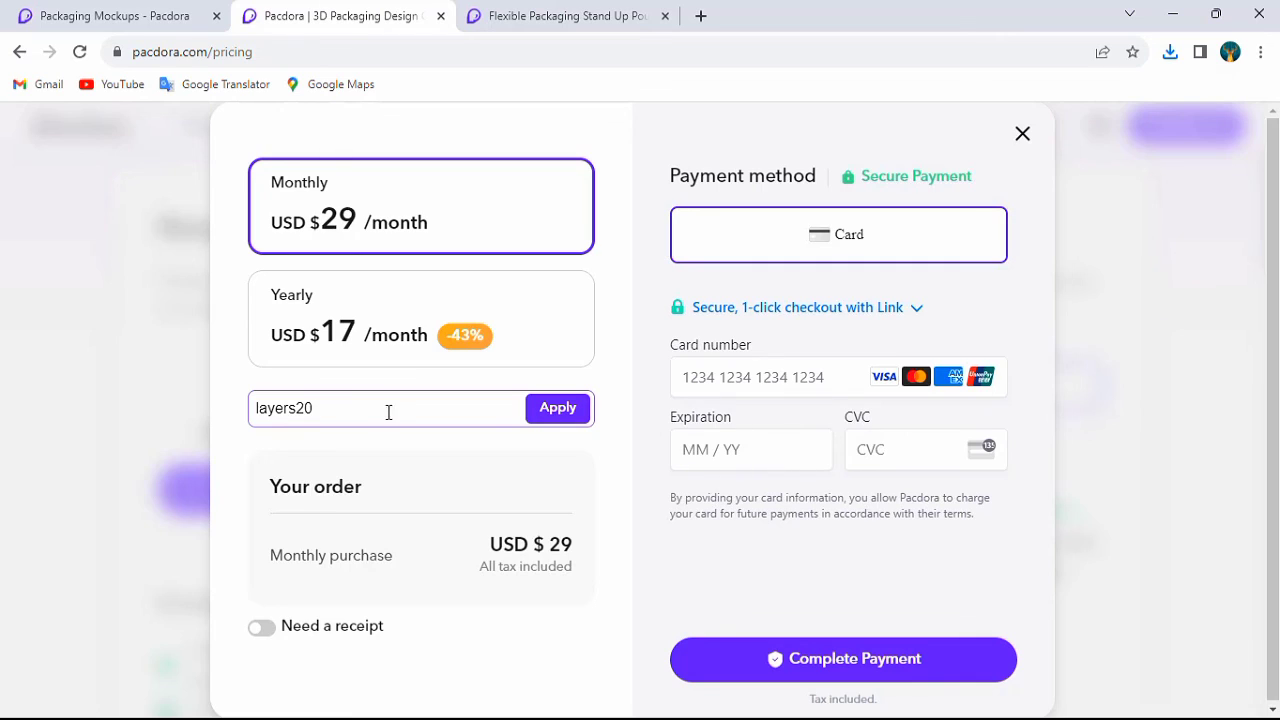
click(557, 408)
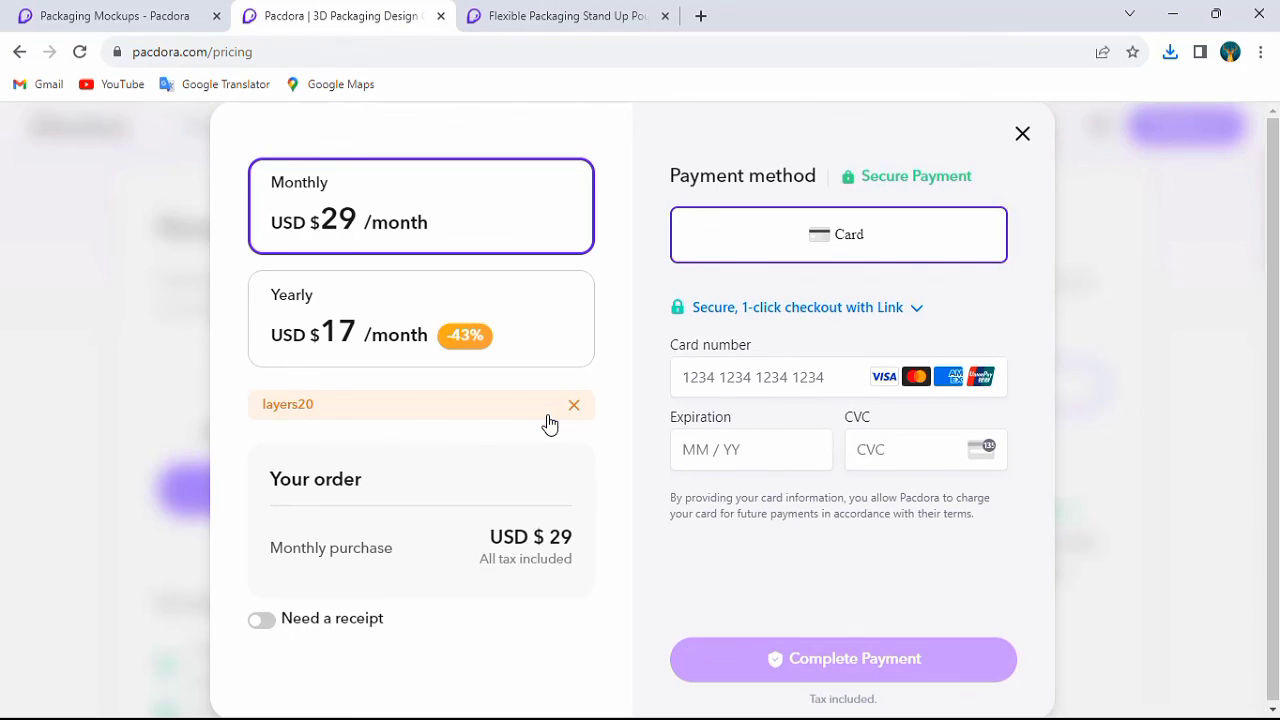